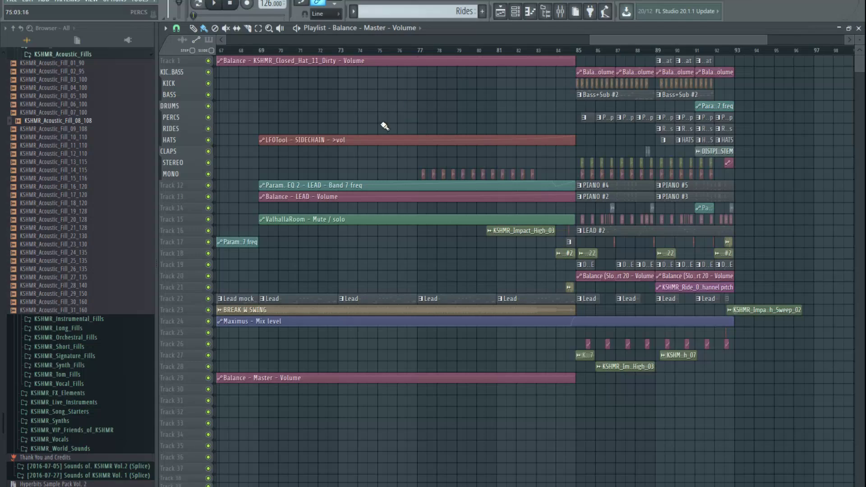
# Step: Play the arrangement from about bar 68 through the build-up and drop, stopping near bar 92
pyautogui.scroll(-5, 461, 124)
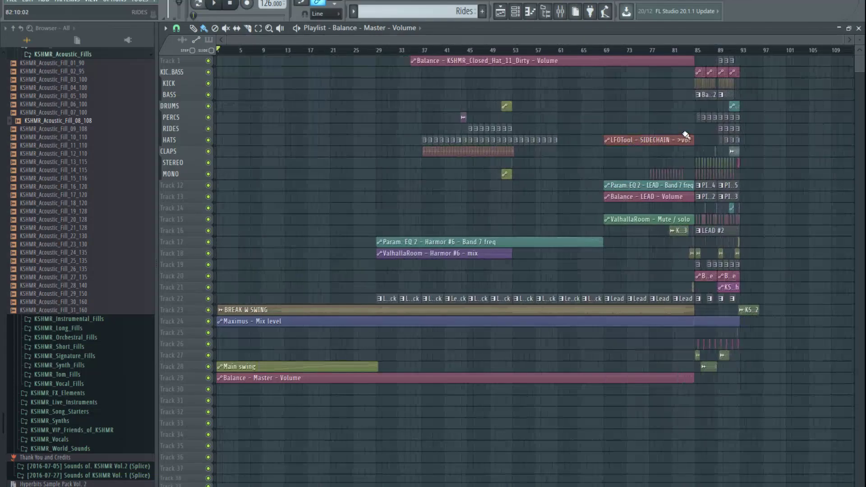
pyautogui.scroll(5, 722, 144)
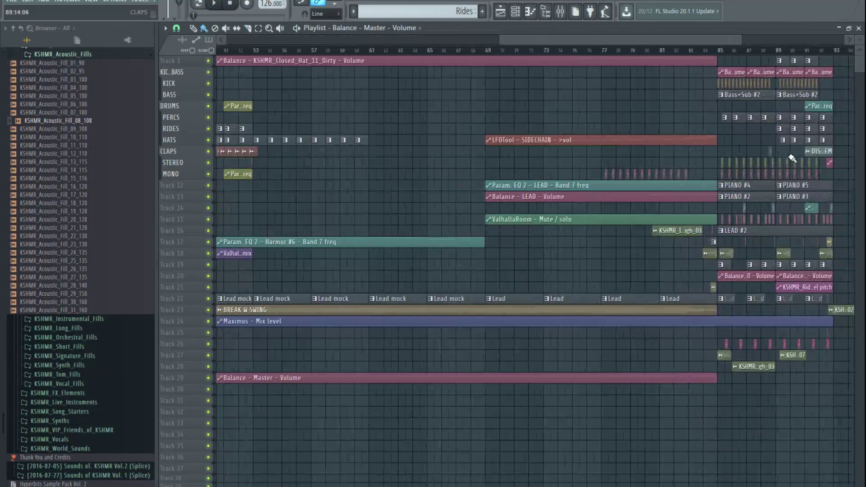
pyautogui.scroll(3, 635, 135)
pyautogui.scroll(-2, 640, 135)
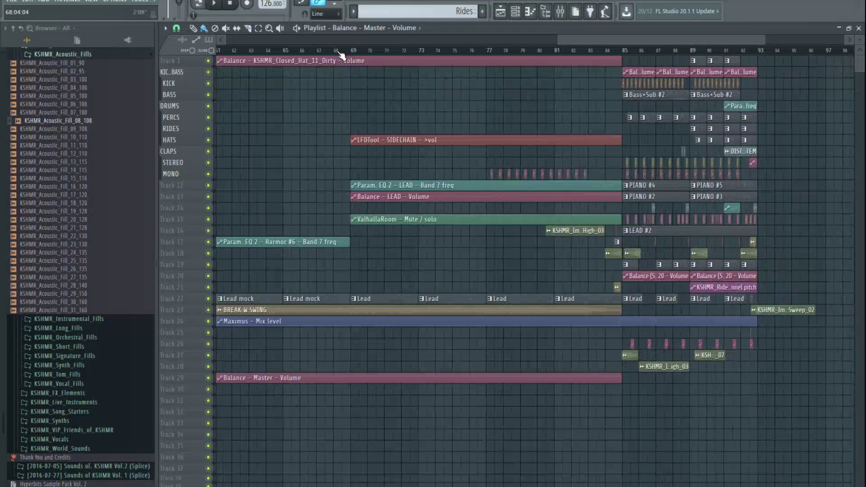
pyautogui.press('space')
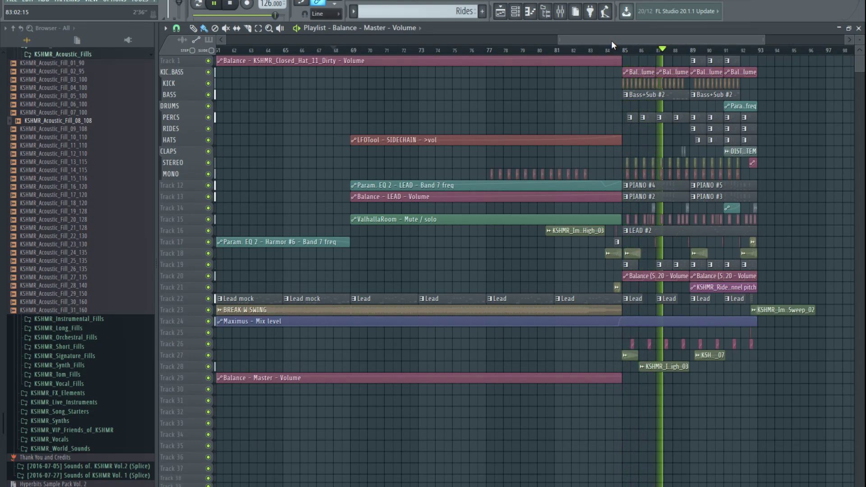
pyautogui.moveTo(618, 40); pyautogui.dragTo(638, 39)
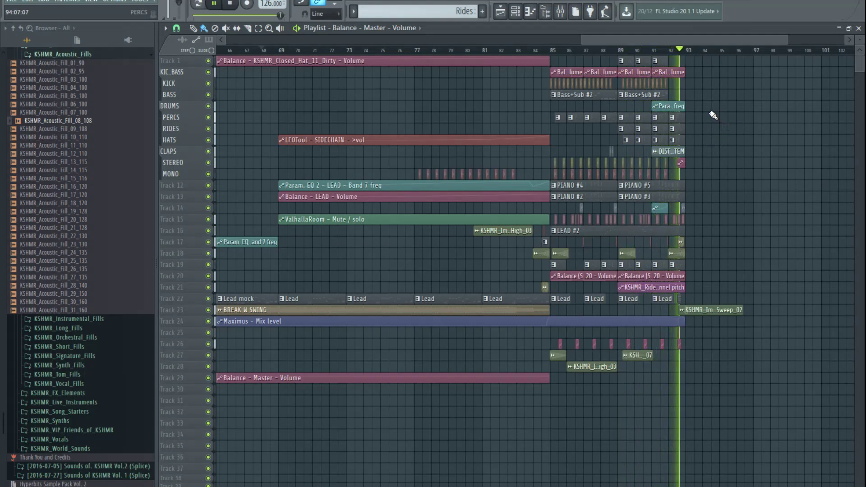
pyautogui.press('space')
# Step: Solo the KICK playlist track and enable the BASS track alongside it
pyautogui.scroll(3, 719, 131)
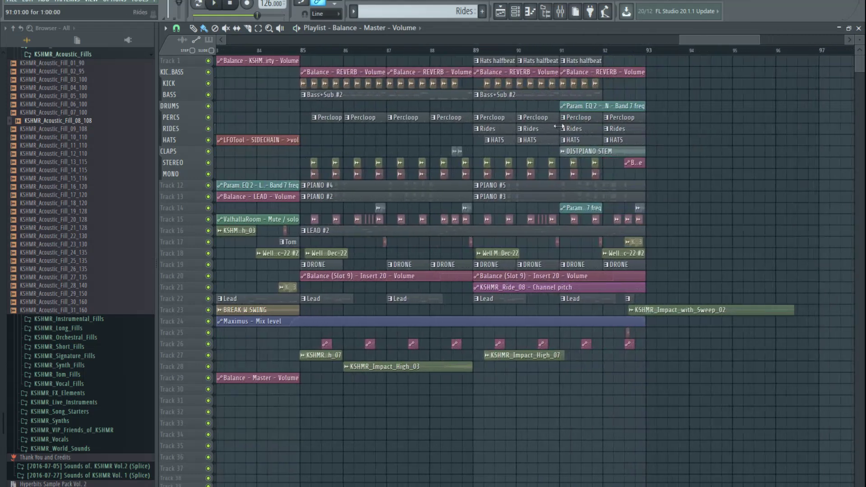
pyautogui.scroll(3, 540, 208)
pyautogui.scroll(3, 421, 222)
pyautogui.scroll(3, 289, 152)
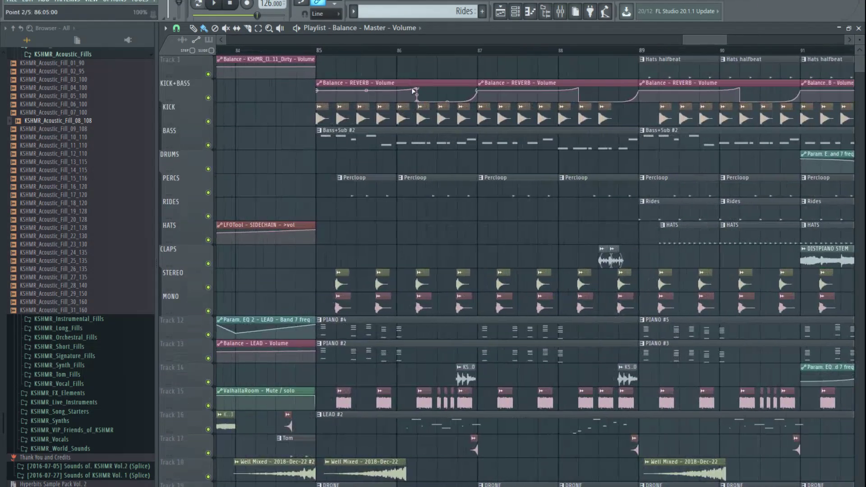
pyautogui.rightClick(208, 121)
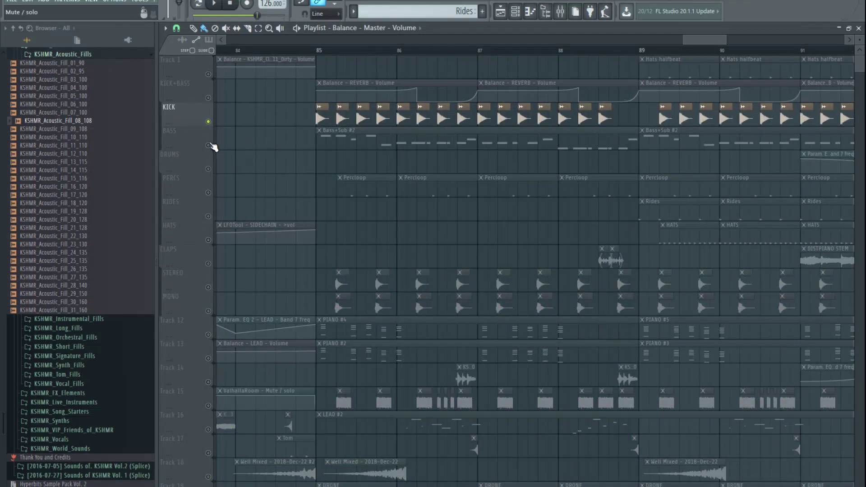
pyautogui.click(208, 146)
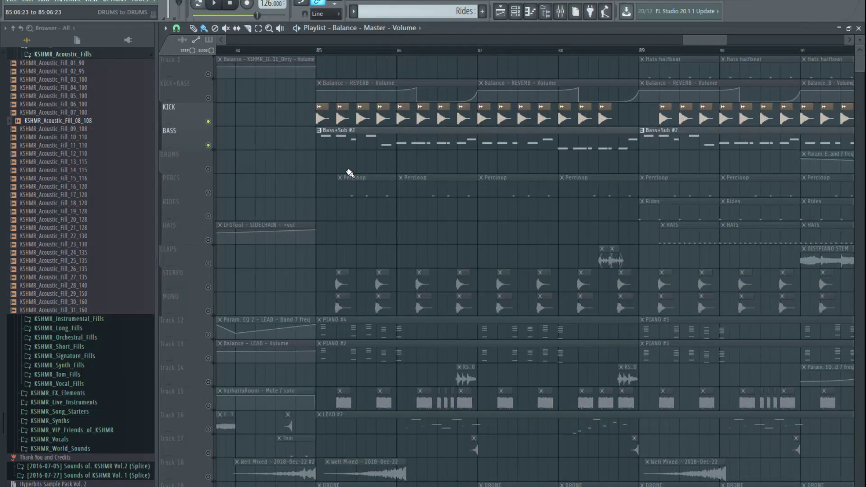
# Step: Set the playback position to bar 85 and select the Bass+Sub #2 pattern on the BASS track
pyautogui.scroll(-4, 344, 101)
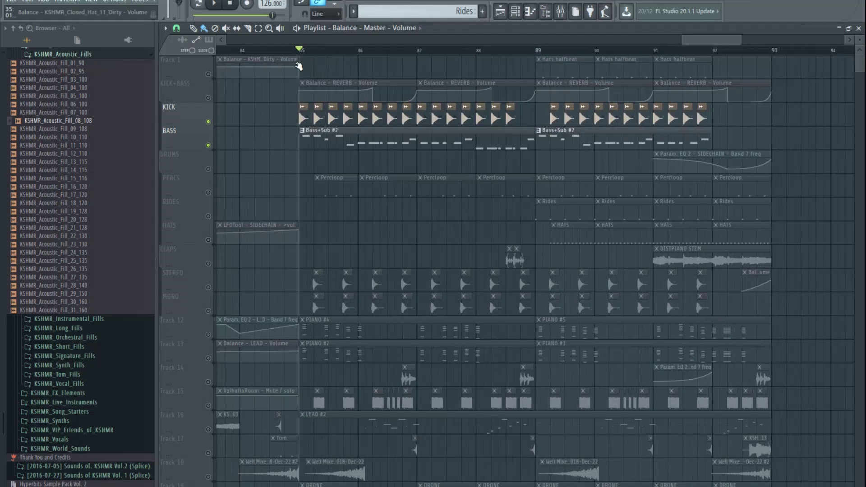
pyautogui.scroll(6, 338, 135)
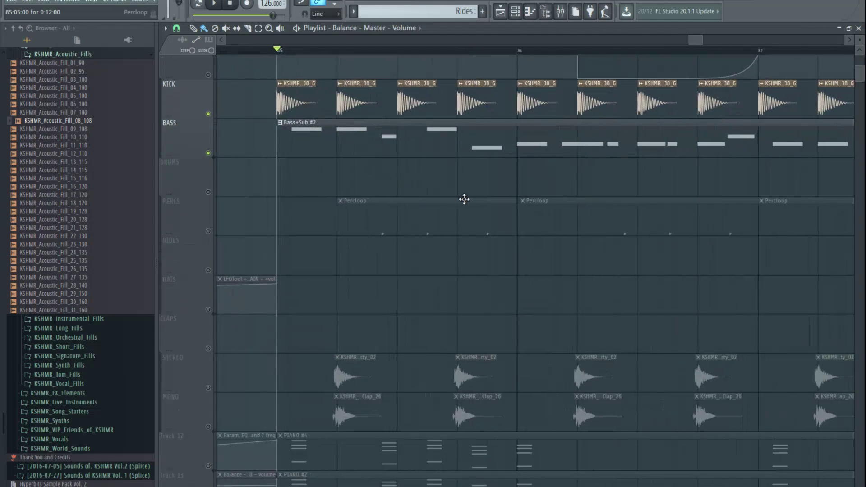
pyautogui.scroll(2, 451, 203)
pyautogui.scroll(3, 384, 221)
pyautogui.scroll(-2, 287, 207)
pyautogui.click(324, 194)
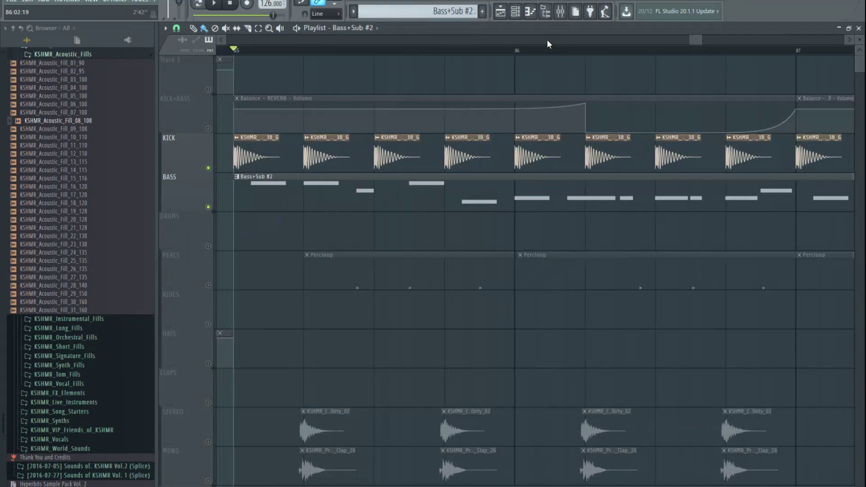
# Step: Bring up the channel rack for Bass+Sub #2 and open the BASSSS layer channel's settings
pyautogui.click(515, 11)
pyautogui.scroll(4, 511, 346)
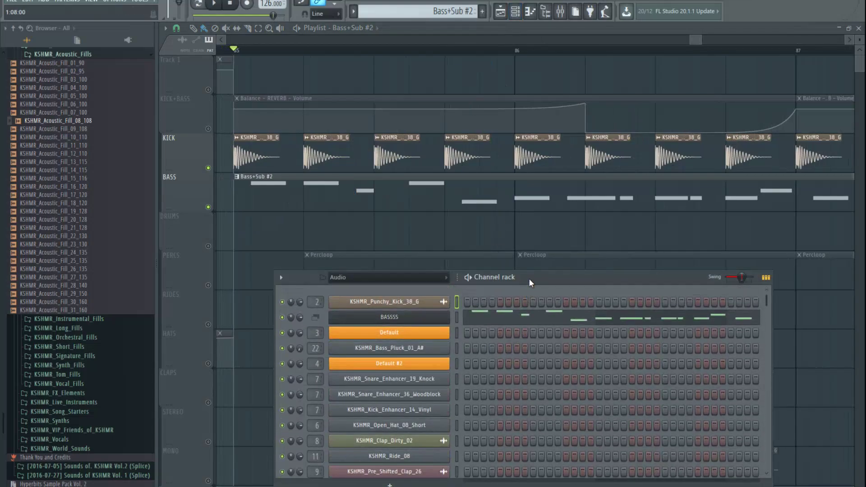
pyautogui.moveTo(529, 280); pyautogui.dragTo(502, 169)
pyautogui.click(409, 202)
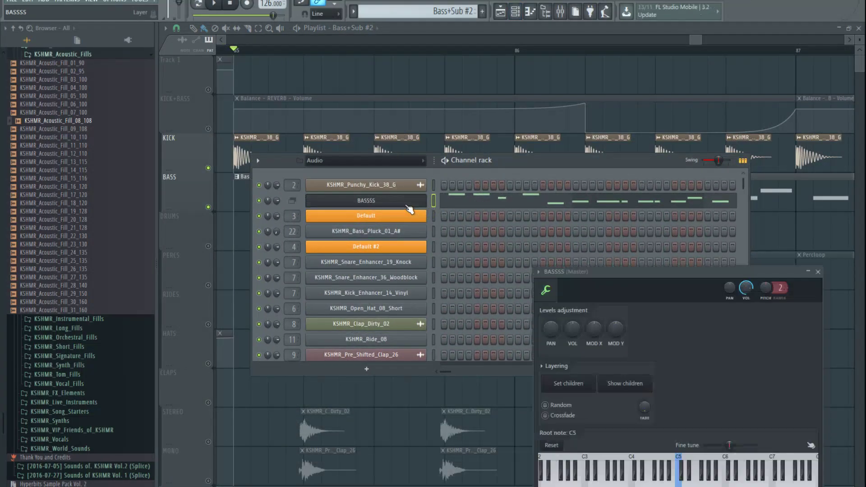
pyautogui.moveTo(637, 267); pyautogui.dragTo(613, 112)
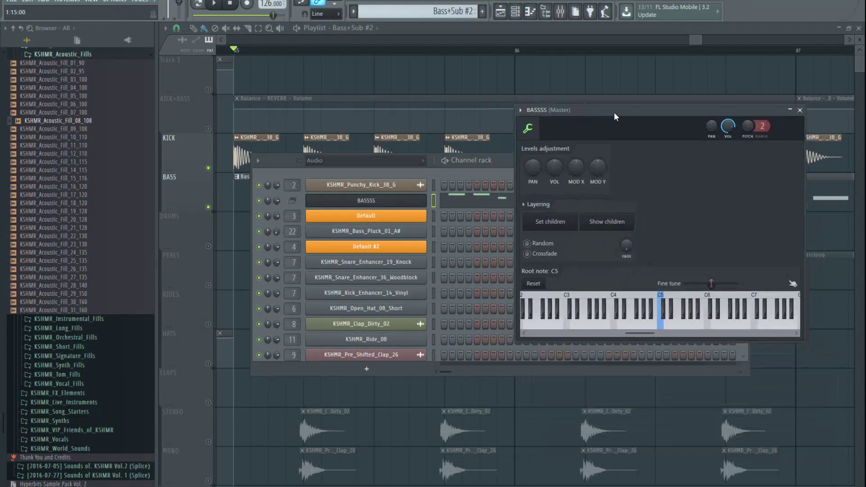
pyautogui.click(413, 202)
pyautogui.press('F2')
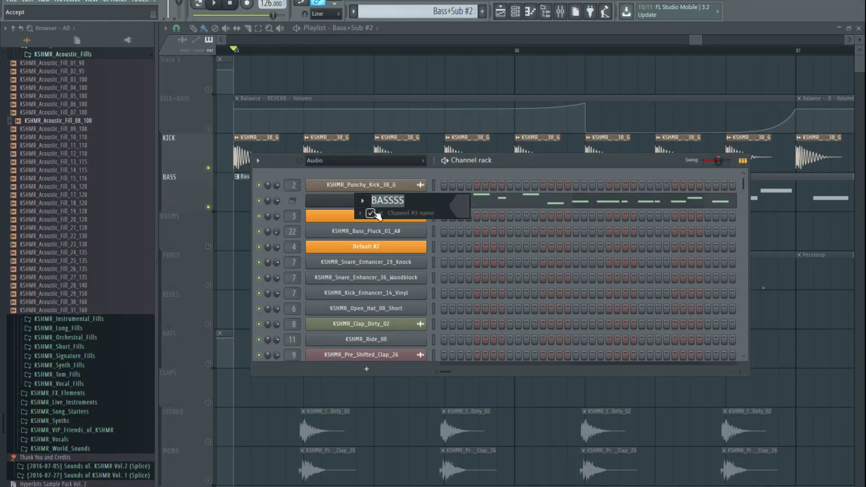
pyautogui.write('Layer')
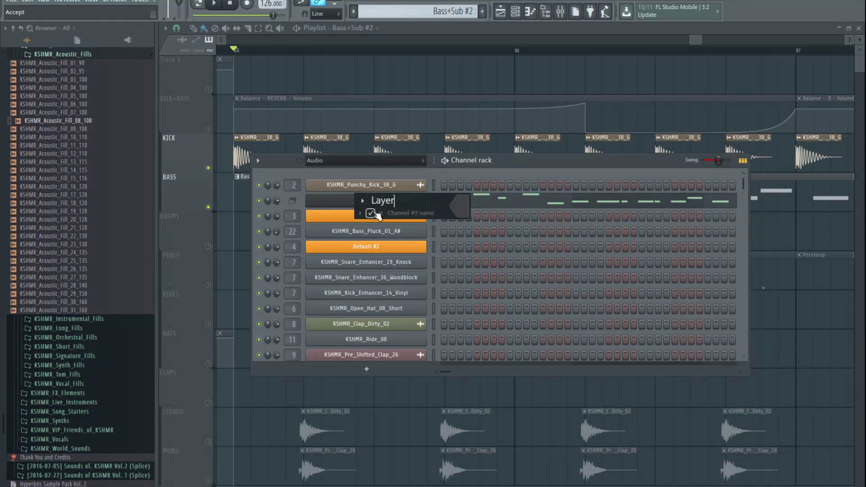
pyautogui.press('Escape')
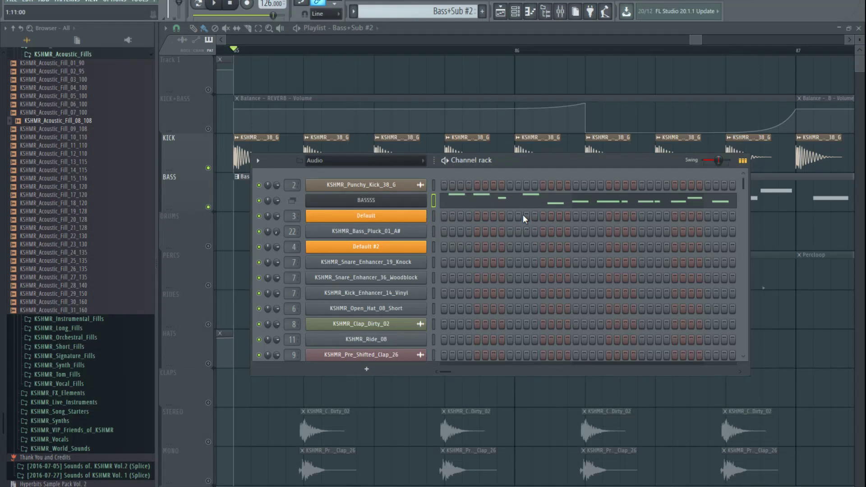
# Step: Review the layering options of the BASSSS channel and close its settings
pyautogui.click(423, 205)
pyautogui.moveTo(664, 110); pyautogui.dragTo(668, 67)
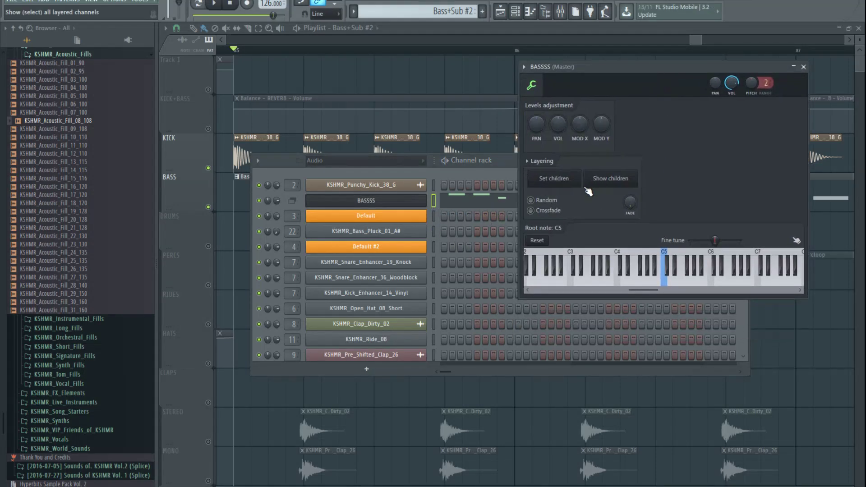
pyautogui.click(420, 203)
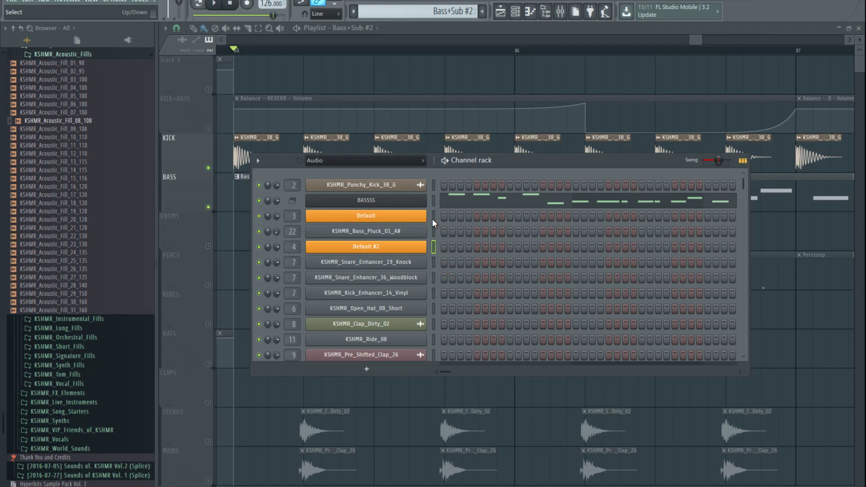
# Step: Play the Bass+Sub #2 pattern while examining the BASSSS notes in the piano roll
pyautogui.press('space')
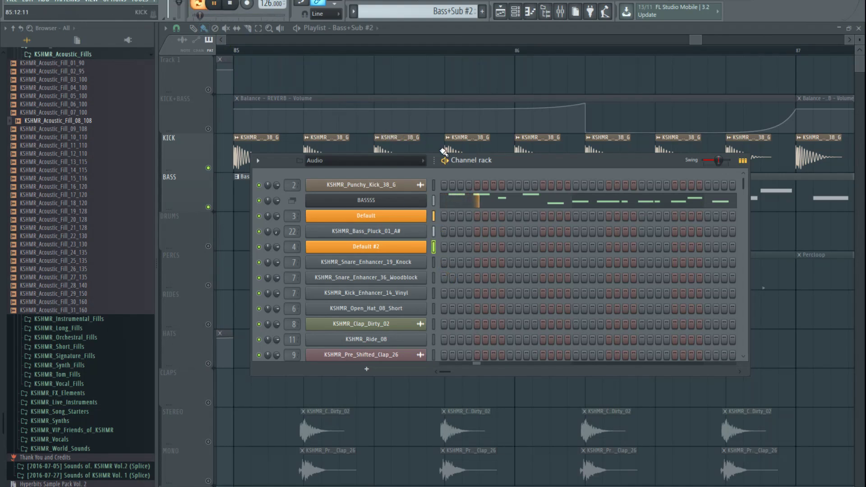
pyautogui.click(497, 203)
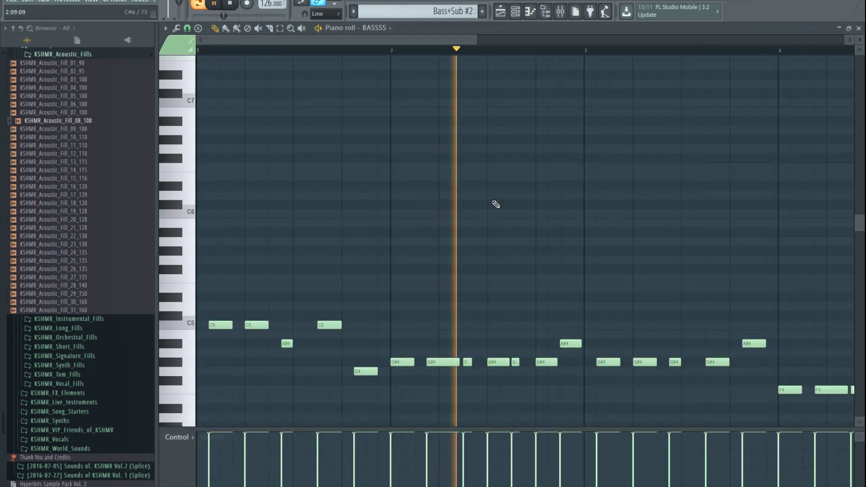
pyautogui.scroll(-5, 404, 265)
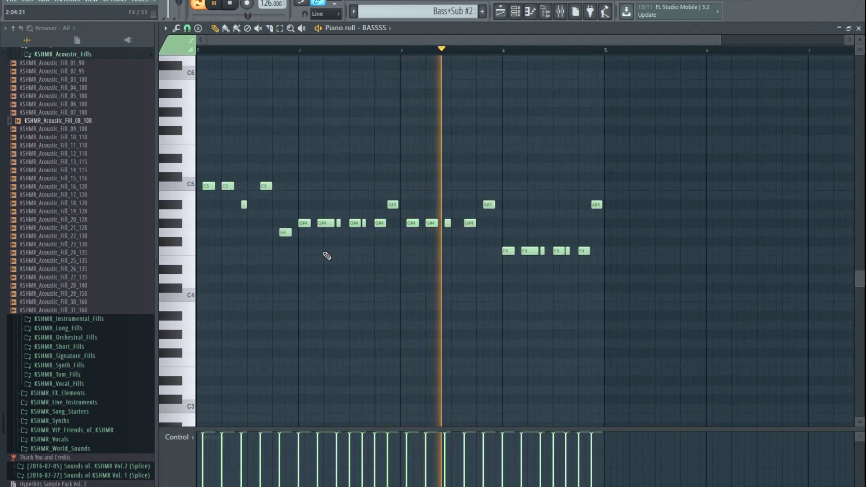
pyautogui.scroll(3, 436, 245)
pyautogui.scroll(-3, 436, 245)
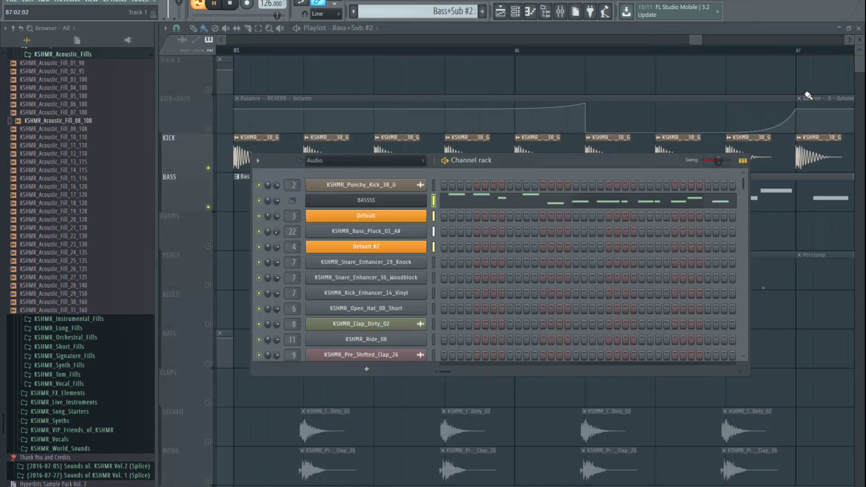
pyautogui.press('space')
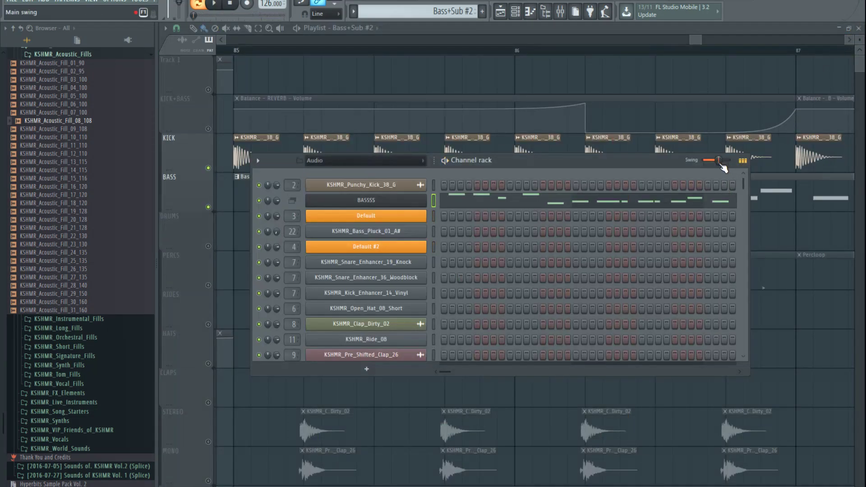
# Step: Open the mixer and compare its tracks with the Default and Default #2 channels in the channel rack
pyautogui.click(561, 29)
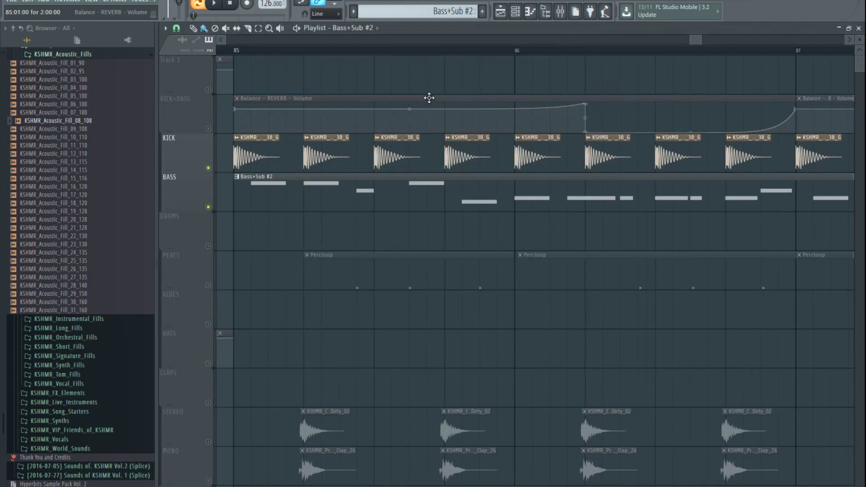
pyautogui.scroll(-4, 435, 92)
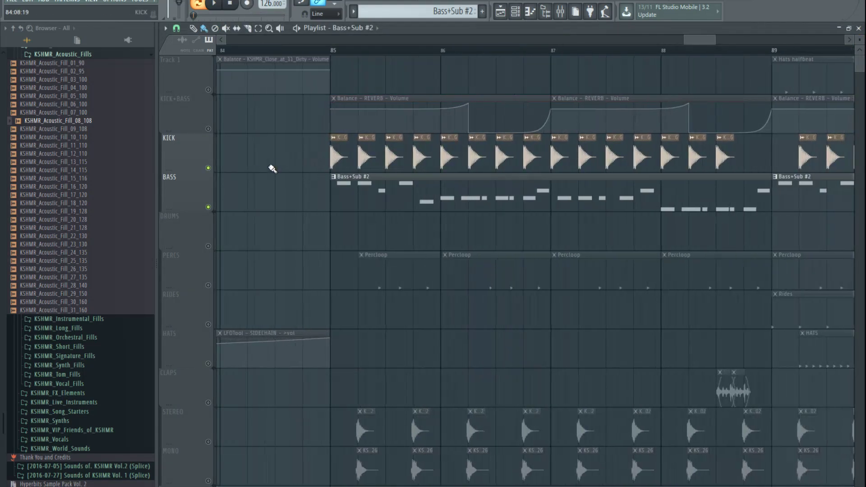
pyautogui.click(515, 11)
pyautogui.click(560, 10)
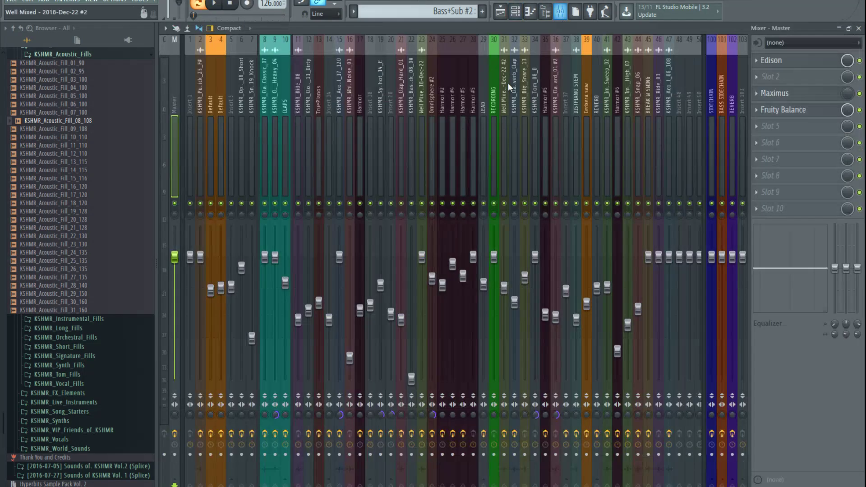
pyautogui.click(515, 13)
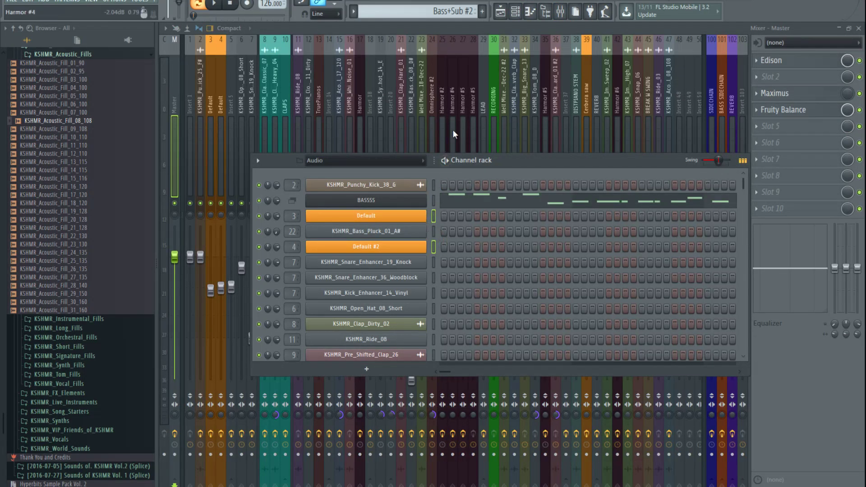
pyautogui.press('F6')
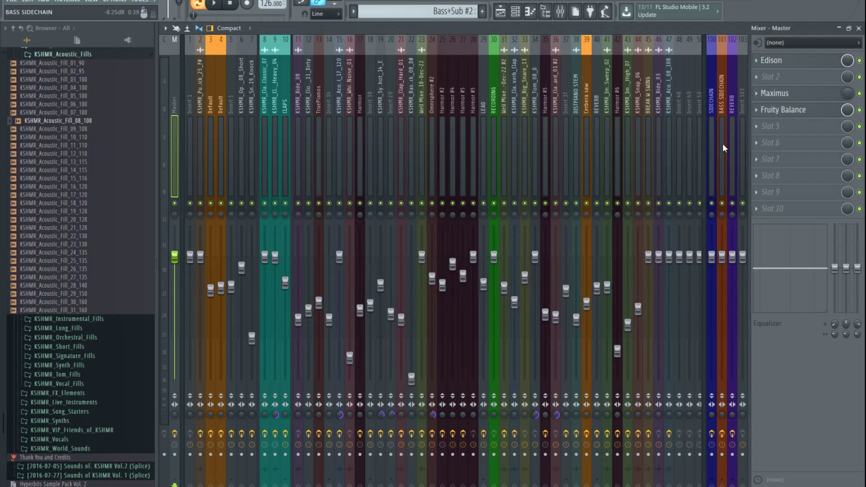
pyautogui.press('F6')
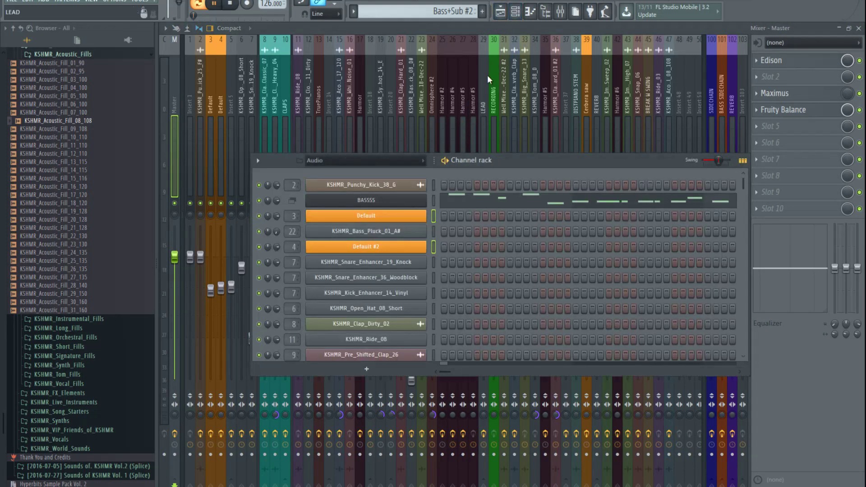
# Step: Play the bass pattern with mixer tracks 3 and 4 soloed in turn, and inspect the BASS SIDECHAIN track's effects
pyautogui.press('space')
pyautogui.press('F6')
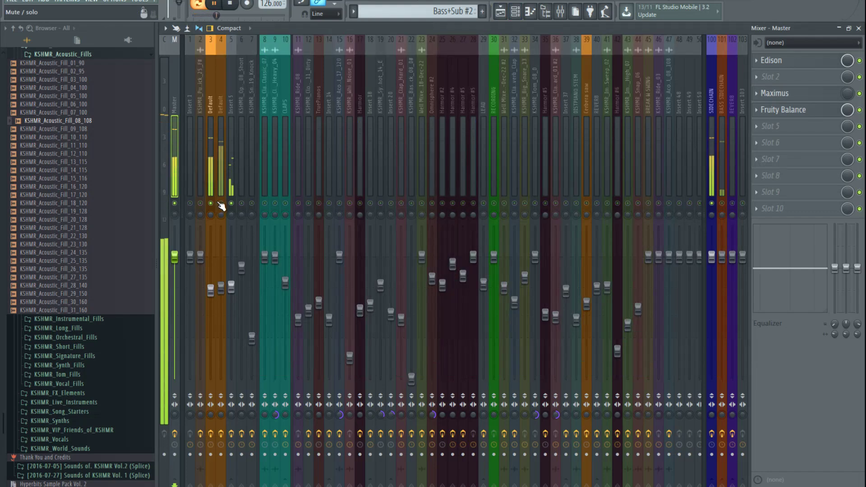
pyautogui.click(223, 177)
pyautogui.press('space')
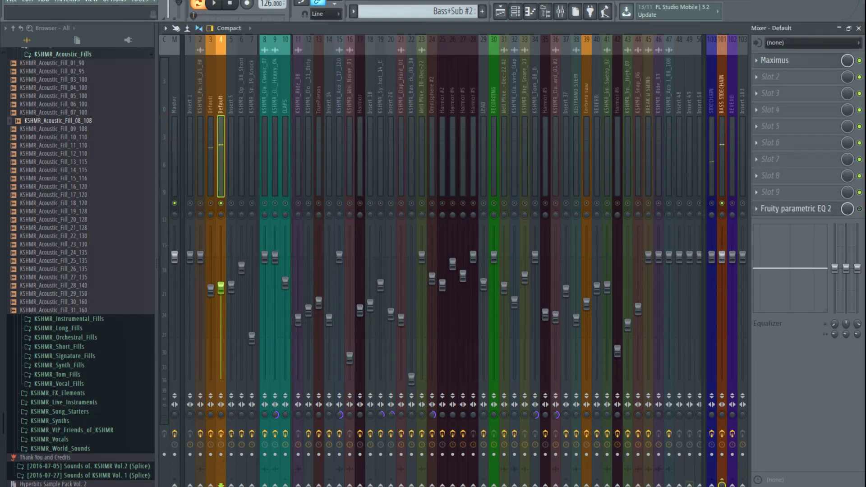
pyautogui.click(719, 180)
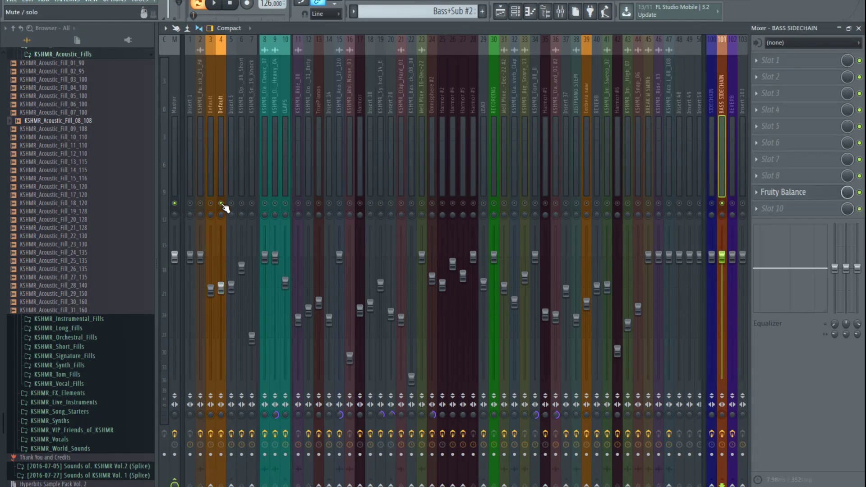
pyautogui.click(210, 182)
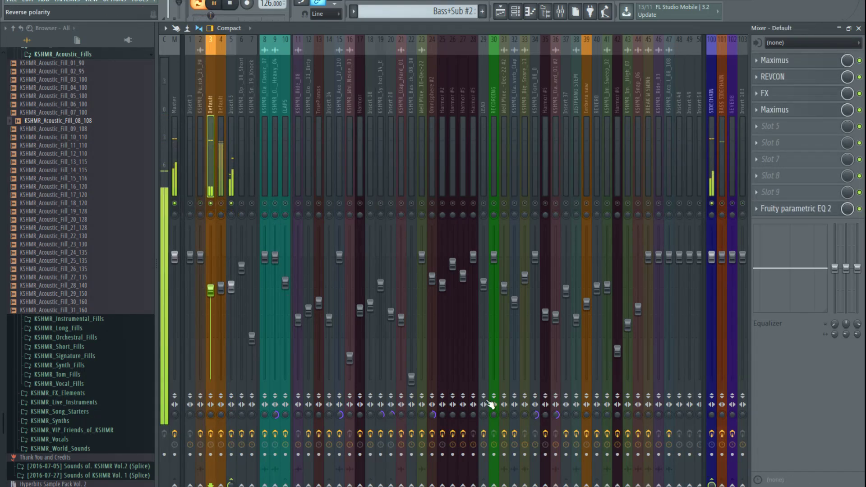
# Step: Stop playback and inspect the effects on the SIDECHAIN track and the Fruity Balance on the BASS SIDECHAIN track
pyautogui.press('space')
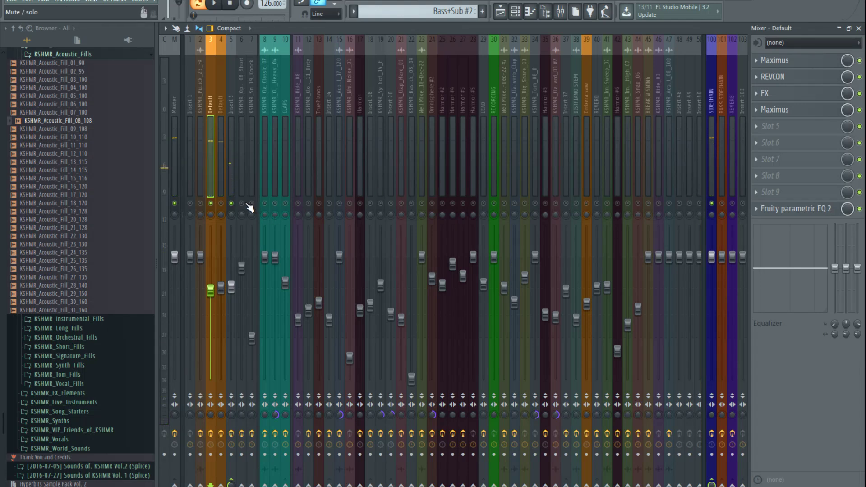
pyautogui.click(710, 156)
pyautogui.click(723, 169)
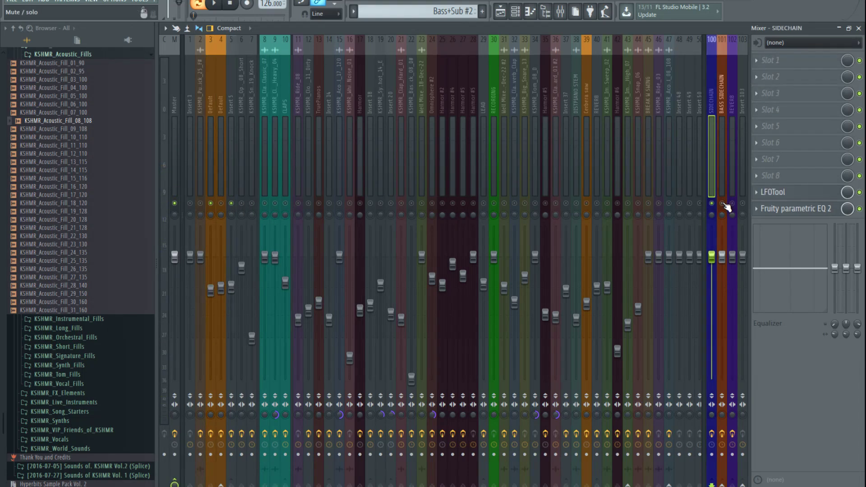
pyautogui.click(793, 194)
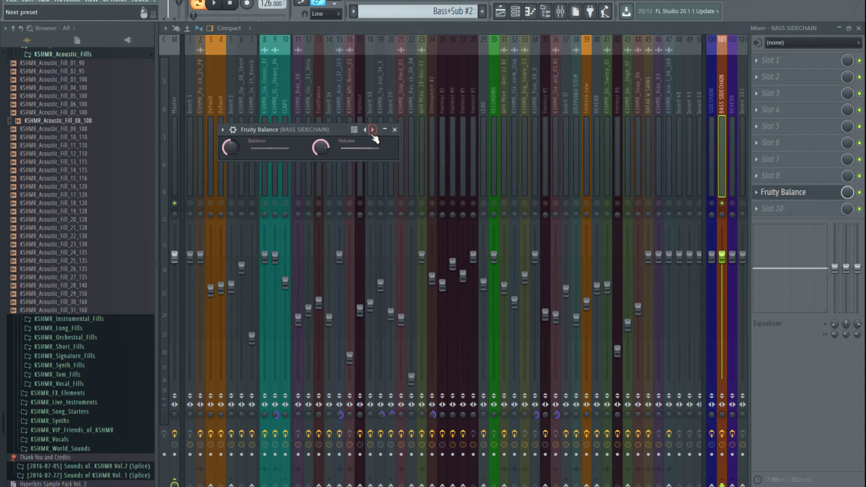
pyautogui.click(395, 130)
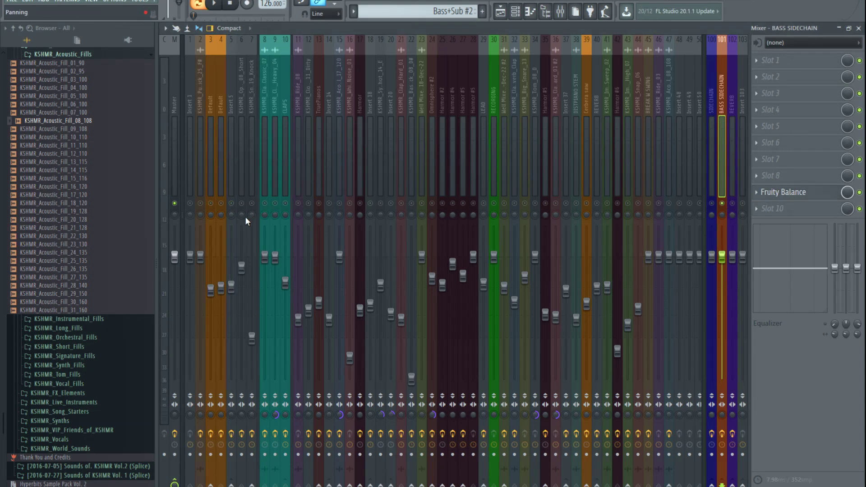
# Step: Enable mixer track 4 and play the kick and bass from the playlist while watching their mixer levels
pyautogui.click(222, 204)
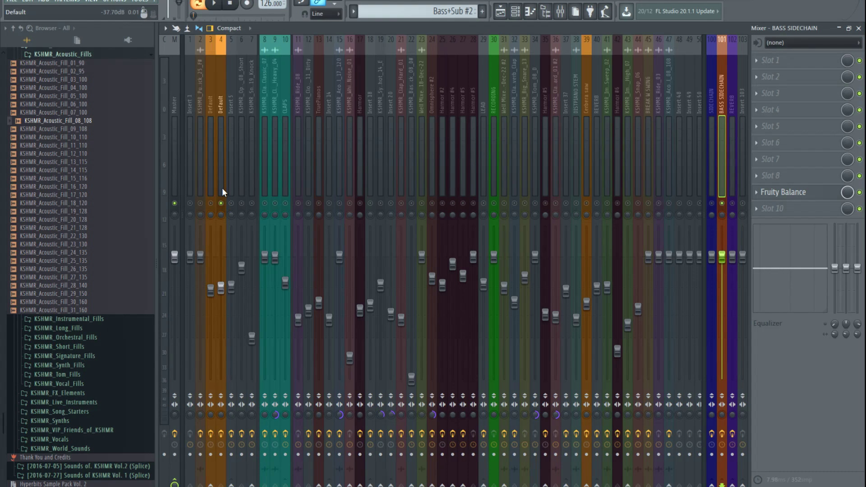
pyautogui.press('space')
pyautogui.click(859, 28)
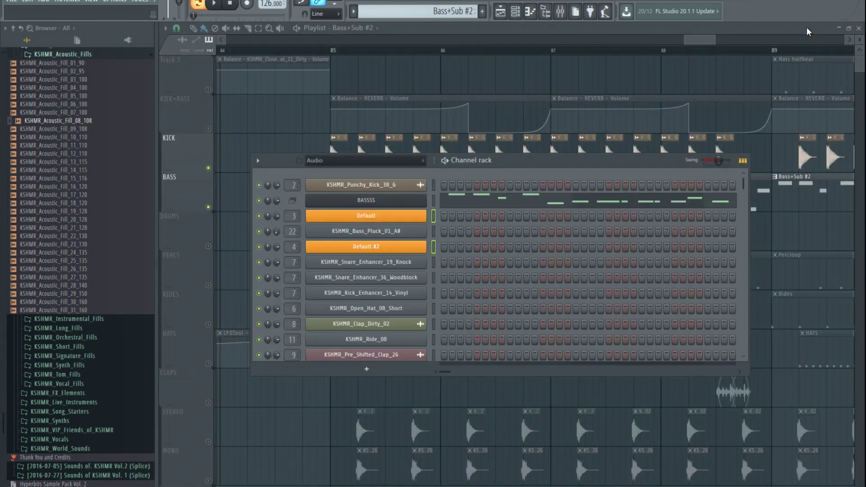
pyautogui.press('F6')
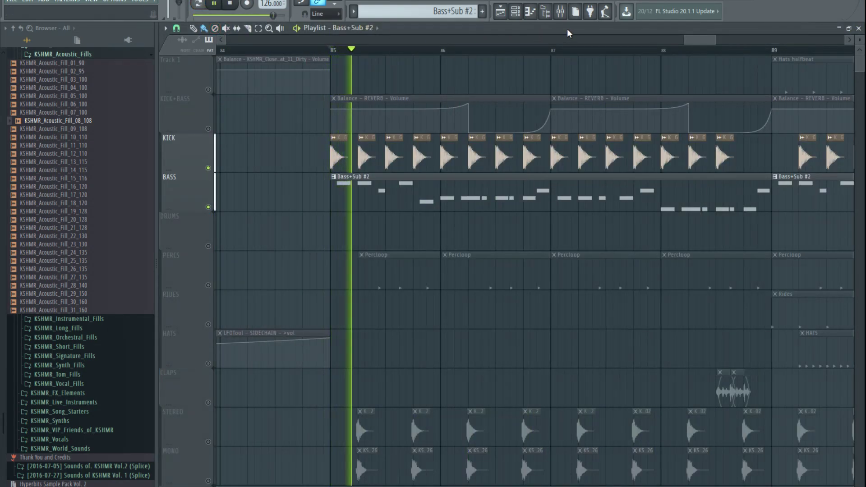
pyautogui.click(560, 11)
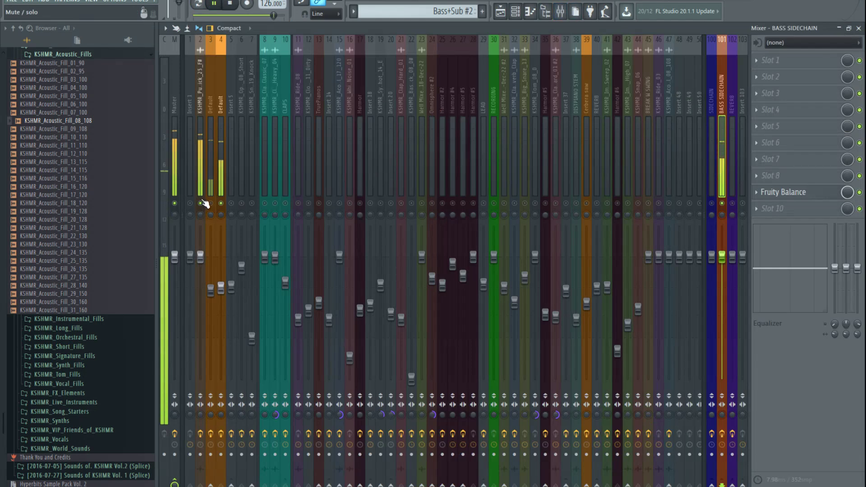
pyautogui.click(223, 184)
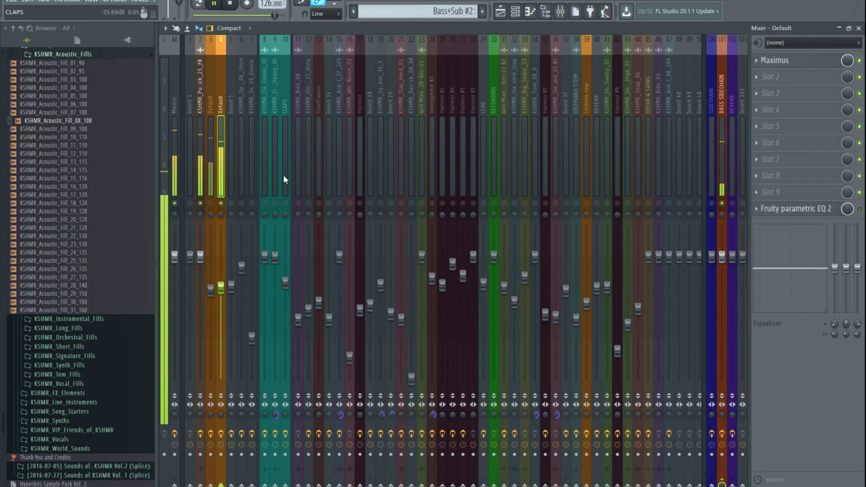
# Step: Open the KICK SC peak controller on the punchy kick's mixer track and move its window clear of the sidechain tracks
pyautogui.click(200, 153)
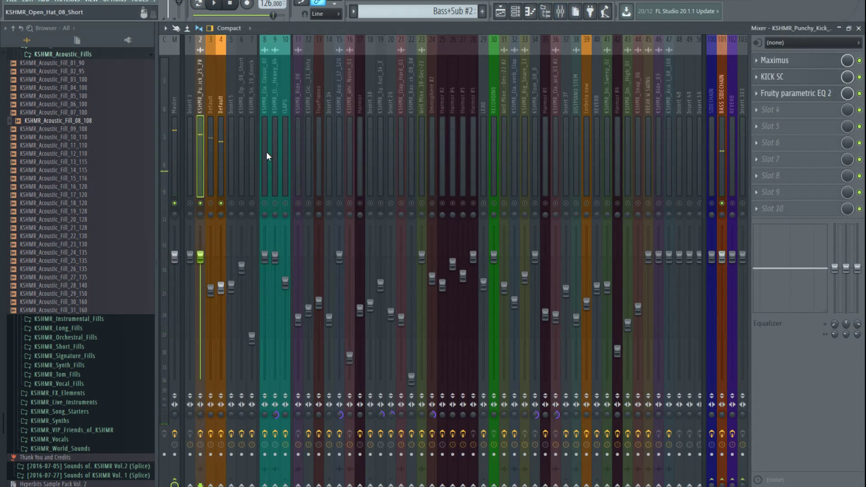
pyautogui.click(787, 81)
pyautogui.moveTo(422, 175); pyautogui.dragTo(481, 118)
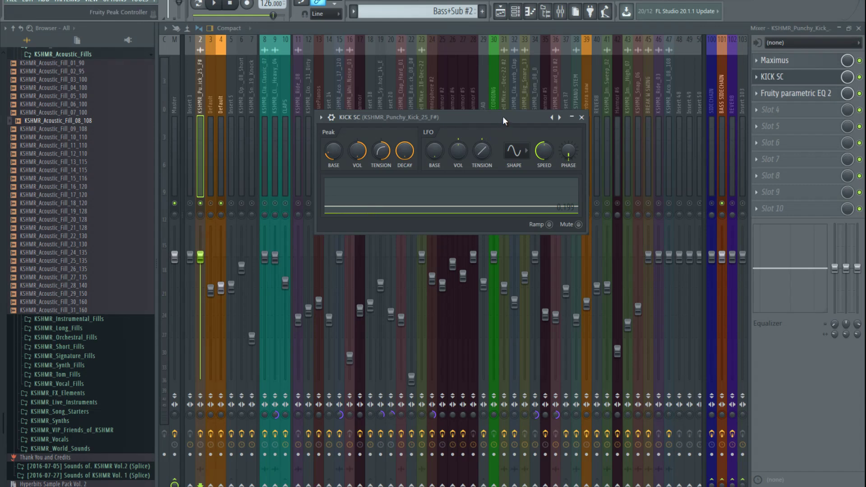
pyautogui.moveTo(502, 115); pyautogui.dragTo(542, 115)
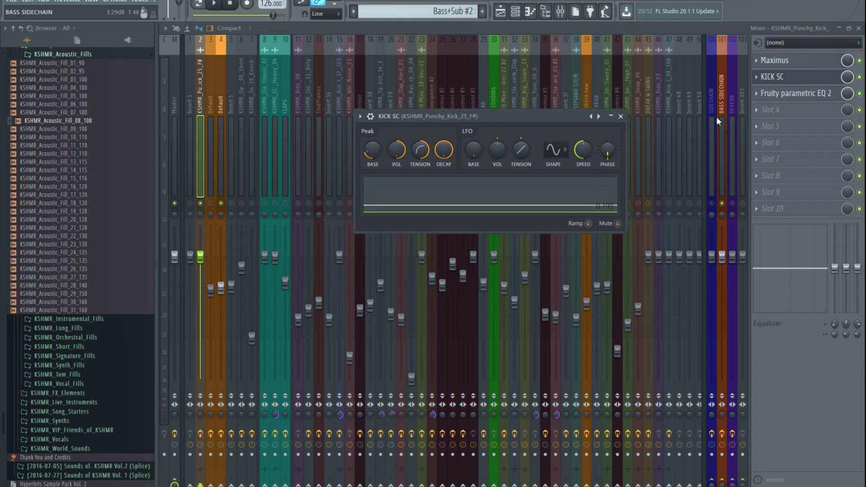
pyautogui.moveTo(542, 118); pyautogui.dragTo(529, 140)
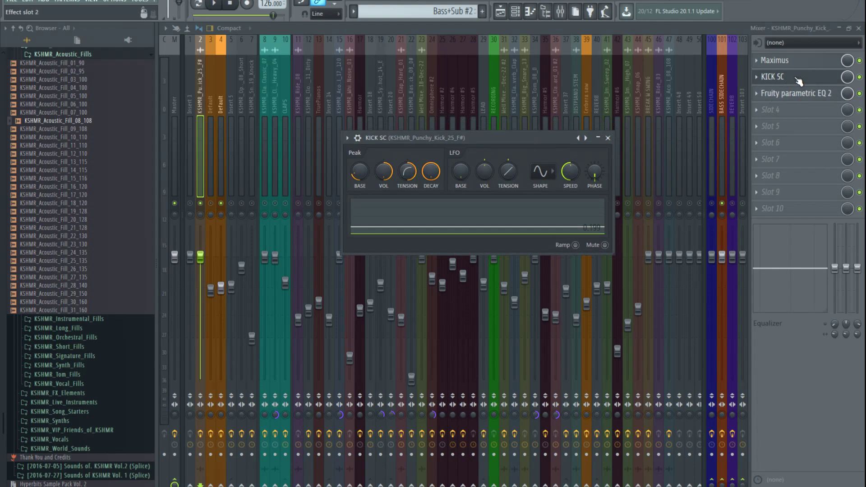
# Step: Find Fruity Peak Controller among the effects available for the kick track's slot 4, without adding it, and return to KICK SC
pyautogui.click(784, 112)
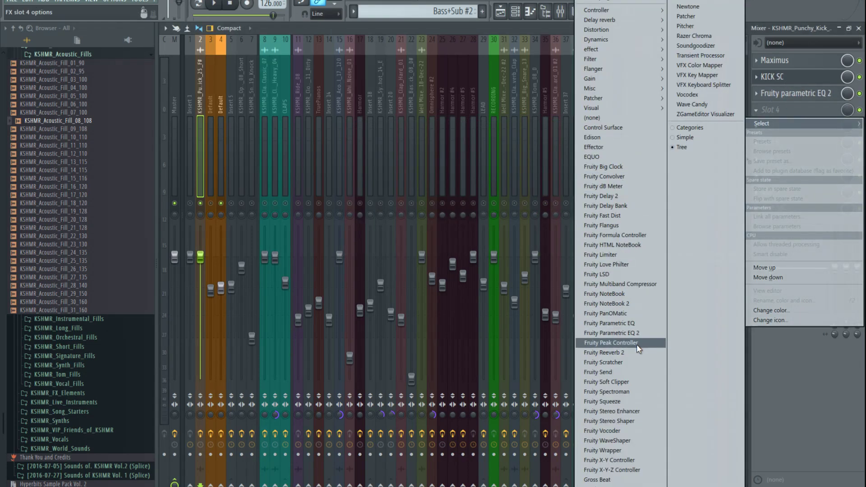
pyautogui.click(775, 96)
pyautogui.click(785, 77)
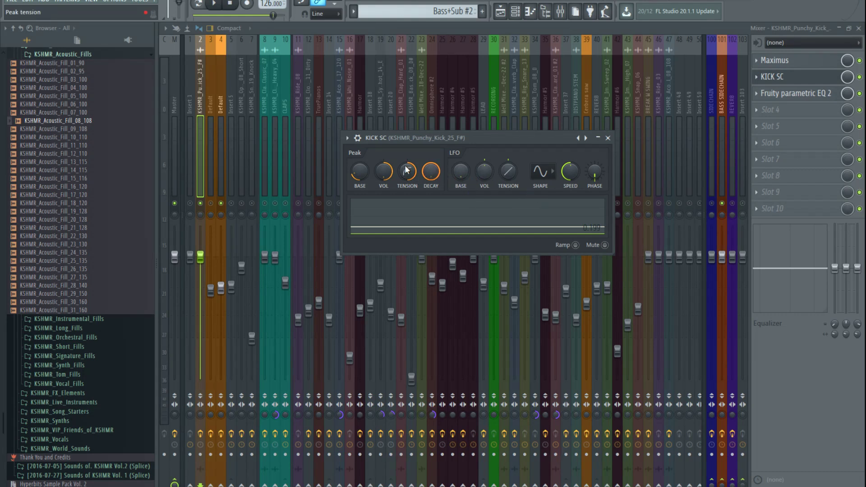
# Step: Examine the Peak base, volume, tension and decay controls of KICK SC and close it
pyautogui.moveTo(453, 142); pyautogui.dragTo(450, 129)
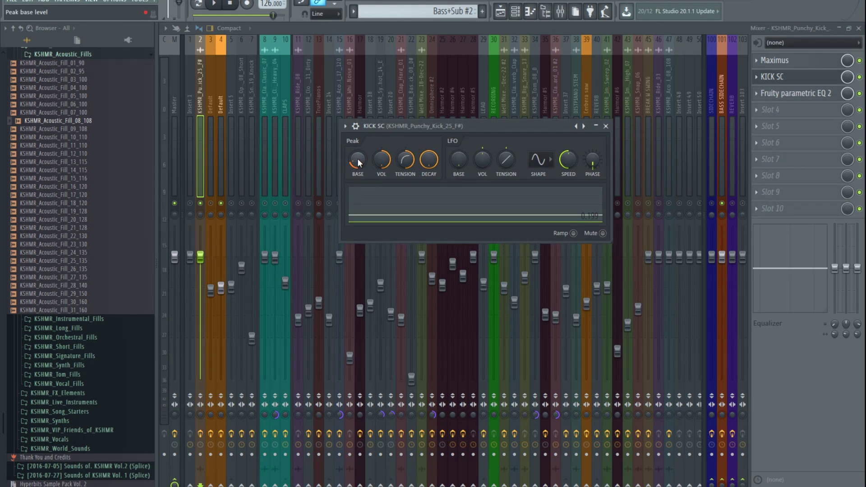
pyautogui.moveTo(363, 157); pyautogui.dragTo(363, 153)
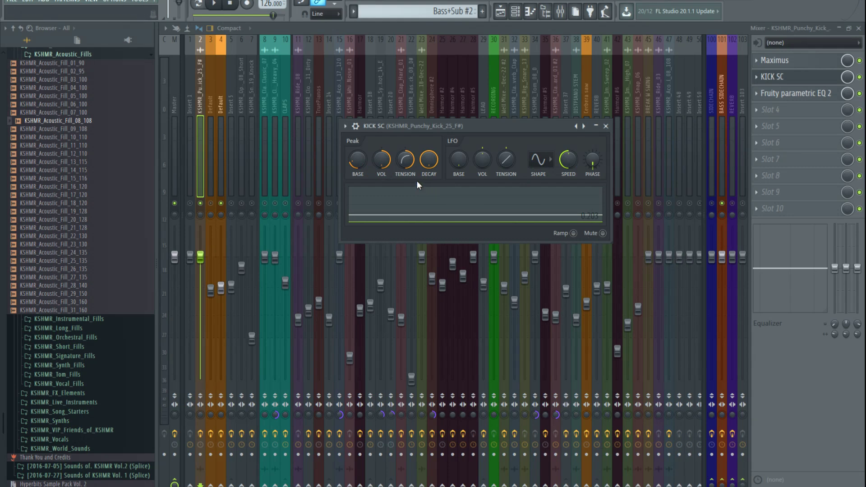
pyautogui.click(607, 127)
# Step: Check which internal controller is linked to the Fruity Balance volume on the BASS SIDECHAIN track
pyautogui.click(724, 150)
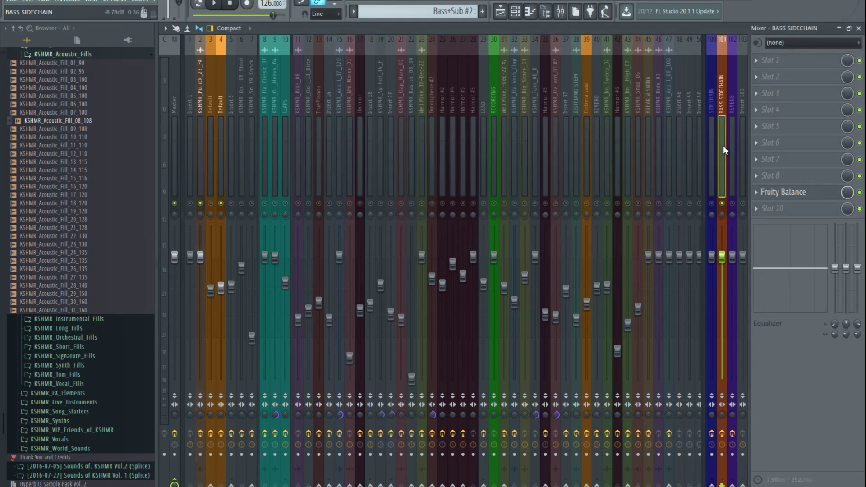
pyautogui.click(789, 193)
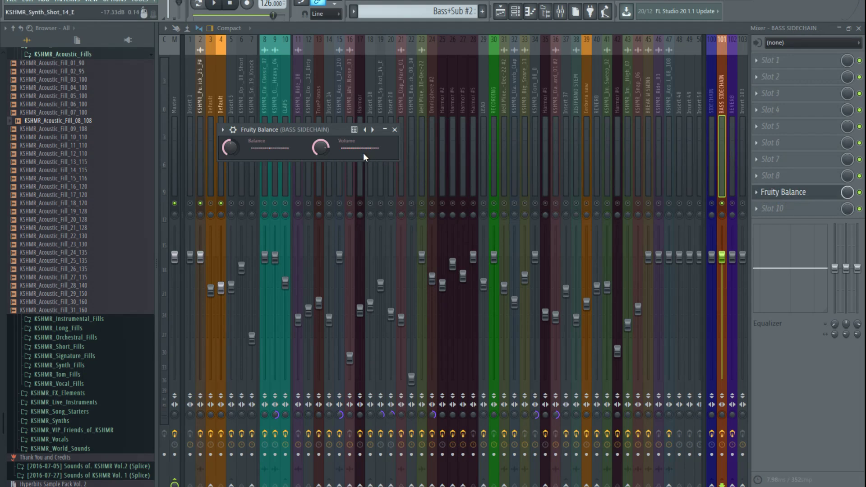
pyautogui.rightClick(320, 147)
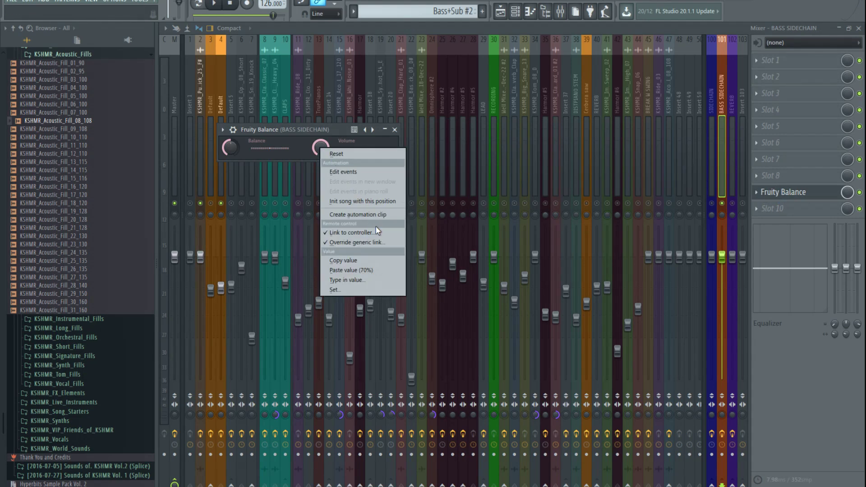
pyautogui.click(367, 235)
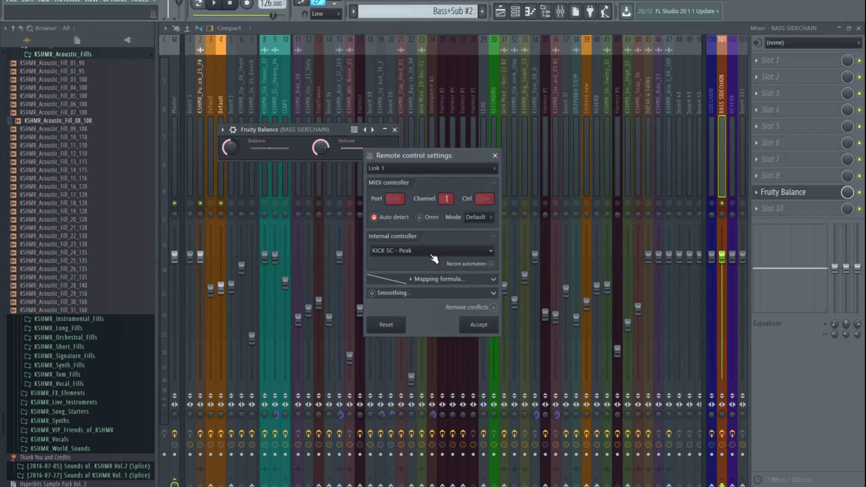
pyautogui.click(431, 253)
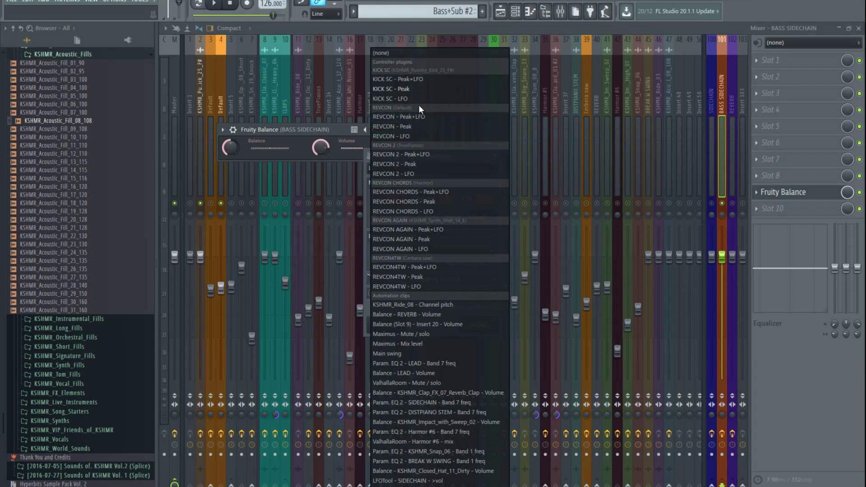
pyautogui.click(351, 126)
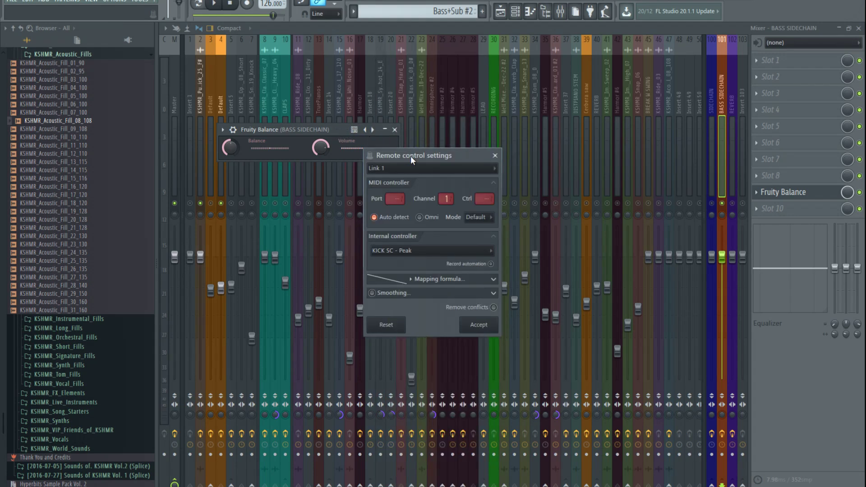
# Step: Set the volume link's mapping formula to Inverted, accept the remote control settings and close Fruity Balance
pyautogui.click(443, 280)
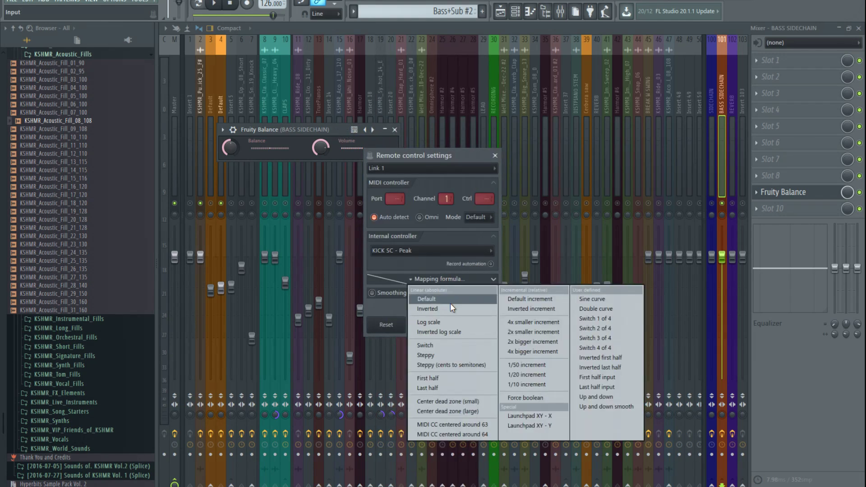
pyautogui.click(432, 310)
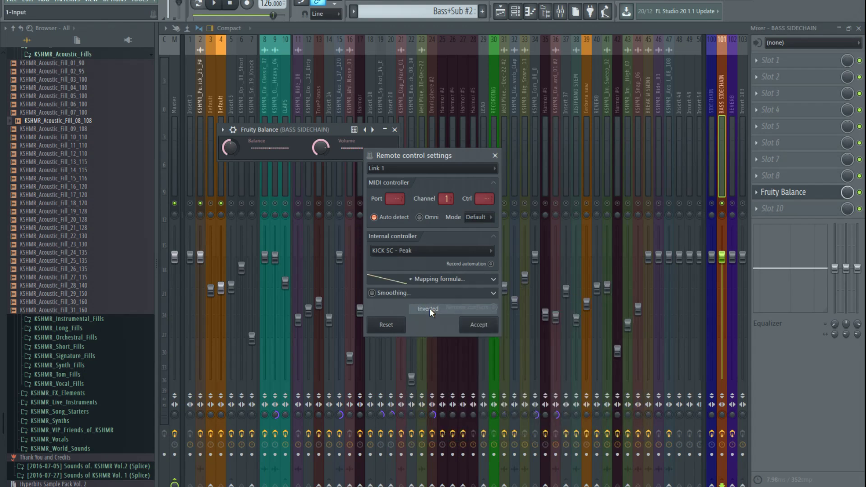
pyautogui.click(476, 325)
pyautogui.click(394, 130)
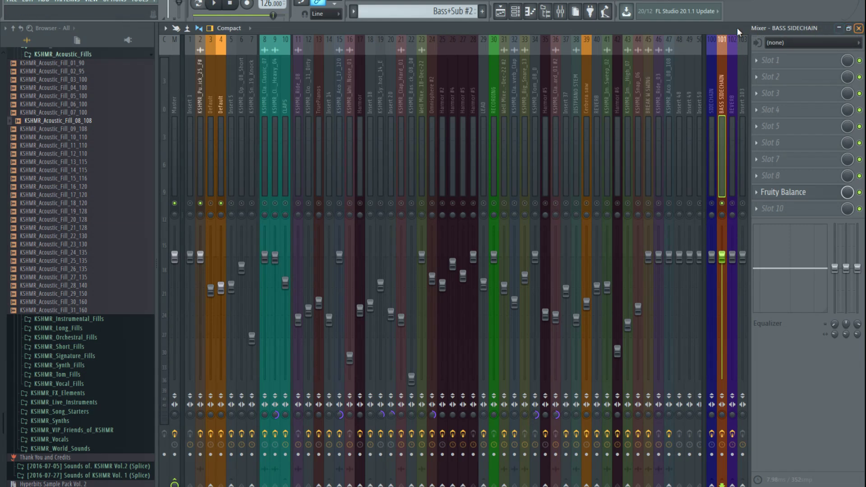
# Step: Play the kick with bass track 4 to hear the sidechain ducking, and stop playback
pyautogui.click(221, 159)
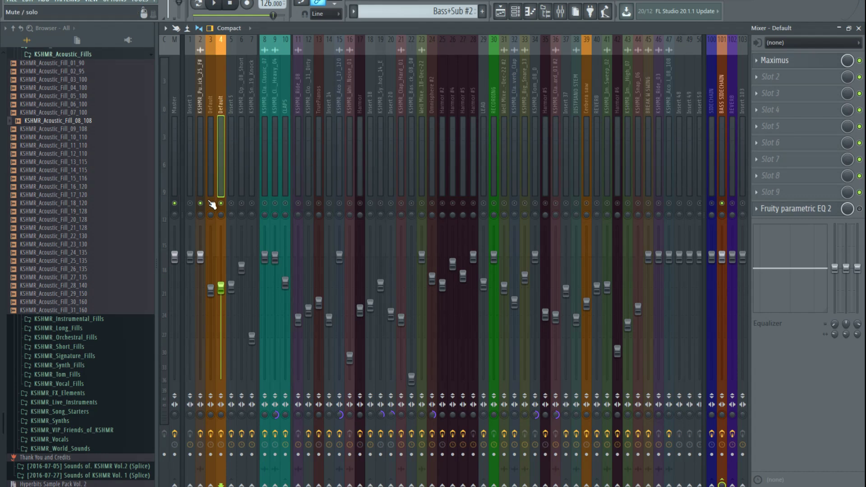
pyautogui.press('space')
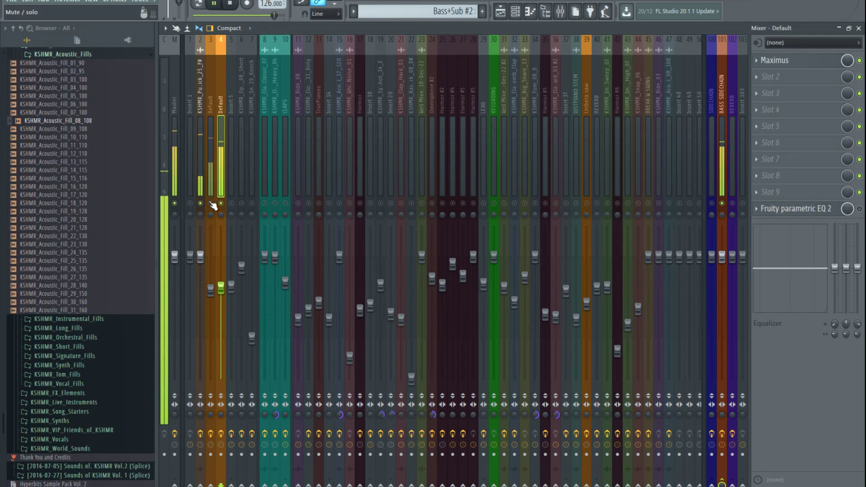
pyautogui.press('space')
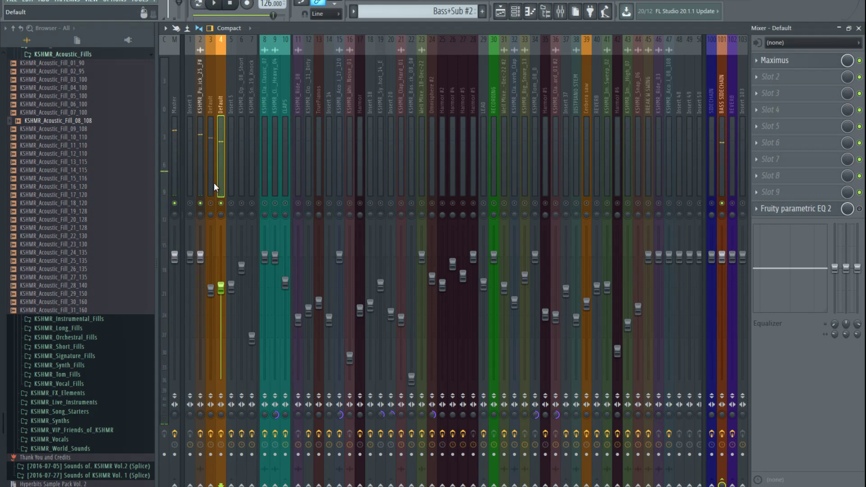
# Step: Enable bass track 3 alongside track 4 and play both layers with the kick
pyautogui.click(209, 162)
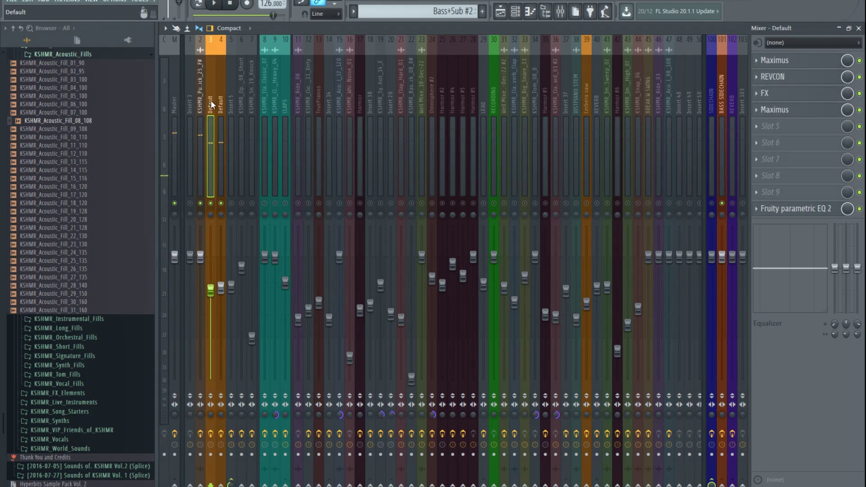
pyautogui.press('space')
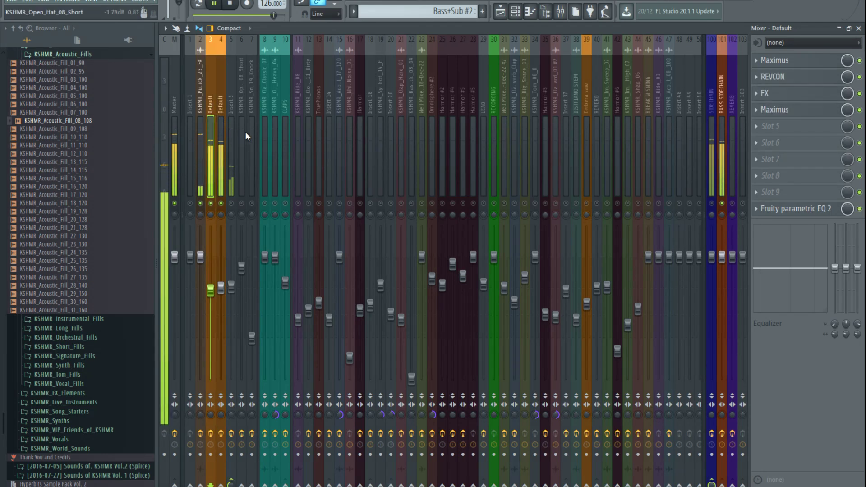
pyautogui.press('space')
pyautogui.press('space')
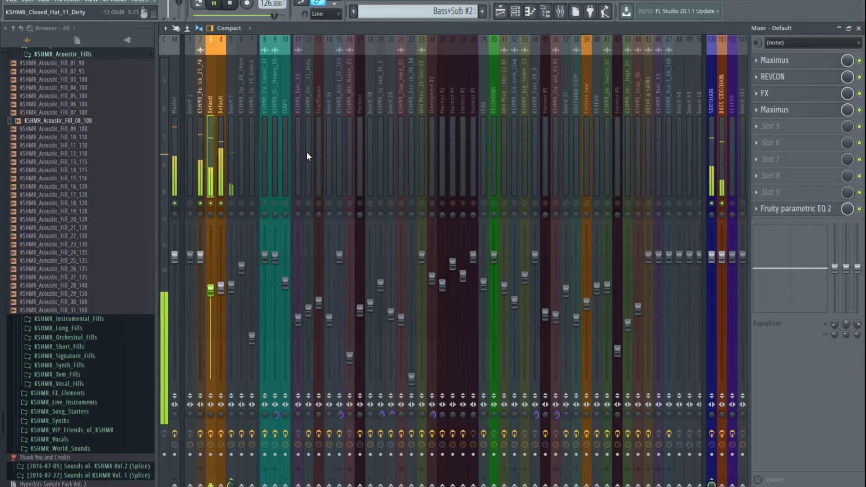
# Step: Inspect the LFOTool volume curve on the SIDECHAIN track during playback and close the plugin
pyautogui.click(711, 162)
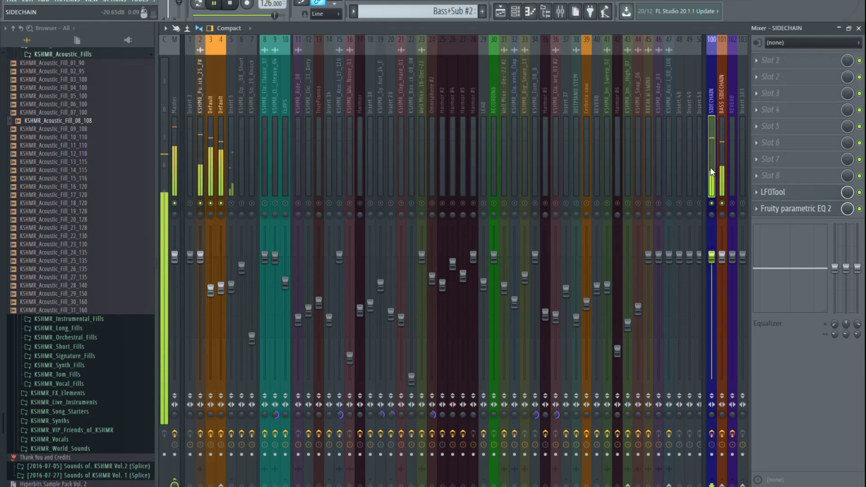
pyautogui.click(794, 192)
pyautogui.moveTo(578, 183); pyautogui.dragTo(678, 183)
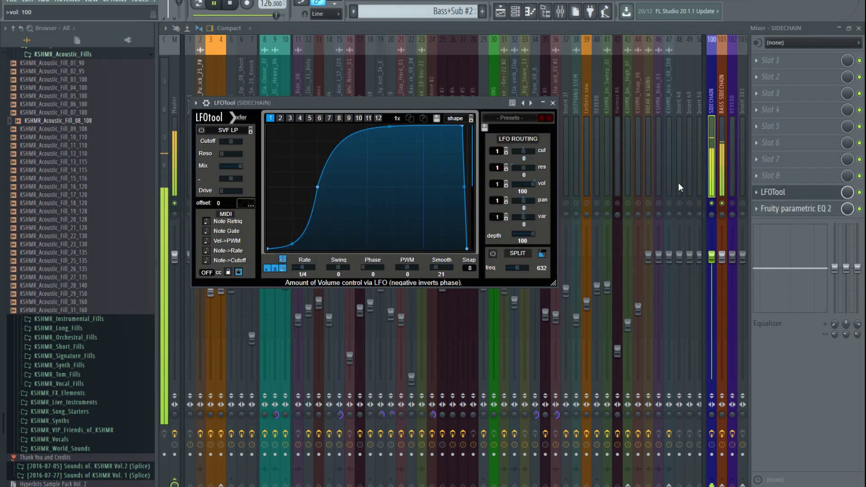
pyautogui.click(553, 104)
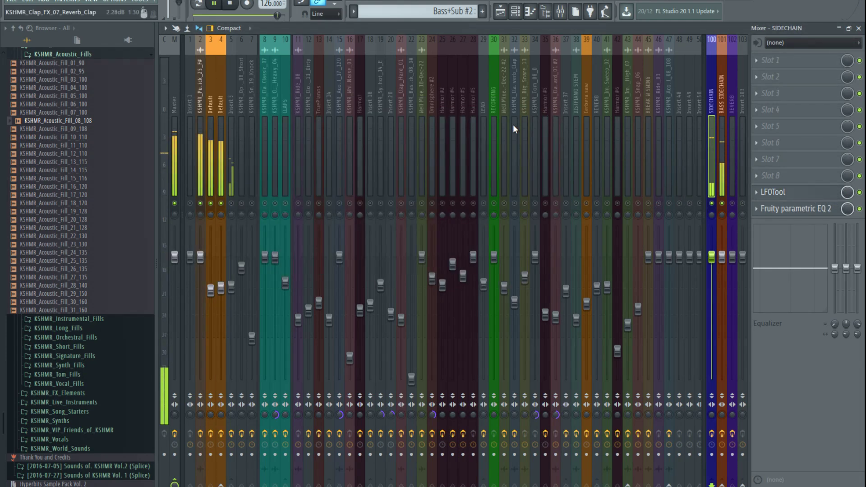
# Step: Stop playback, review the LFOTool volume curve on the SIDECHAIN track again and close the plugin
pyautogui.press('space')
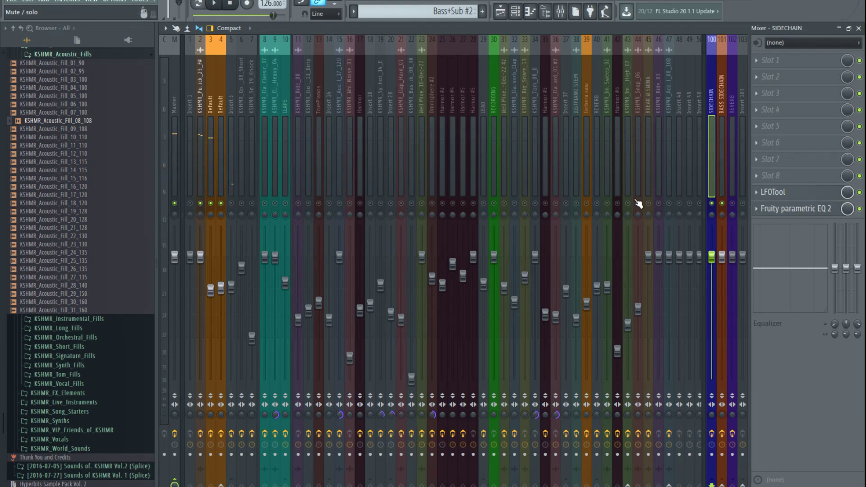
pyautogui.click(792, 191)
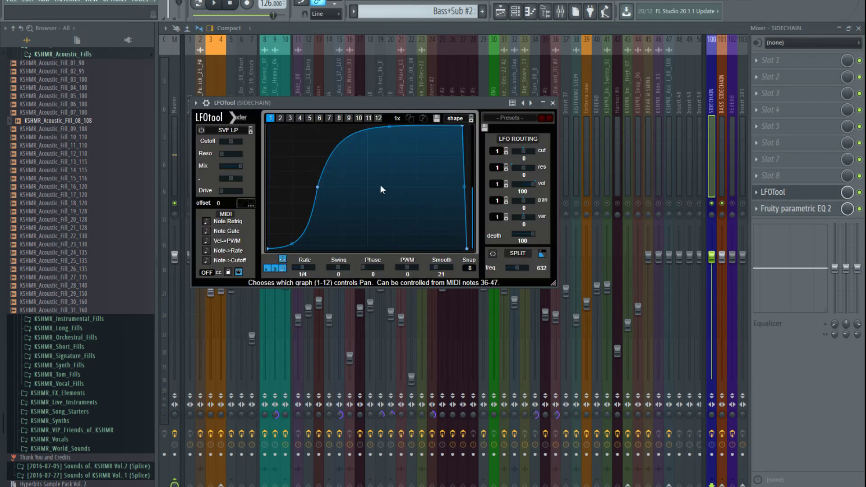
pyautogui.click(552, 104)
# Step: Close the mixer and clear the kick and bass solo so that all playlist tracks are enabled
pyautogui.rightClick(224, 203)
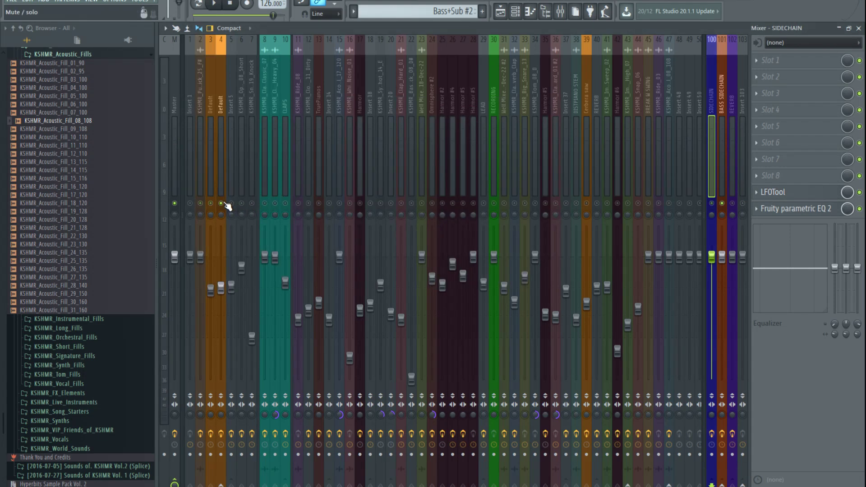
pyautogui.click(858, 28)
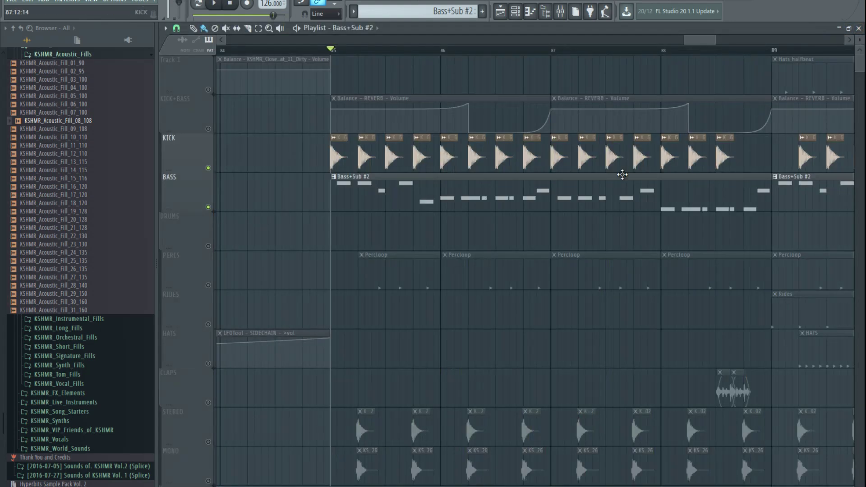
pyautogui.scroll(-3, 381, 220)
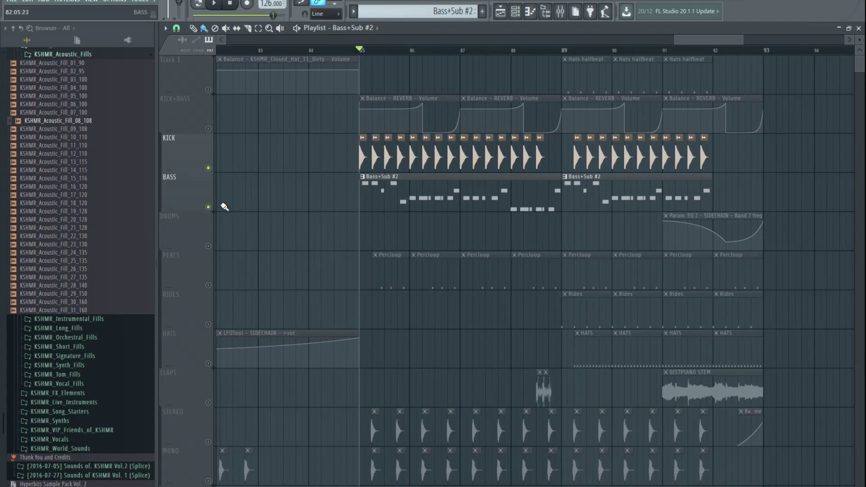
pyautogui.rightClick(209, 208)
pyautogui.rightClick(208, 208)
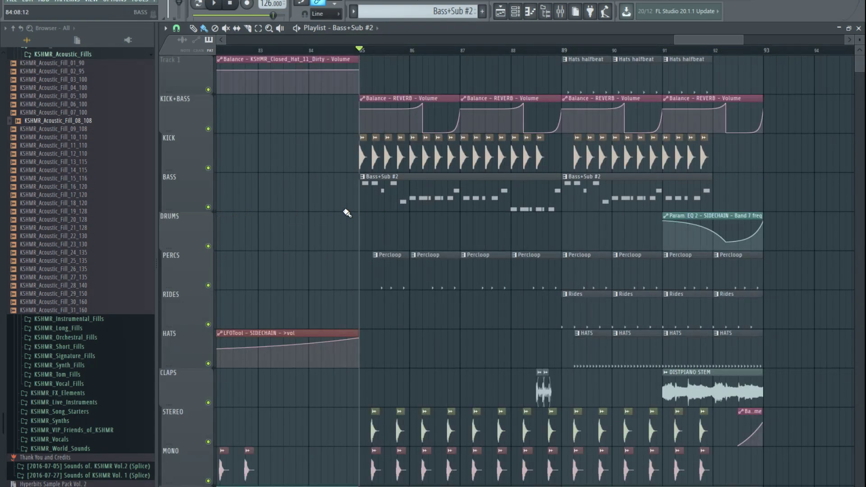
# Step: Mute the melodic playlist tracks: the pianos on 12 and 13, LEAD #2 on 16, DRONE on 19 and Lead on 22
pyautogui.scroll(-10, 316, 212)
pyautogui.click(208, 168)
pyautogui.click(208, 128)
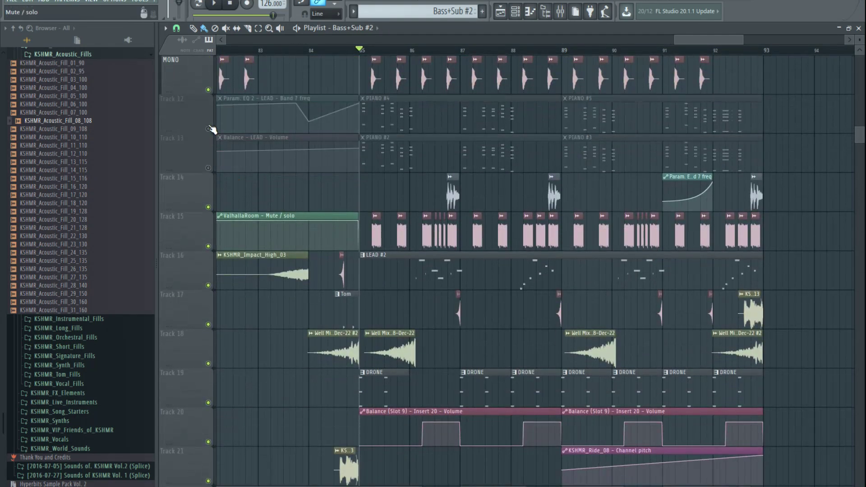
pyautogui.scroll(-3, 231, 191)
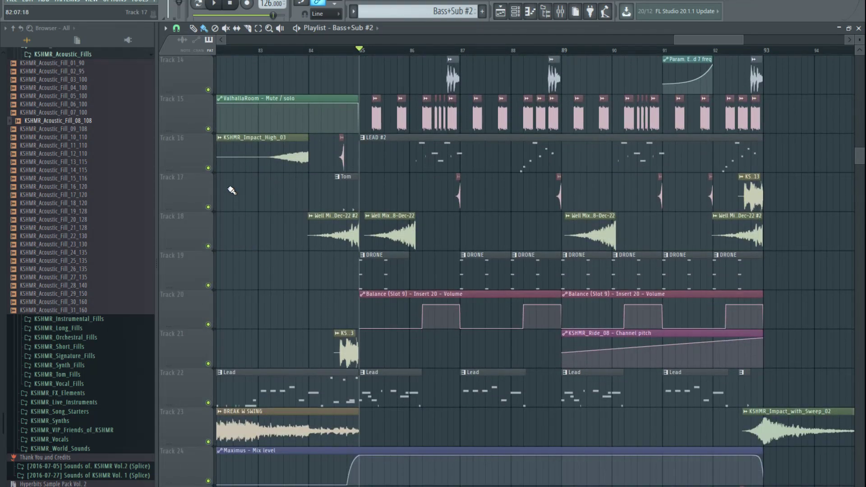
pyautogui.click(208, 168)
pyautogui.click(209, 285)
pyautogui.scroll(-3, 210, 287)
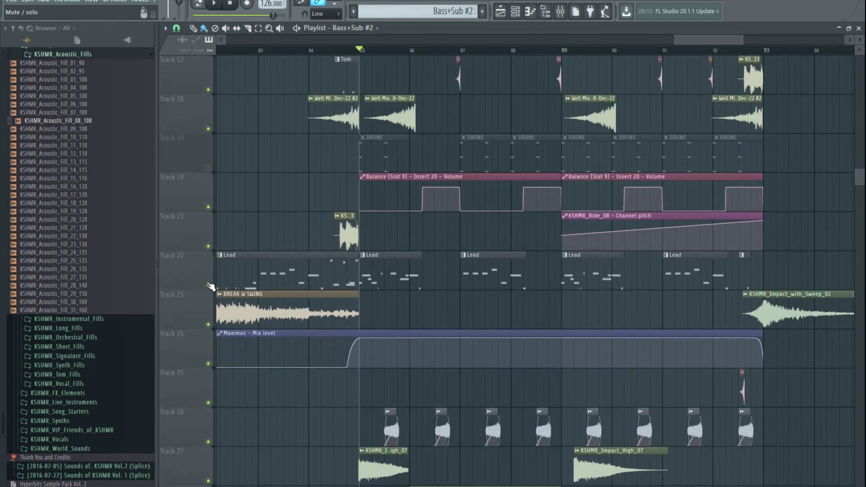
pyautogui.click(208, 285)
pyautogui.scroll(-5, 271, 316)
# Step: Play the drop from bar 85 without the melodic tracks, scan the remaining clips and stop playback
pyautogui.press('space')
pyautogui.scroll(13, 364, 236)
pyautogui.scroll(4, 363, 236)
pyautogui.scroll(-3, 316, 258)
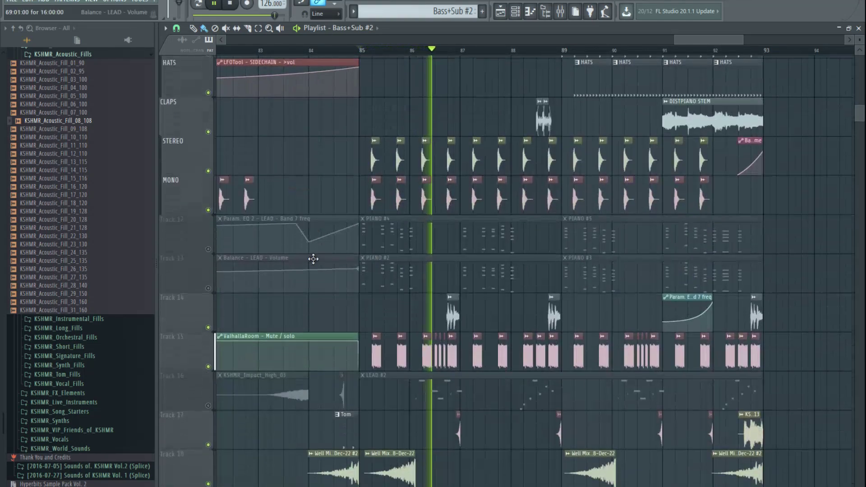
pyautogui.scroll(-9, 316, 257)
pyautogui.press('space')
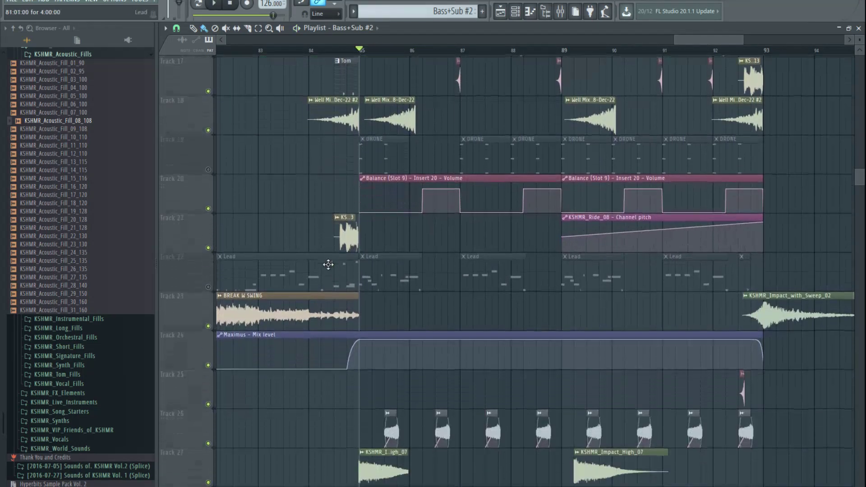
# Step: Restart playback with the BASS track and track 18 also muted to hear only the drums, and stop it
pyautogui.scroll(4, 328, 265)
pyautogui.press('space')
pyautogui.scroll(12, 420, 284)
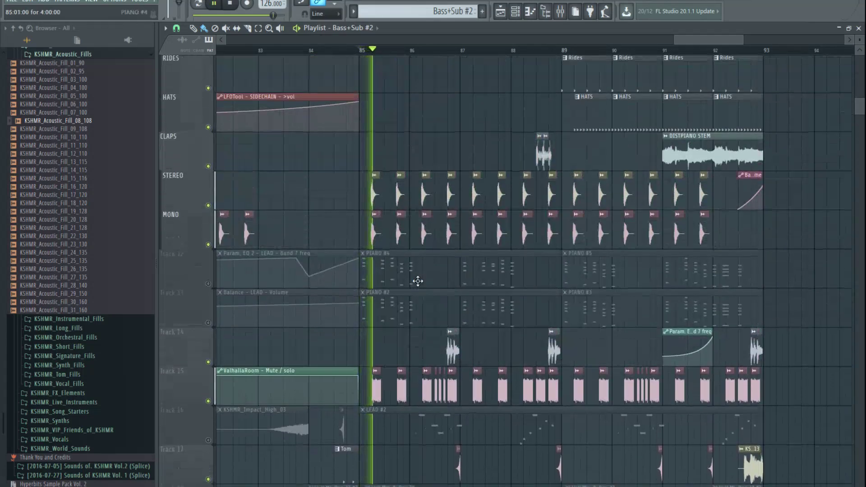
pyautogui.scroll(5, 429, 300)
pyautogui.scroll(1, 413, 257)
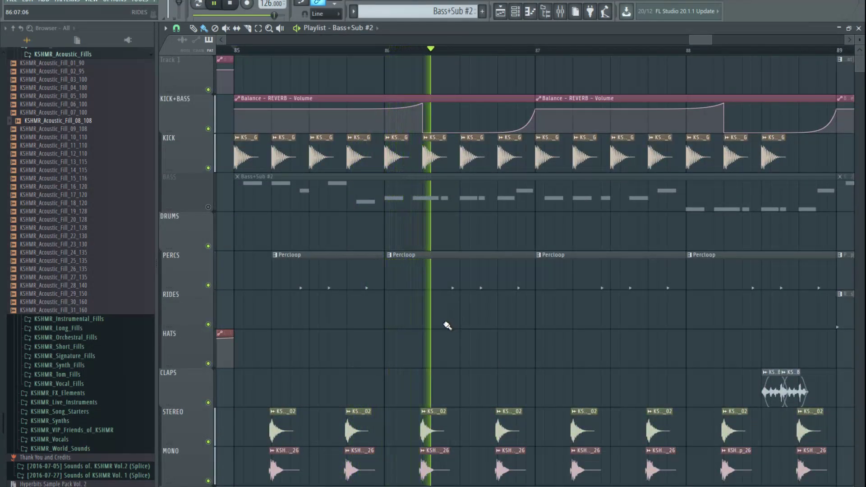
pyautogui.scroll(-4, 458, 294)
pyautogui.scroll(-7, 515, 298)
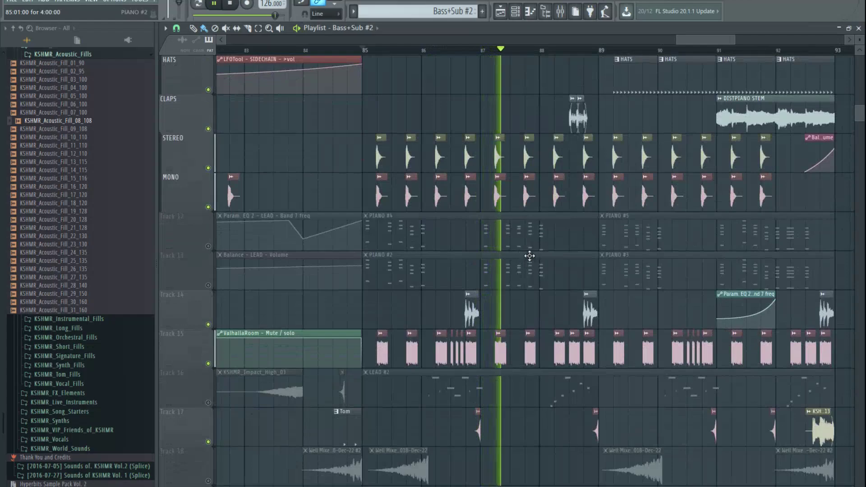
pyautogui.scroll(-6, 528, 253)
pyautogui.press('space')
# Step: Examine the KSHMR_Acoustic_Fill_17_120 and KSHMR_White_Noise_01 clips on tracks 14 and 15 just before bar 87
pyautogui.scroll(8, 480, 198)
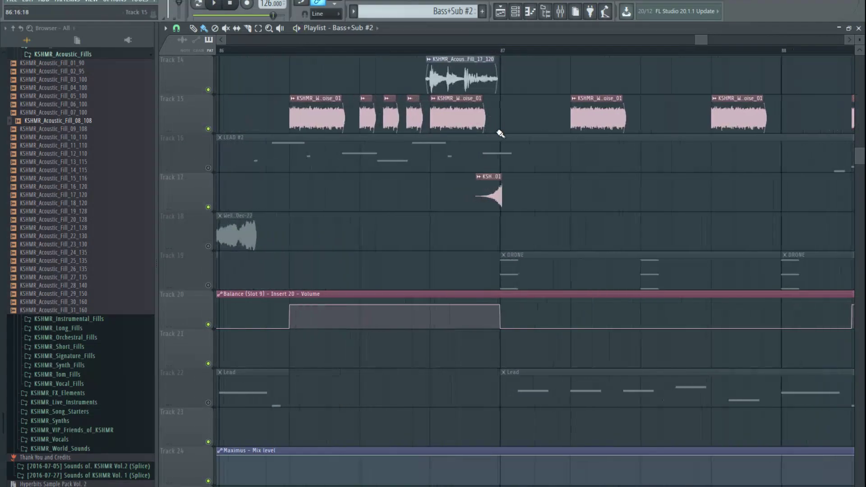
pyautogui.scroll(5, 498, 225)
pyautogui.scroll(1, 483, 262)
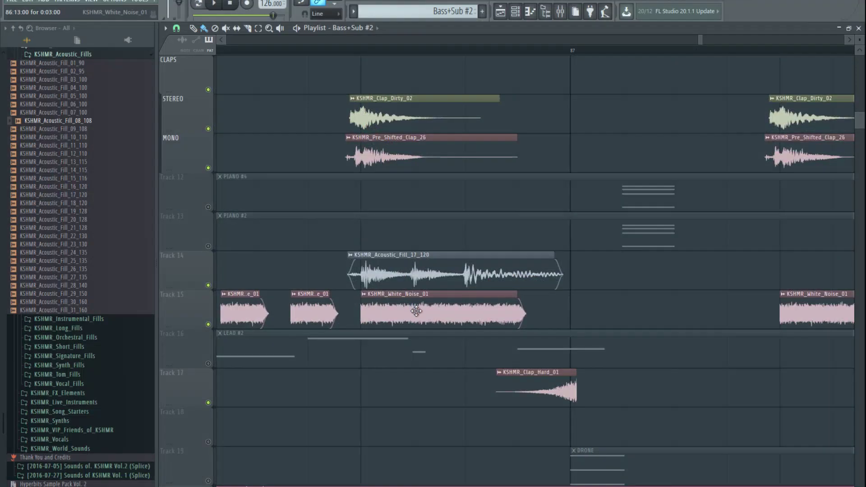
pyautogui.scroll(-4, 415, 311)
pyautogui.scroll(5, 472, 401)
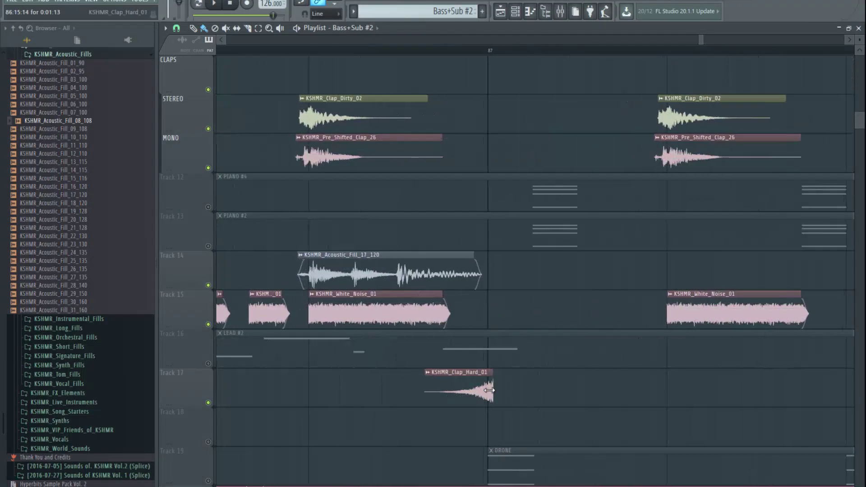
# Step: Examine the reversed KSHMR_Clap_Hard_01 clips on track 17 leading into bars 87, 89, 91 and 92
pyautogui.scroll(-6, 471, 389)
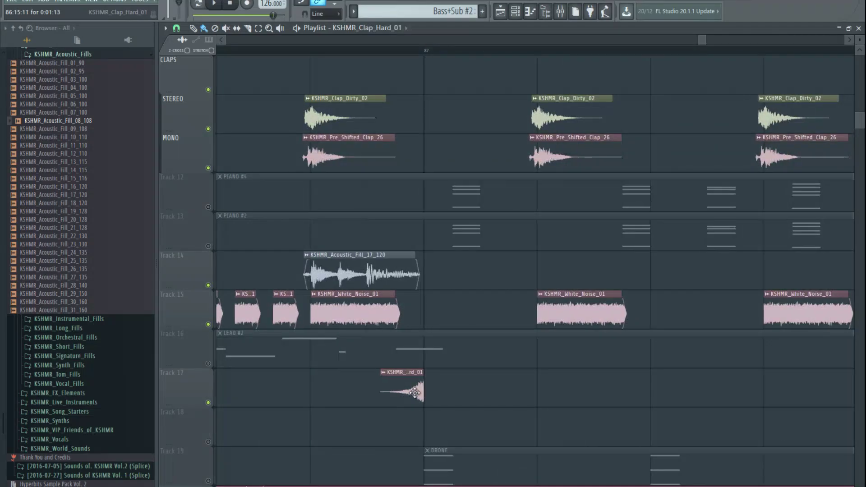
pyautogui.scroll(3, 455, 396)
pyautogui.scroll(-6, 496, 397)
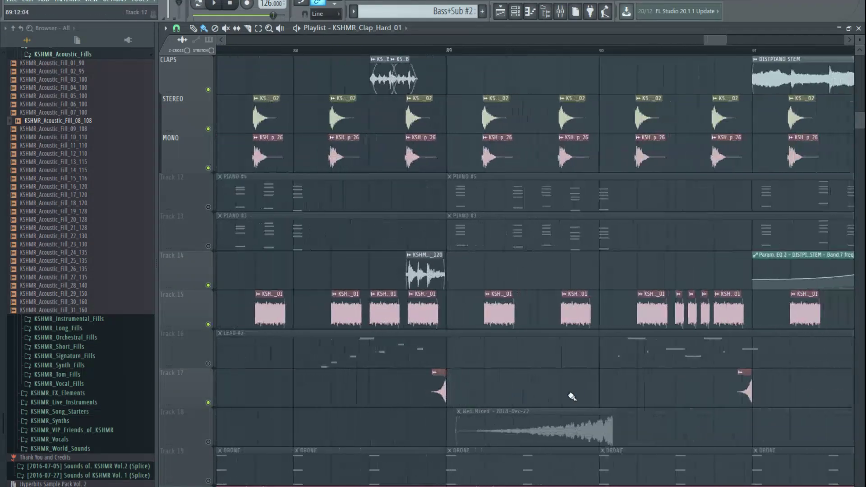
pyautogui.scroll(3, 740, 397)
pyautogui.scroll(-3, 728, 412)
pyautogui.scroll(4, 730, 406)
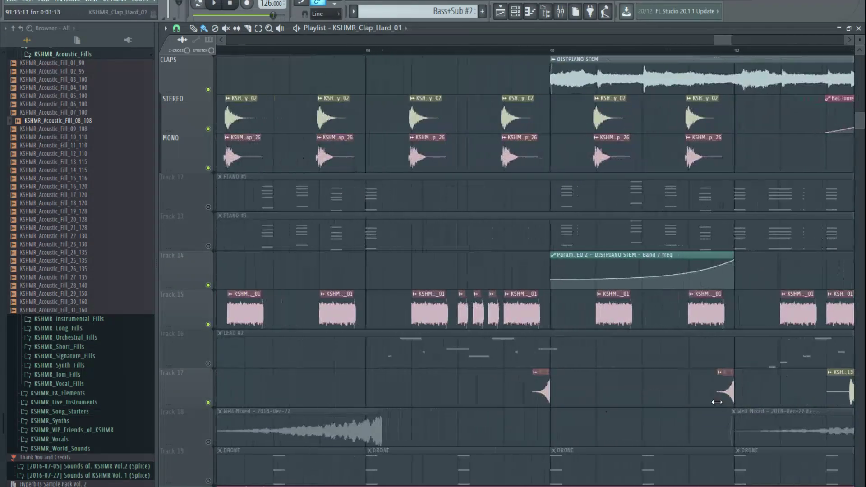
pyautogui.scroll(-6, 605, 377)
pyautogui.scroll(4, 544, 218)
# Step: Play the drums from bar 85, solo the PERCS track to hear the Percloop pattern, clear the solo and stop playback
pyautogui.scroll(1, 545, 218)
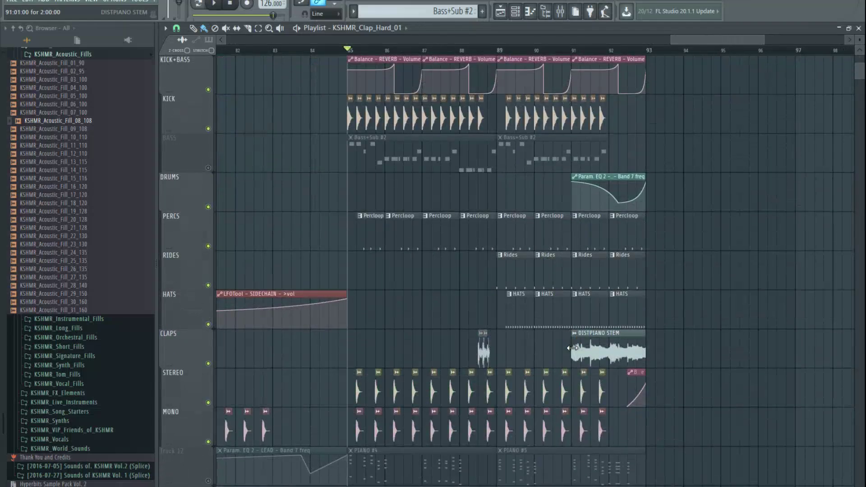
pyautogui.scroll(4, 388, 285)
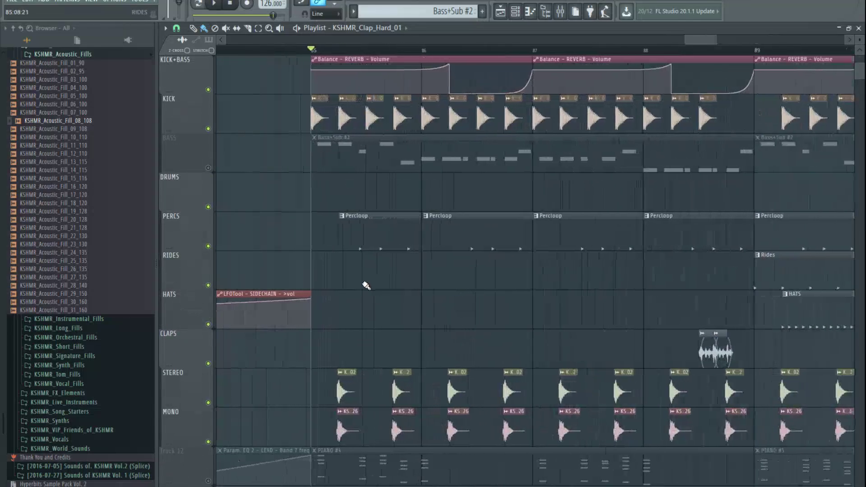
pyautogui.scroll(-4, 338, 284)
pyautogui.scroll(5, 333, 266)
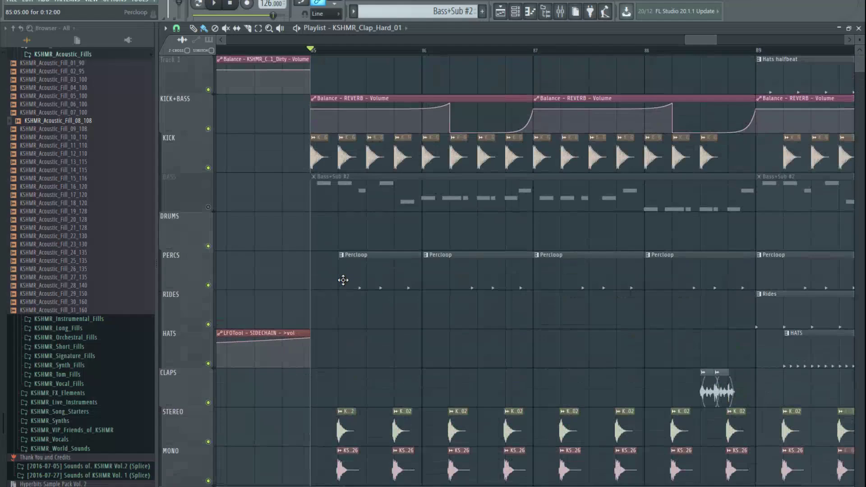
pyautogui.press('space')
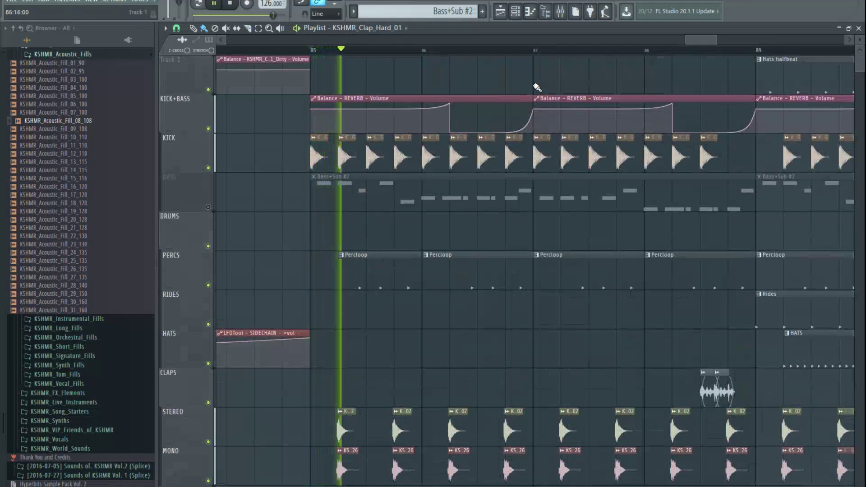
pyautogui.scroll(-5, 419, 269)
pyautogui.scroll(-1, 418, 269)
pyautogui.scroll(6, 422, 203)
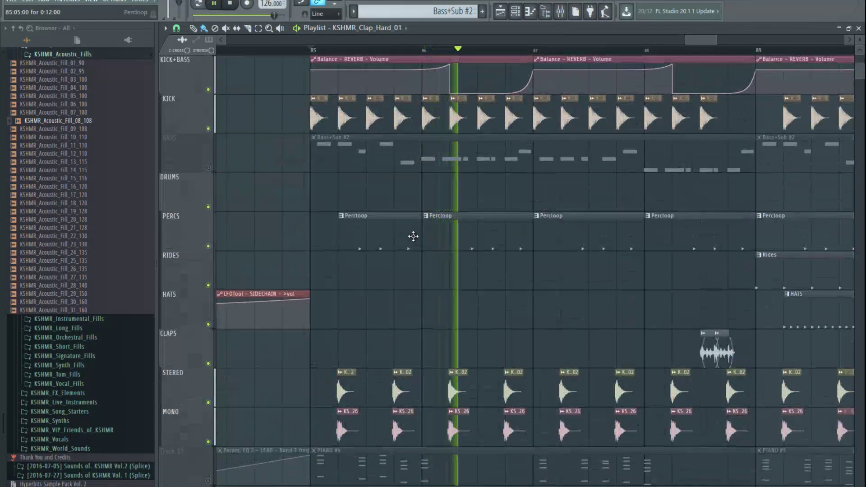
pyautogui.rightClick(208, 246)
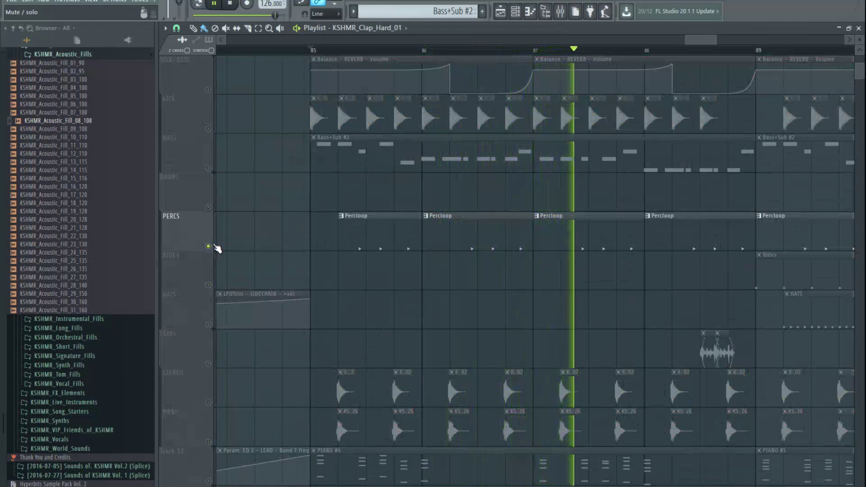
pyautogui.rightClick(208, 246)
pyautogui.press('space')
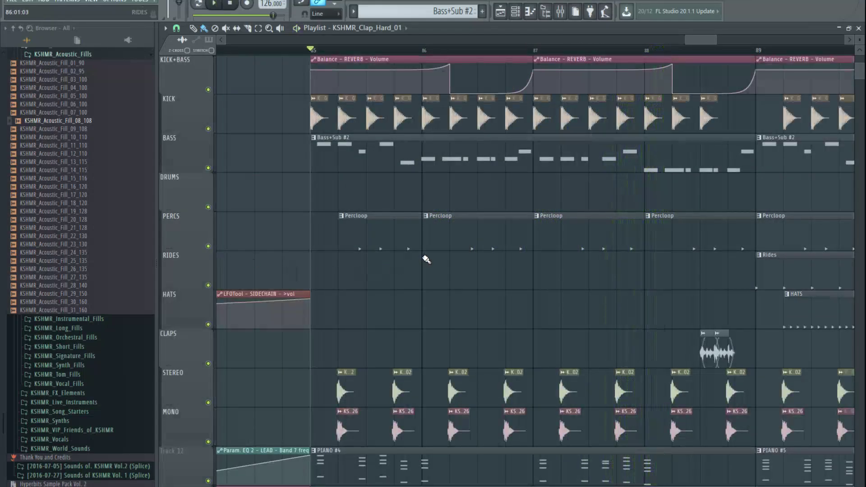
# Step: Mute playlist tracks 12 and 13 with the pianos, 16 with LEAD #2, 22 with Lead, and track 26
pyautogui.scroll(-6, 427, 259)
pyautogui.click(208, 207)
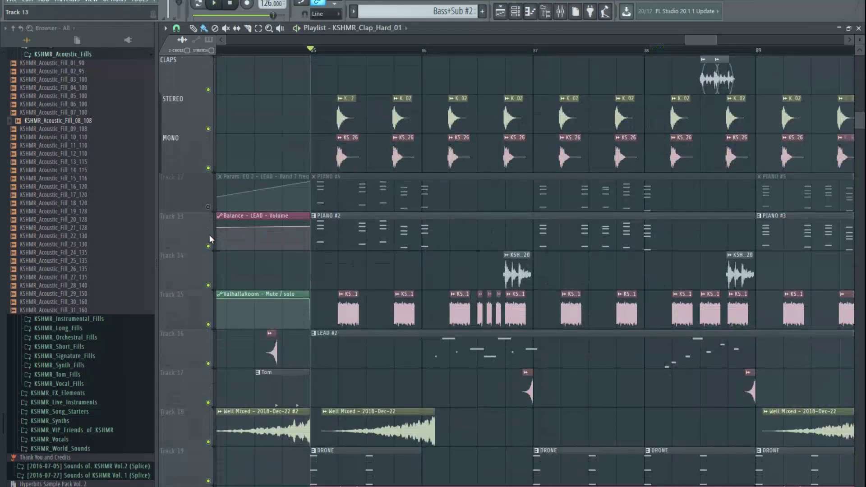
pyautogui.scroll(-6, 300, 275)
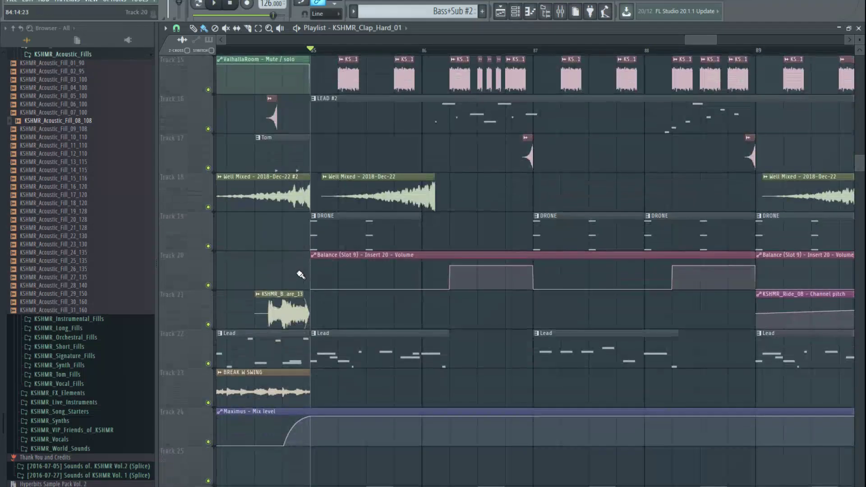
pyautogui.scroll(-3, 370, 81)
pyautogui.scroll(5, 271, 180)
pyautogui.click(208, 207)
pyautogui.scroll(-4, 213, 206)
pyautogui.click(208, 285)
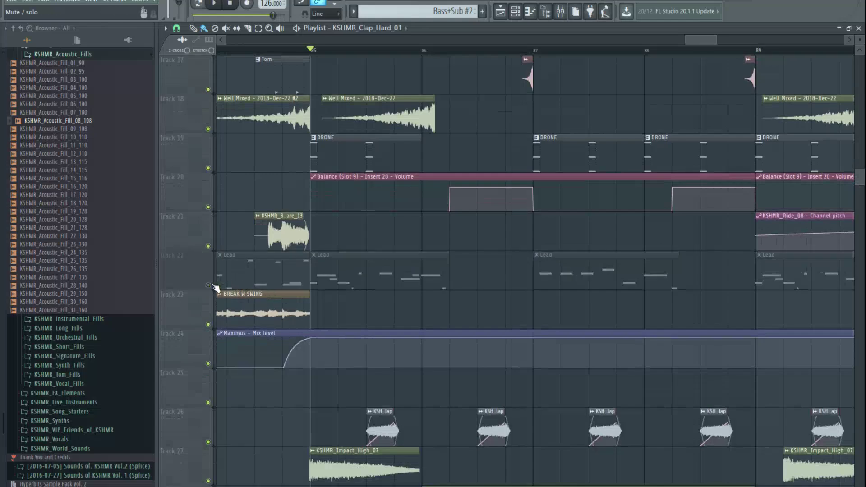
pyautogui.scroll(-2, 296, 331)
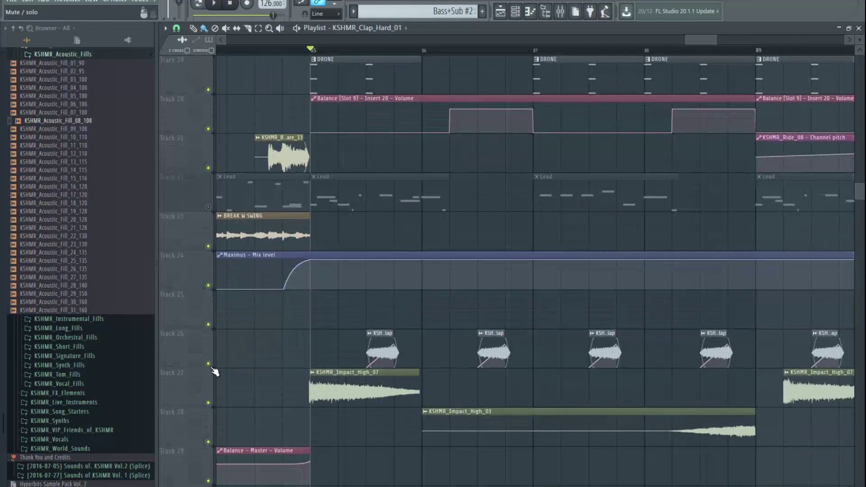
pyautogui.click(208, 364)
# Step: Play the drop, mute the BASS track and the DRONE track 19, and stop playback
pyautogui.scroll(10, 276, 350)
pyautogui.press('space')
pyautogui.scroll(-5, 280, 316)
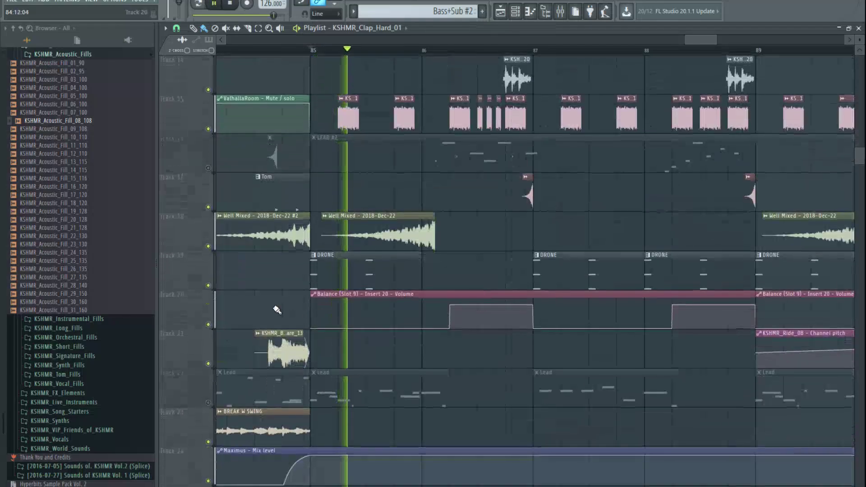
pyautogui.scroll(13, 267, 269)
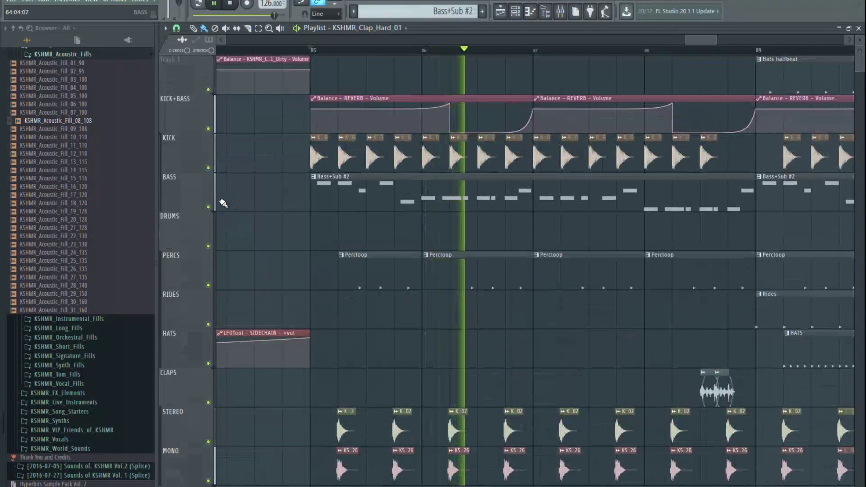
pyautogui.scroll(-14, 363, 293)
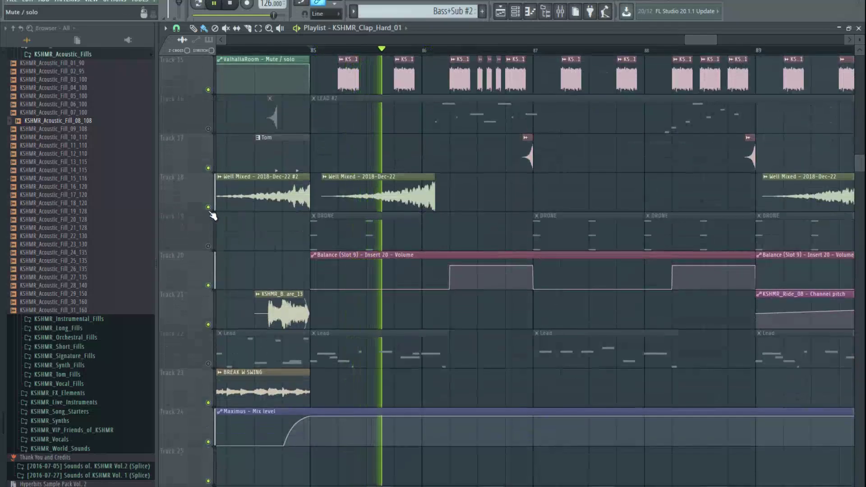
pyautogui.press('space')
pyautogui.scroll(14, 301, 240)
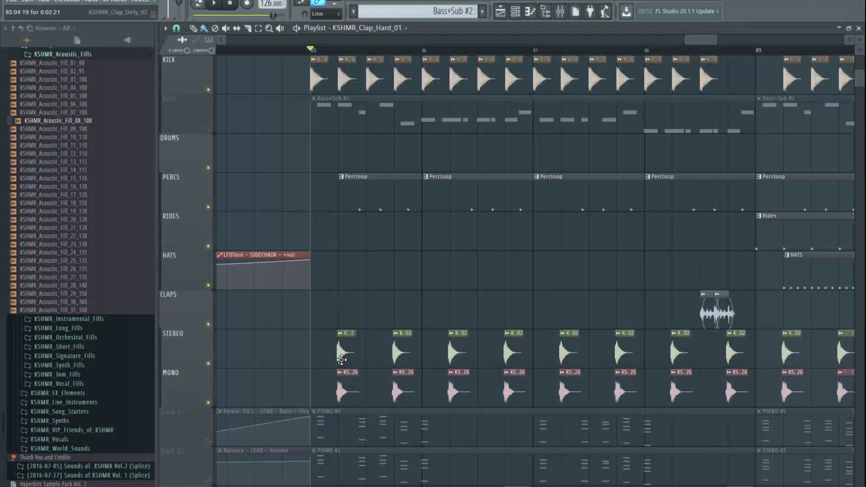
# Step: Mute the MONO clap track during playback to hear the STEREO clap layer, and unmute it
pyautogui.scroll(-4, 363, 317)
pyautogui.scroll(6, 354, 280)
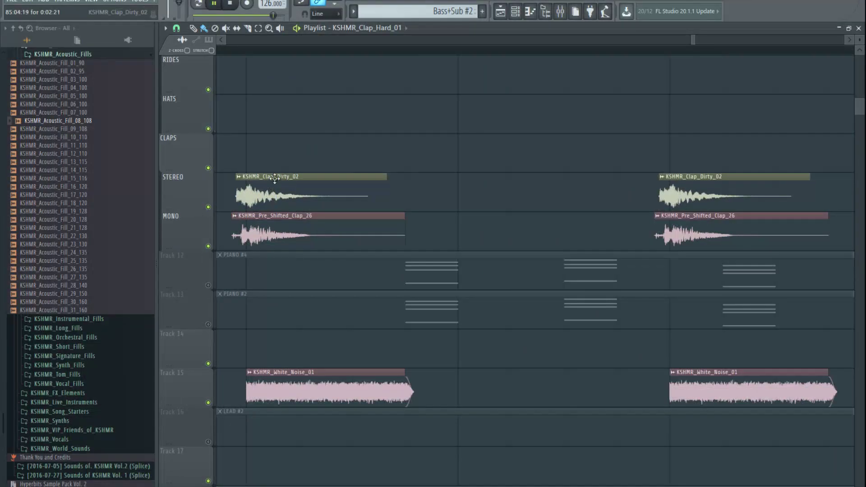
pyautogui.click(208, 247)
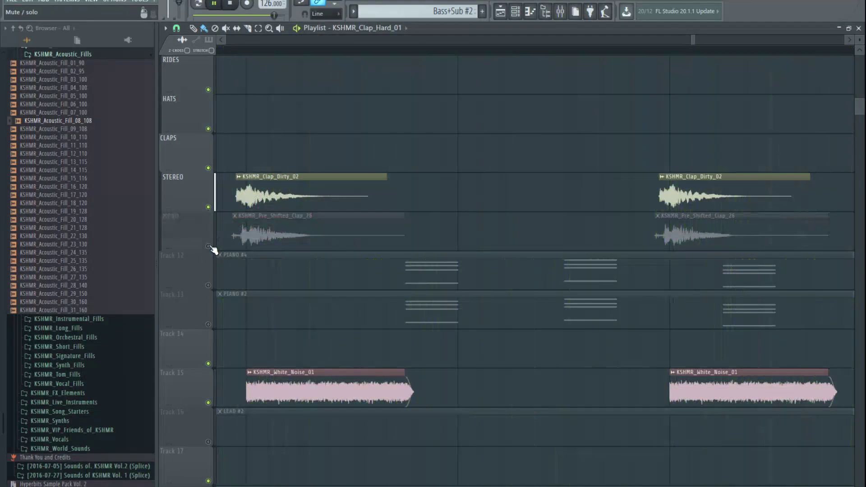
pyautogui.press('space')
pyautogui.click(208, 247)
# Step: Mute the STEREO clap track to hear only the MONO clap layer, unmute it and stop playback
pyautogui.click(209, 207)
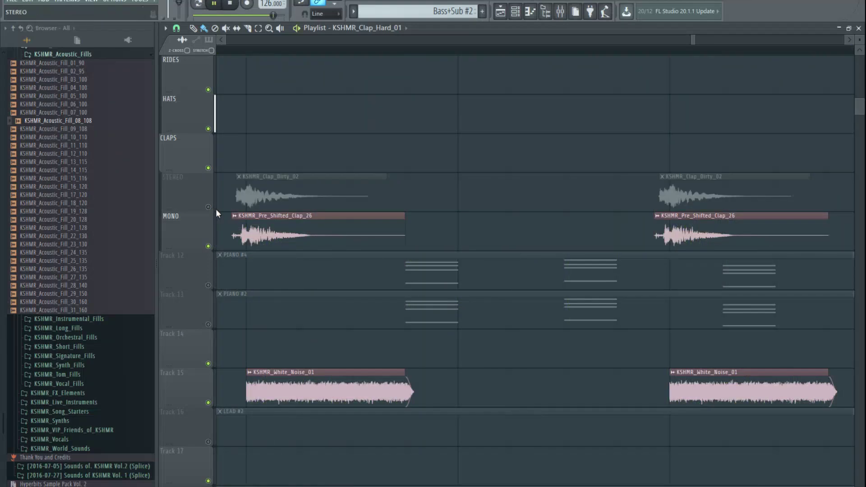
pyautogui.scroll(-4, 330, 212)
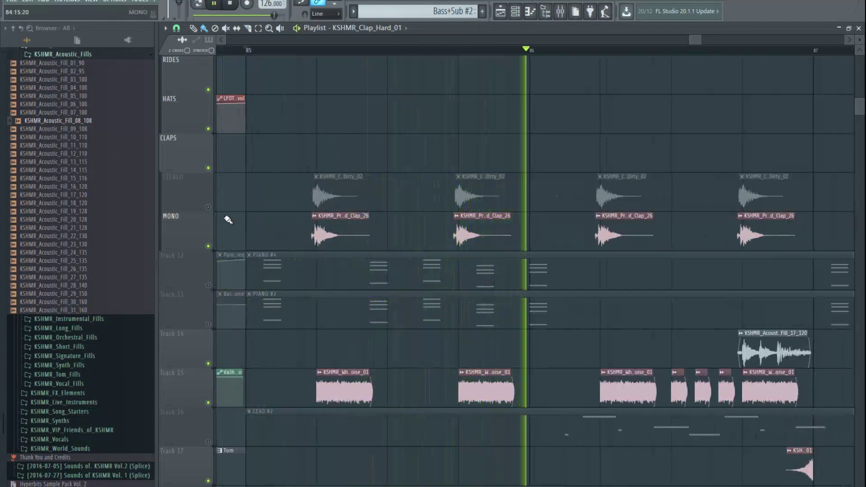
pyautogui.click(209, 207)
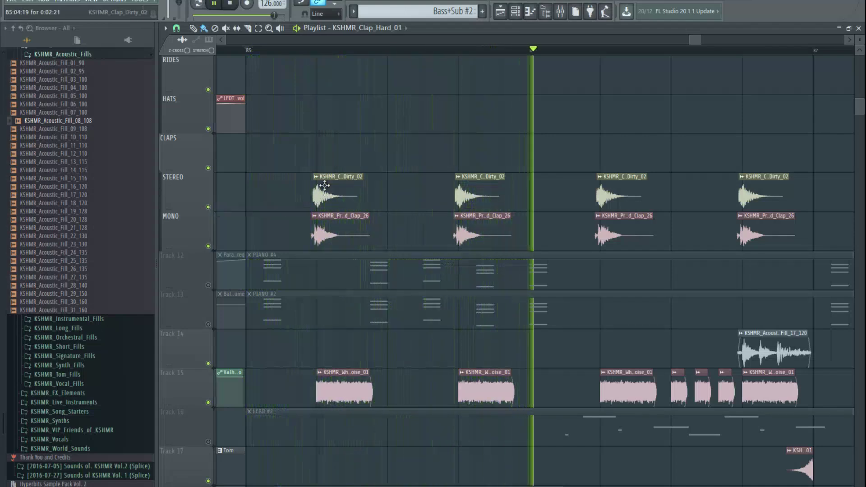
pyautogui.press('space')
# Step: Examine how the KSHMR_Clap_Dirty_02 and KSHMR_Pre_Shifted_Clap_26 clips line up with the kick and white noise after bar 85
pyautogui.scroll(-6, 349, 158)
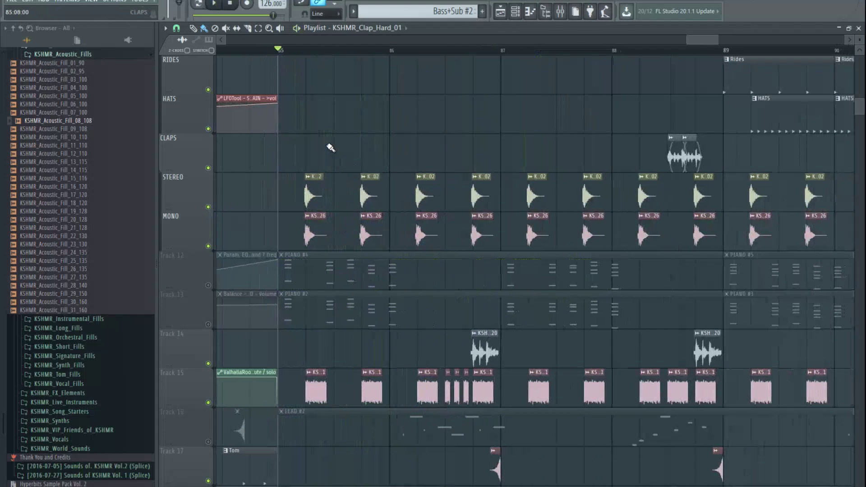
pyautogui.scroll(5, 474, 97)
pyautogui.scroll(4, 512, 116)
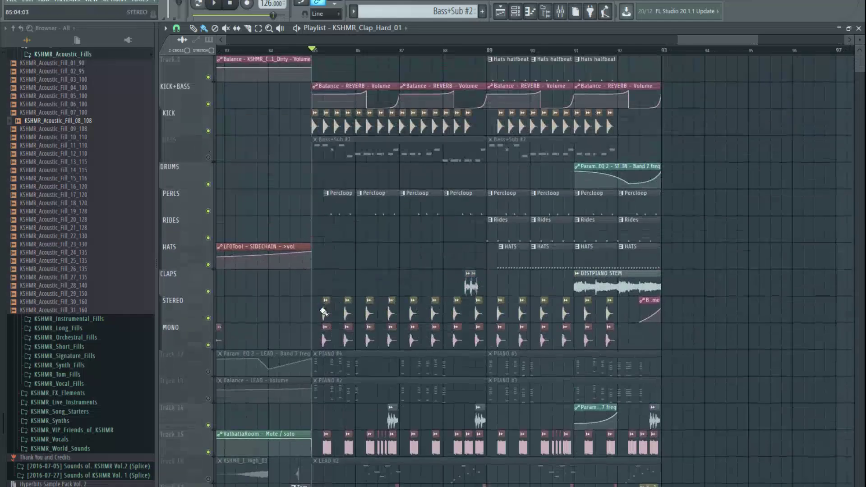
pyautogui.scroll(5, 354, 319)
pyautogui.scroll(6, 354, 319)
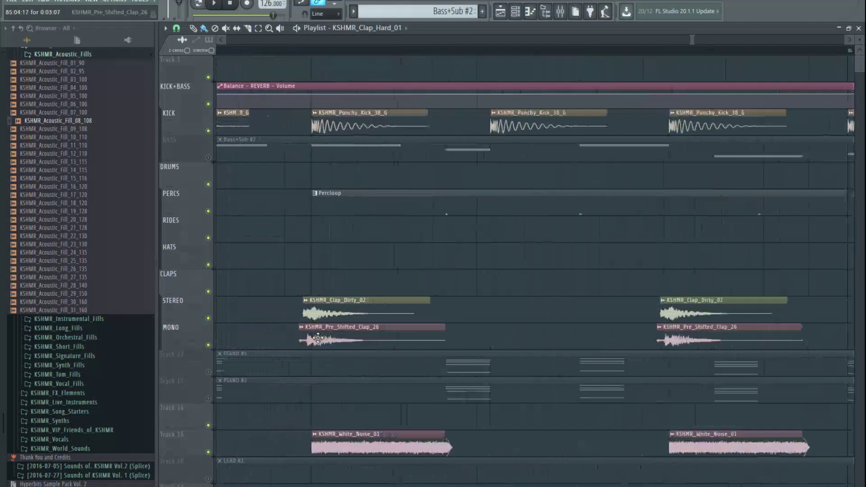
pyautogui.scroll(-5, 356, 261)
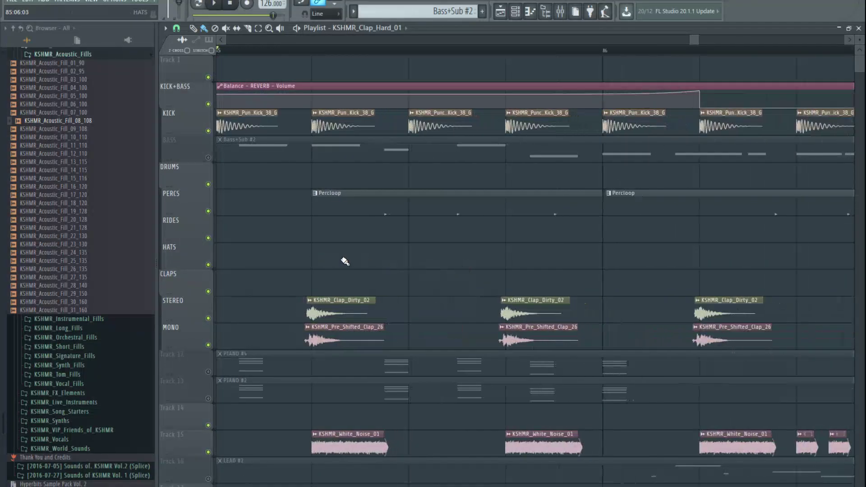
# Step: Examine the Rides, HATS and Hats halfbeat layers that start in the second half of the drop at bar 89
pyautogui.scroll(-3, 360, 266)
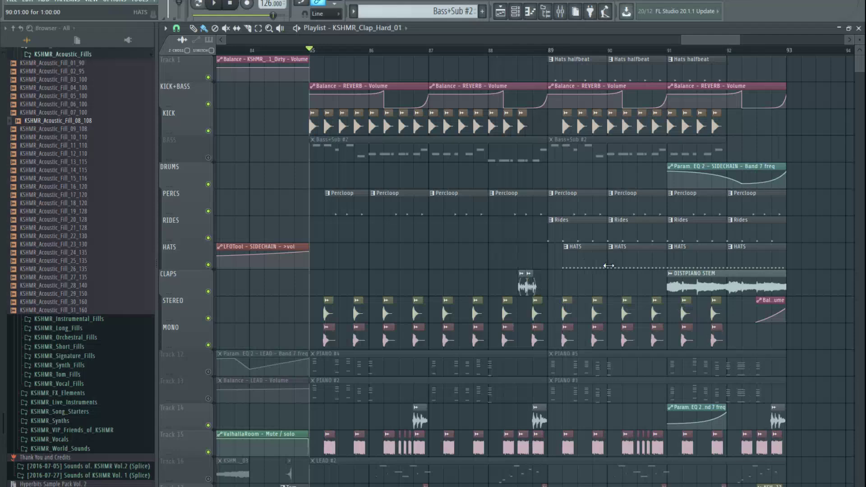
pyautogui.scroll(4, 667, 274)
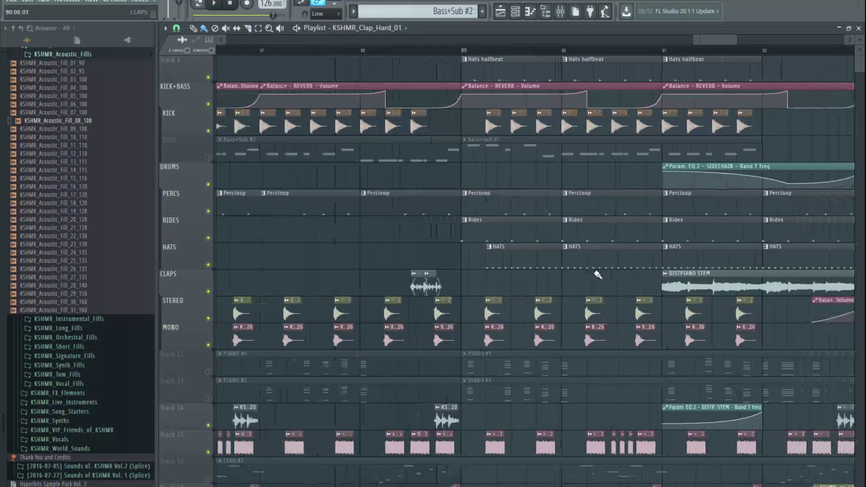
pyautogui.scroll(4, 496, 255)
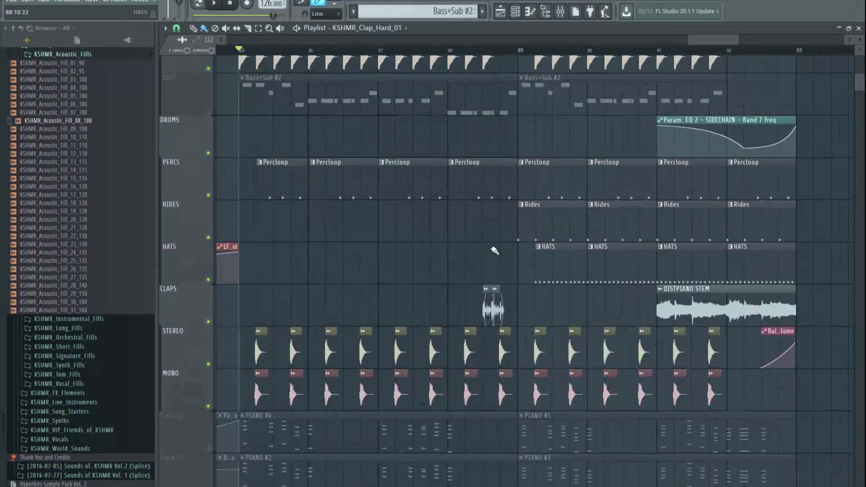
pyautogui.scroll(3, 582, 314)
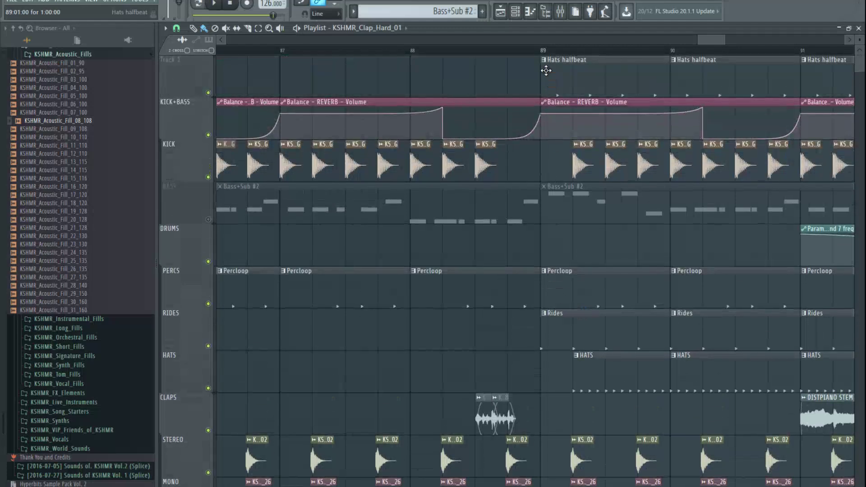
pyautogui.scroll(-5, 574, 225)
pyautogui.scroll(-2, 531, 140)
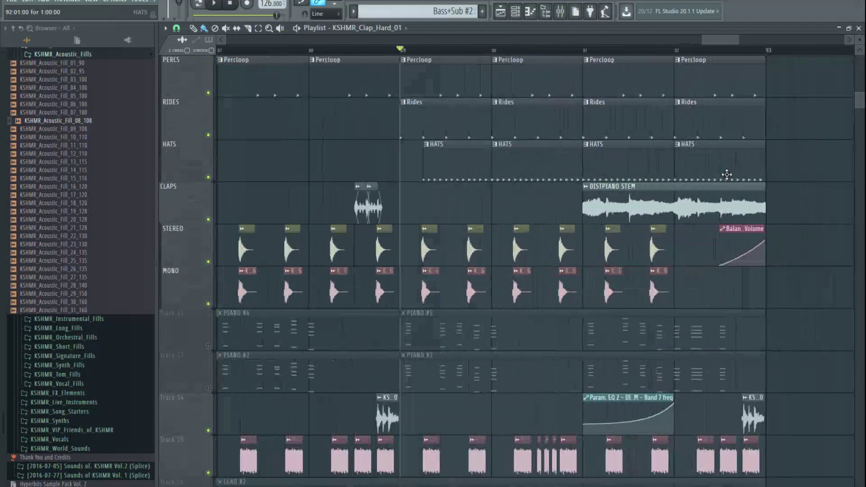
# Step: Select the Rides pattern and inspect the KSHMR_Ride_08 channel pitch automation on track 21
pyautogui.click(531, 126)
pyautogui.scroll(-12, 543, 224)
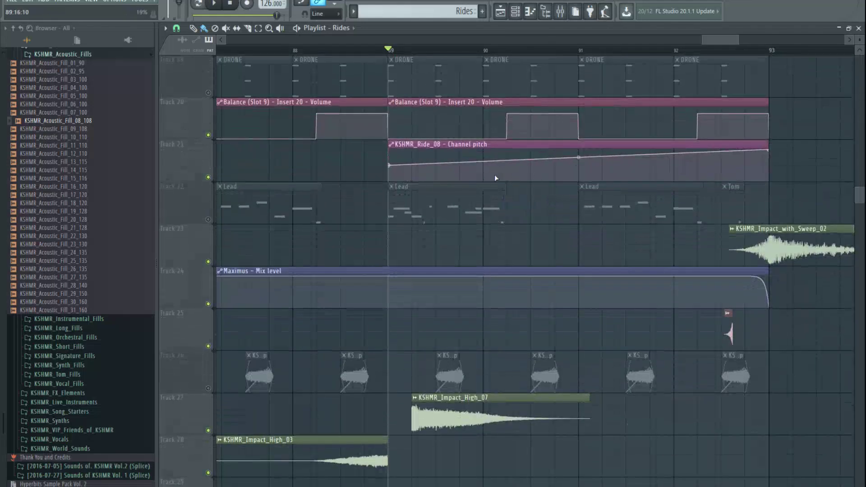
pyautogui.scroll(7, 498, 205)
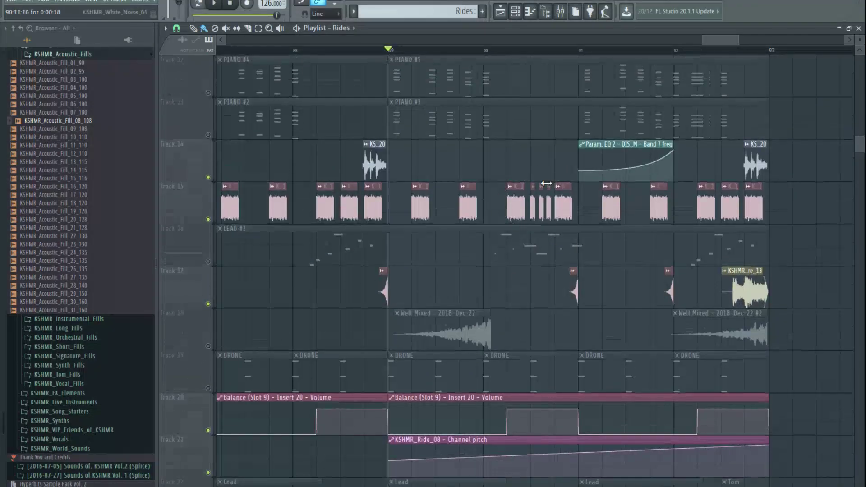
pyautogui.scroll(4, 546, 182)
# Step: Play the drums from bar 89 to hear the rides and hats, and stop playback
pyautogui.press('space')
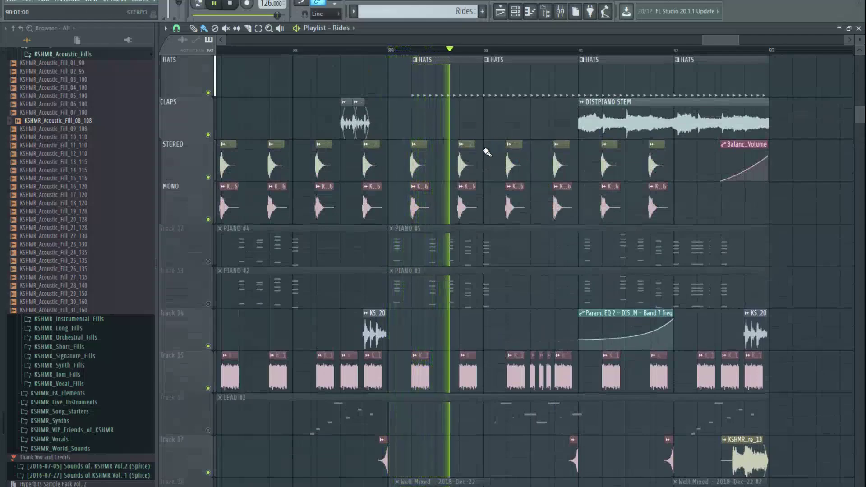
pyautogui.scroll(4, 489, 150)
pyautogui.scroll(-10, 491, 203)
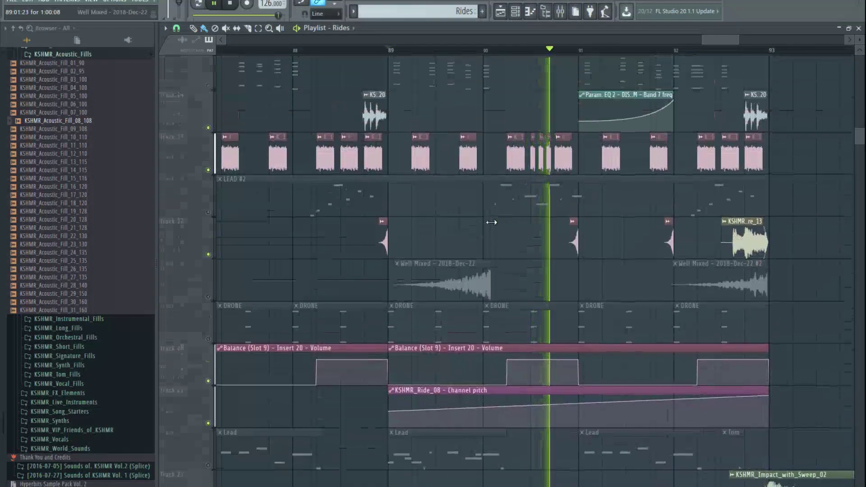
pyautogui.scroll(4, 496, 225)
pyautogui.scroll(4, 526, 196)
pyautogui.scroll(-4, 268, 193)
pyautogui.press('space')
pyautogui.press('space')
# Step: Solo the RIDES track with the ride pitch automation on track 21, play from bar 89 and stop
pyautogui.scroll(6, 550, 189)
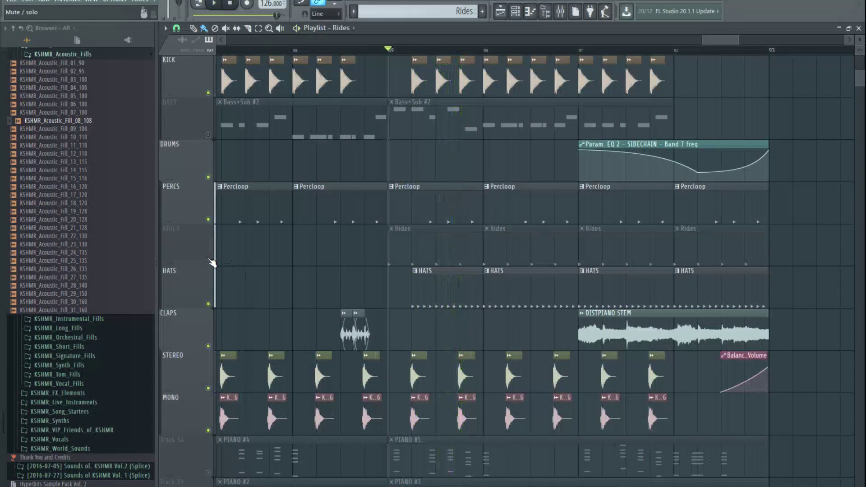
pyautogui.rightClick(210, 262)
pyautogui.scroll(-10, 429, 218)
pyautogui.scroll(8, 332, 207)
pyautogui.scroll(1, 186, 207)
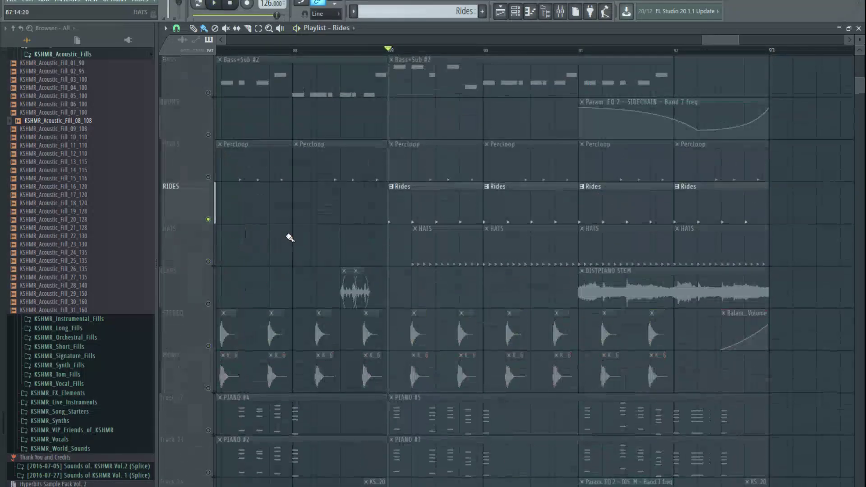
pyautogui.scroll(-17, 290, 238)
pyautogui.press('space')
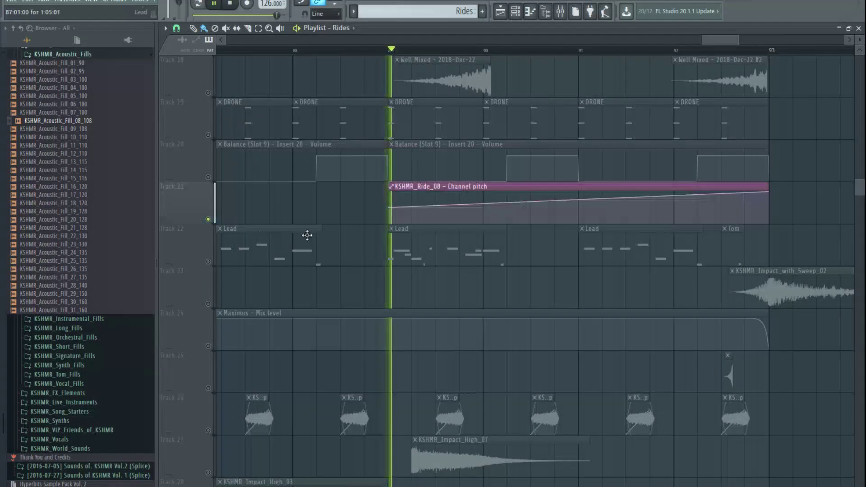
pyautogui.scroll(9, 315, 239)
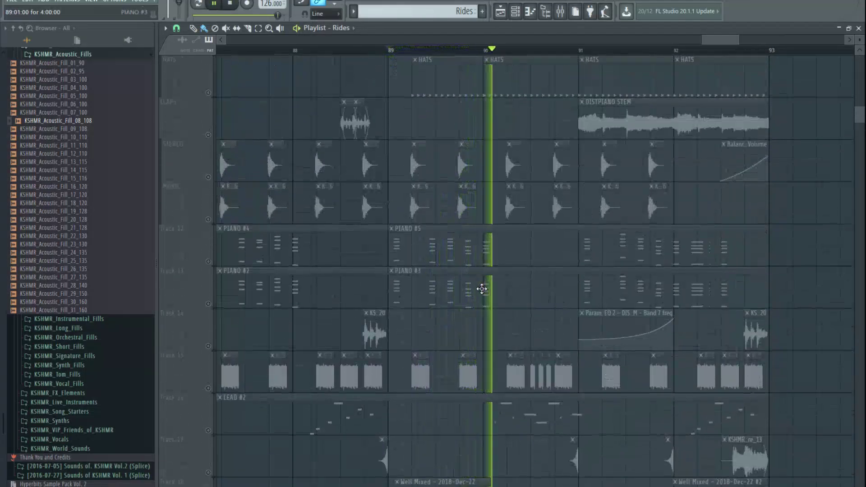
pyautogui.scroll(-3, 478, 290)
pyautogui.press('space')
# Step: Solo the STEREO and MONO claps with the white noise on track 15, and play them from bar 85
pyautogui.scroll(1, 266, 360)
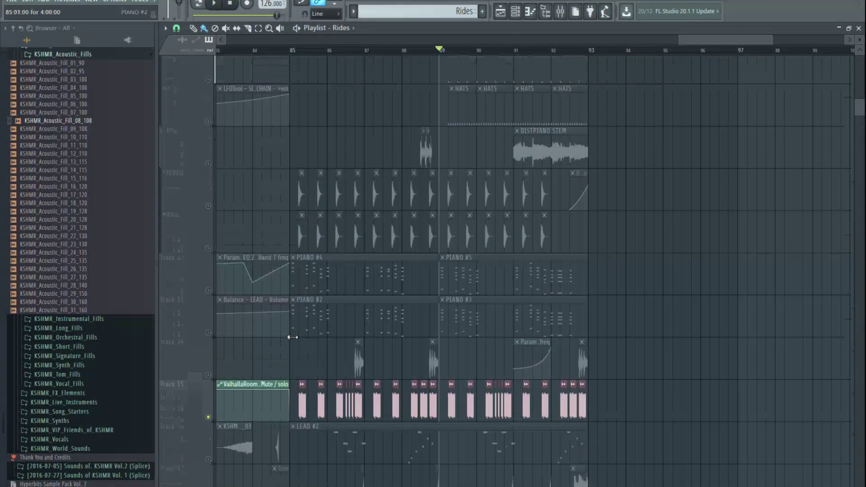
pyautogui.click(292, 50)
pyautogui.scroll(3, 253, 352)
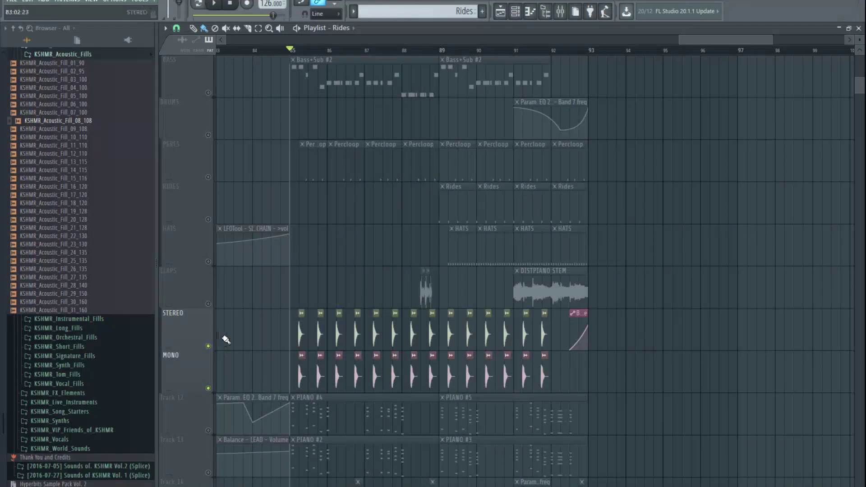
pyautogui.scroll(-7, 271, 330)
pyautogui.press('space')
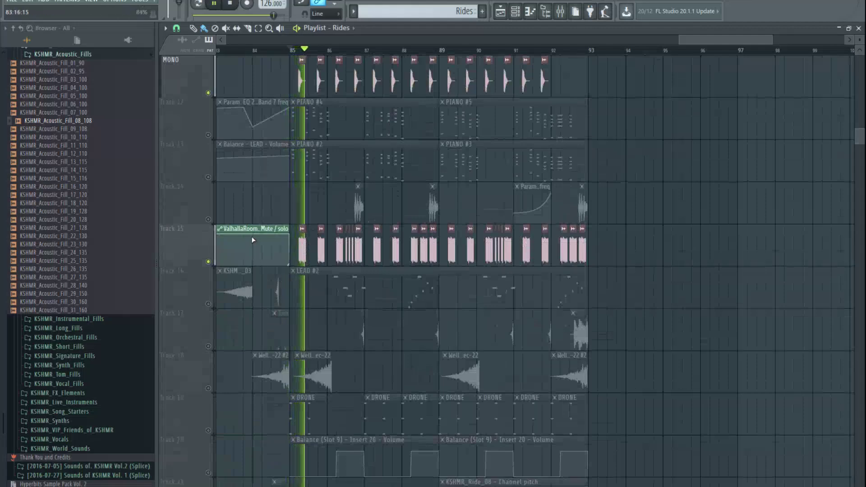
pyautogui.scroll(4, 312, 223)
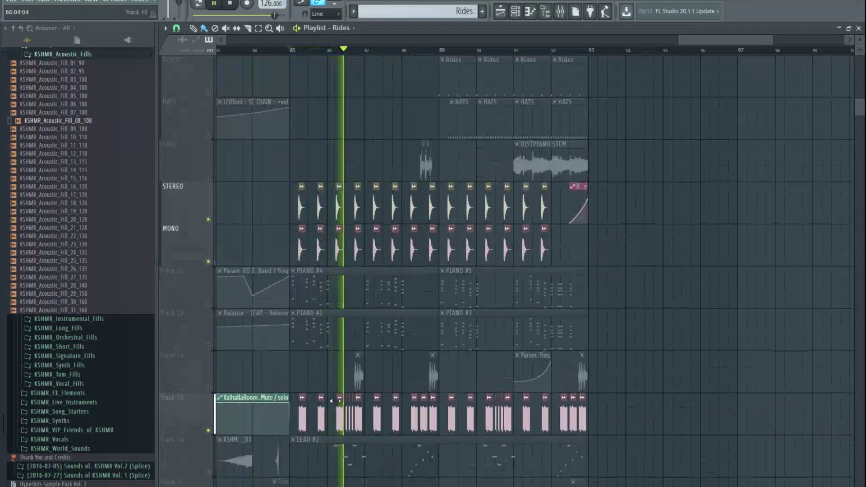
pyautogui.scroll(8, 374, 411)
# Step: Examine the chopped KSHMR_White_Noise_01 clips on track 15 before bar 87 and view the playlist snap options without changing them
pyautogui.scroll(5, 368, 415)
pyautogui.scroll(-6, 366, 401)
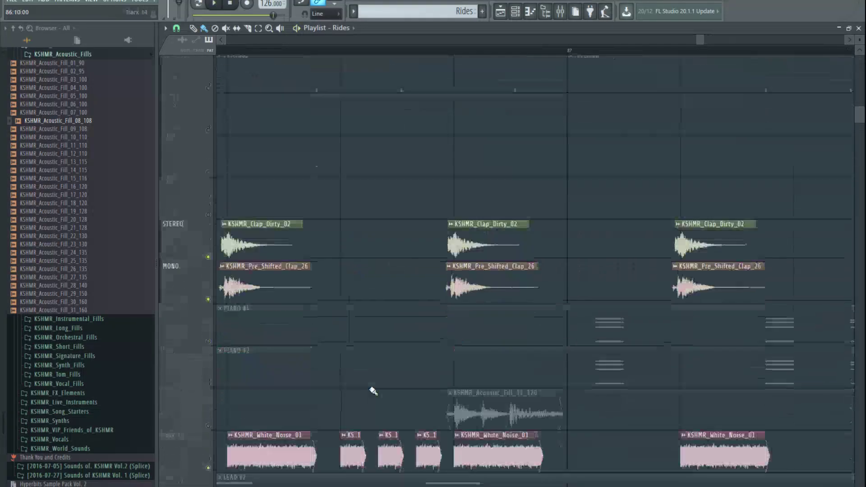
pyautogui.scroll(4, 372, 370)
pyautogui.scroll(-3, 402, 365)
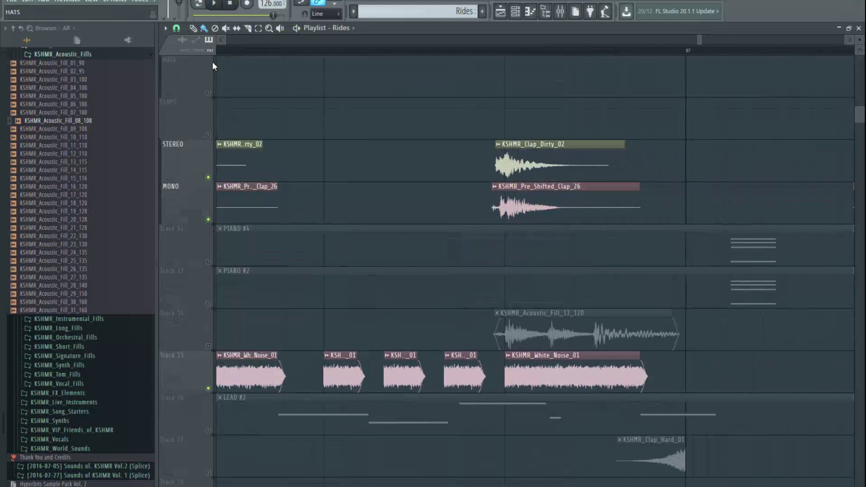
pyautogui.click(176, 29)
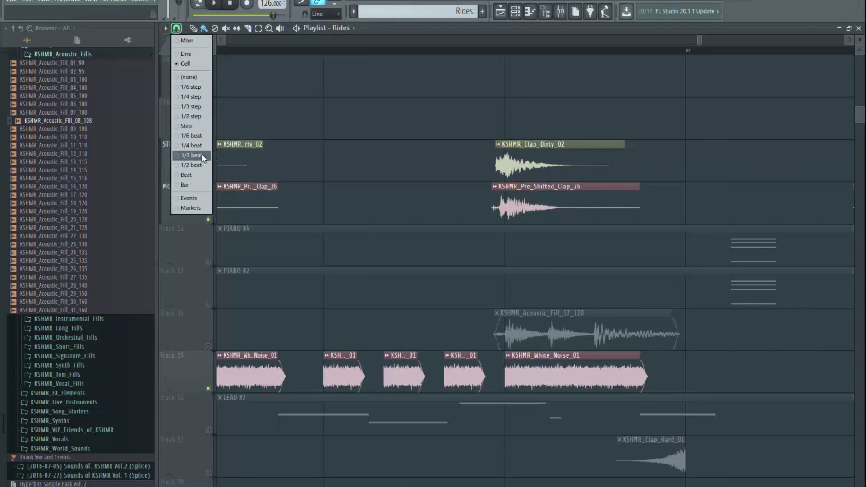
pyautogui.click(385, 47)
# Step: Play the soloed claps and white noise from bar 85 and open the mixer
pyautogui.scroll(-5, 429, 303)
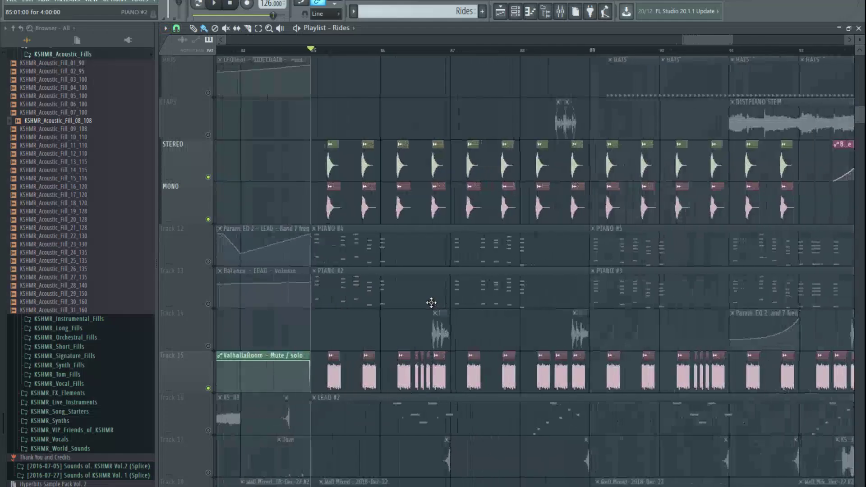
pyautogui.press('space')
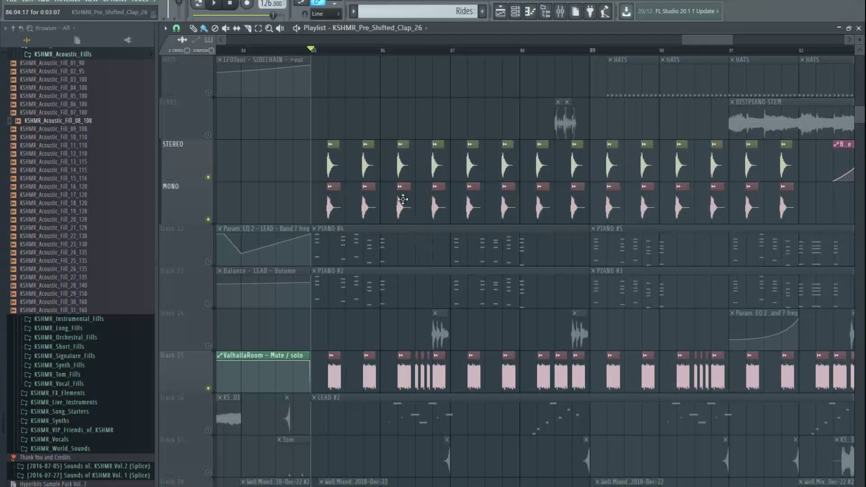
pyautogui.click(560, 11)
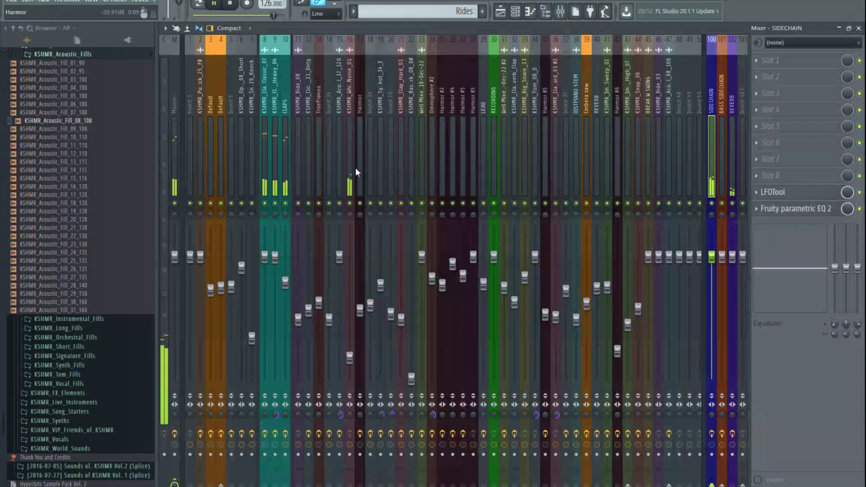
# Step: Inspect the effect slots of the two clap inserts 8 and 9, the CLAPS bus and the REVERB insert
pyautogui.click(286, 192)
pyautogui.click(267, 175)
pyautogui.click(275, 173)
pyautogui.click(267, 170)
pyautogui.click(270, 169)
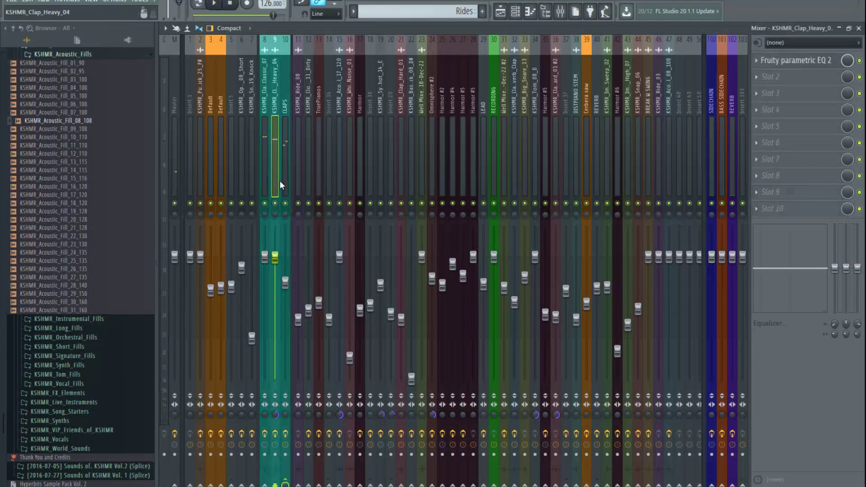
pyautogui.click(265, 178)
pyautogui.click(285, 181)
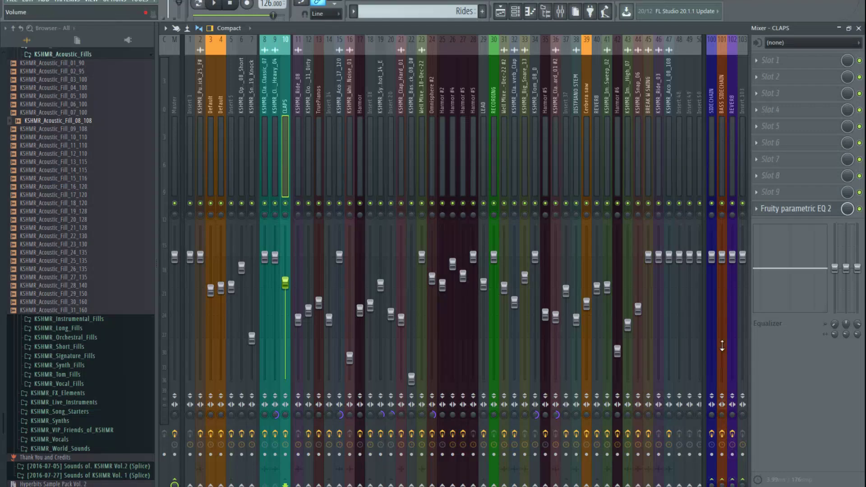
pyautogui.click(728, 185)
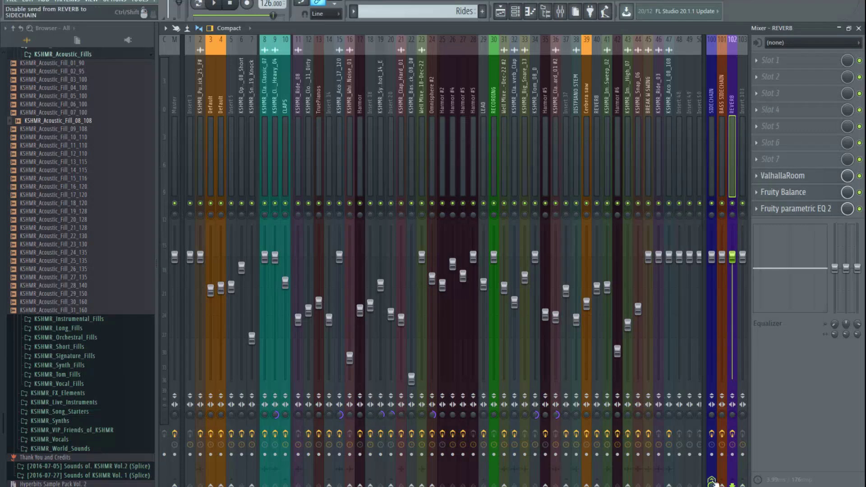
# Step: Inspect the ValhallaRoom and Fruity Balance settings on the REVERB insert, then close the mixer
pyautogui.click(796, 181)
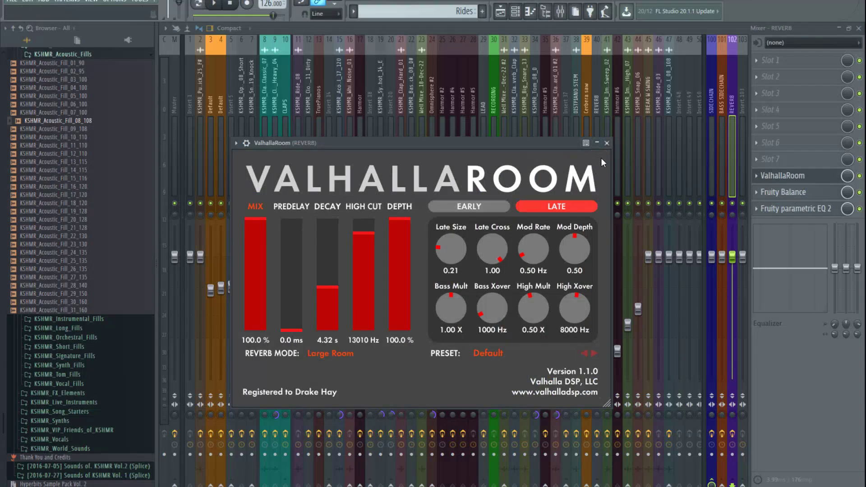
pyautogui.click(607, 143)
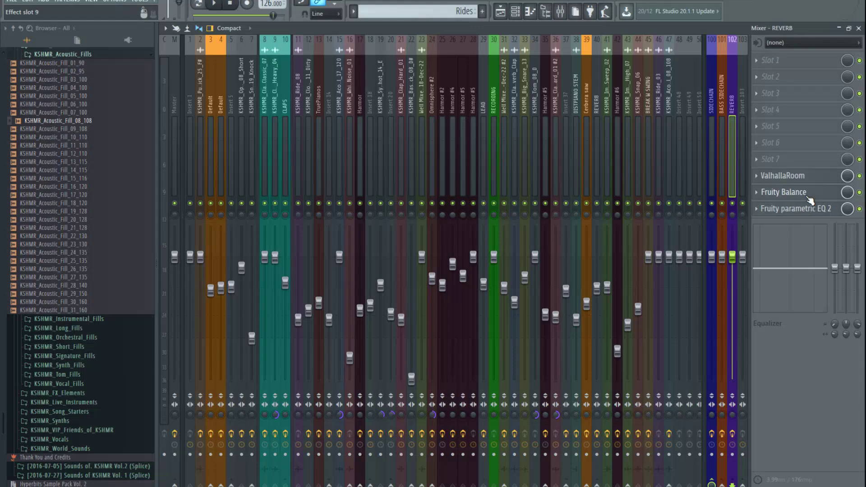
pyautogui.click(808, 196)
pyautogui.click(422, 156)
pyautogui.click(858, 28)
# Step: Solo the KICK+BASS track and re-enable the KICK, BASS and piano tracks 12 and 13 alongside it
pyautogui.scroll(3, 576, 276)
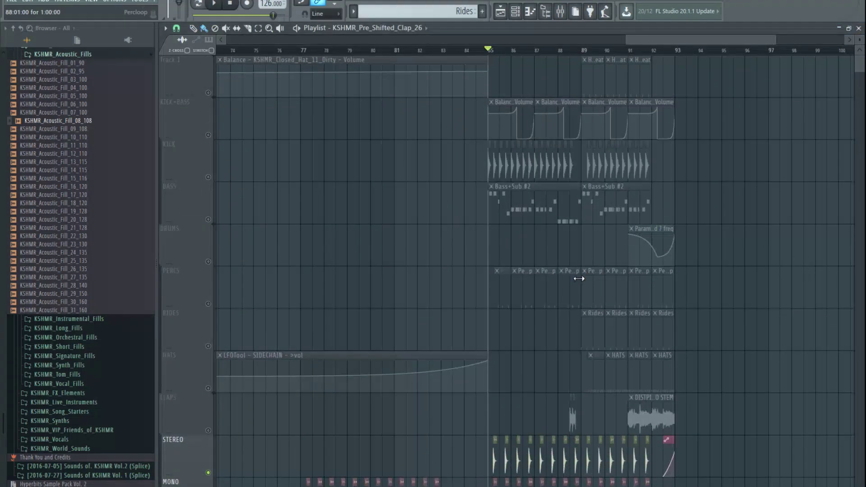
pyautogui.scroll(4, 532, 203)
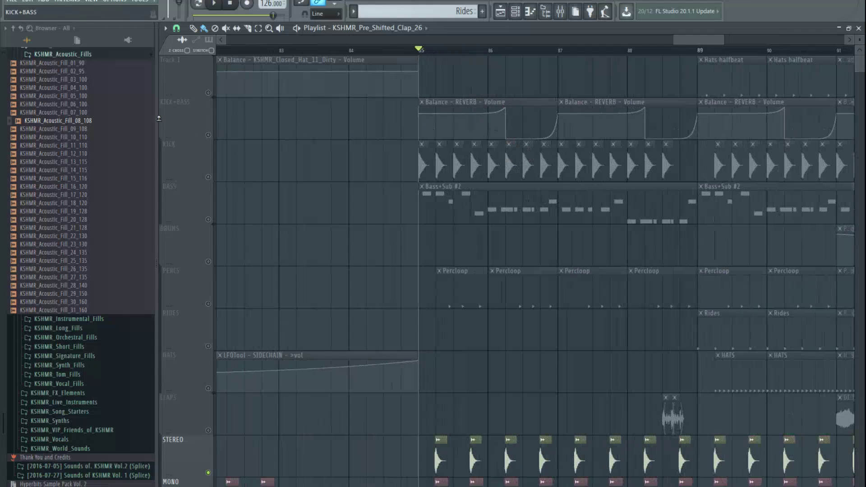
pyautogui.rightClick(208, 136)
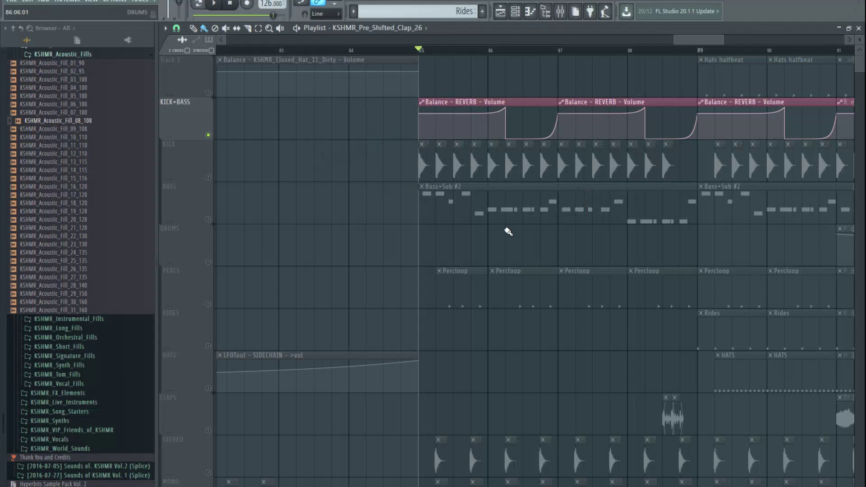
pyautogui.click(208, 177)
pyautogui.click(208, 219)
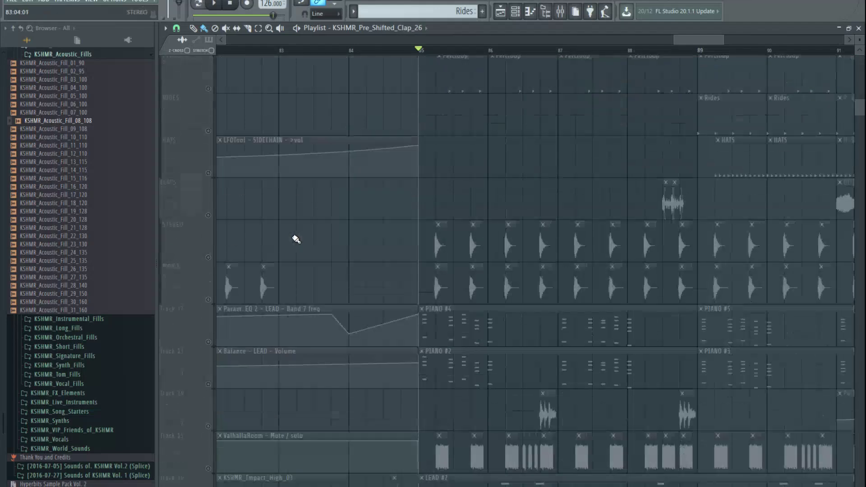
pyautogui.scroll(-4, 296, 239)
pyautogui.click(208, 304)
pyautogui.click(208, 346)
# Step: Play the soloed kick, bass and piano layers from bar 85 and stop playback
pyautogui.press('space')
pyautogui.scroll(4, 551, 300)
pyautogui.keyDown('ctrl'); pyautogui.scroll(2, 576, 314); pyautogui.keyUp('ctrl')
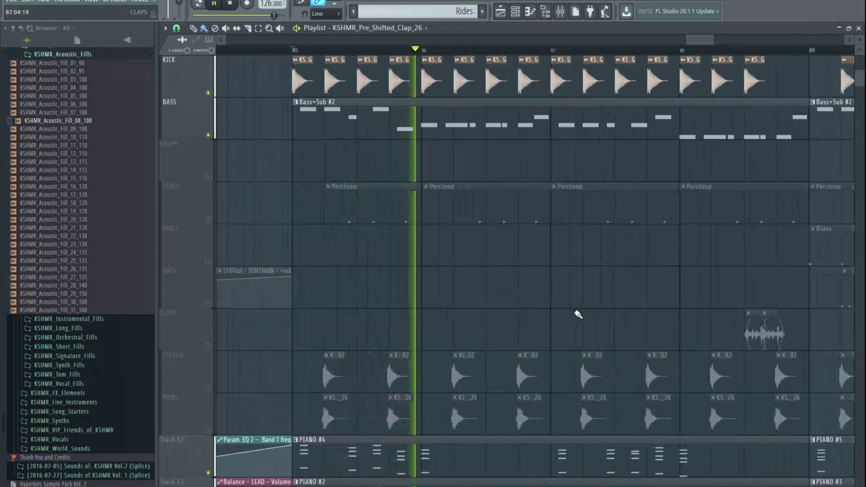
pyautogui.scroll(-2, 476, 290)
pyautogui.scroll(-10, 469, 262)
pyautogui.press('space')
# Step: Enable the Maximus - Mix level automation on track 24 and briefly play the drop from bar 85
pyautogui.scroll(1, 460, 243)
pyautogui.scroll(-5, 358, 319)
pyautogui.keyDown('ctrl'); pyautogui.scroll(-4, 329, 300); pyautogui.keyUp('ctrl')
pyautogui.scroll(6, 329, 284)
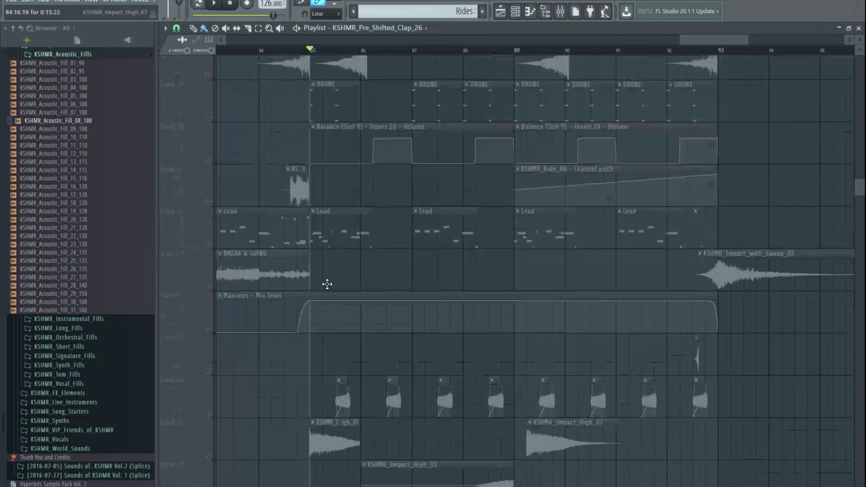
pyautogui.press('space')
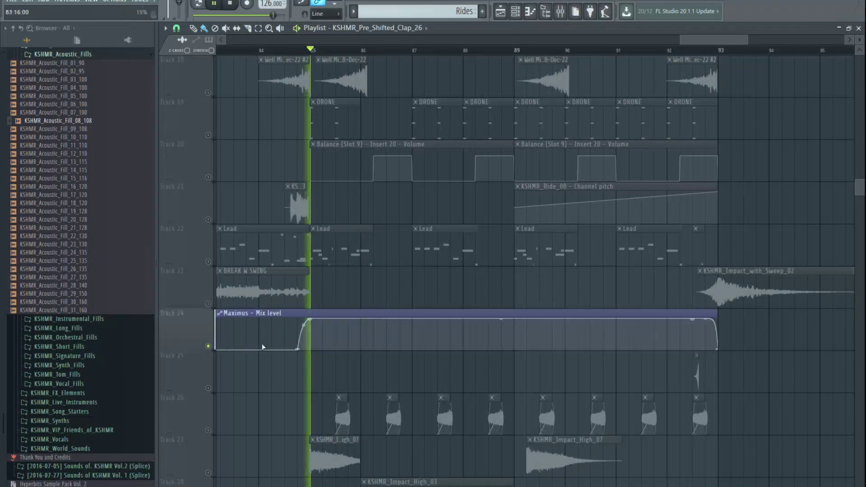
pyautogui.scroll(5, 298, 342)
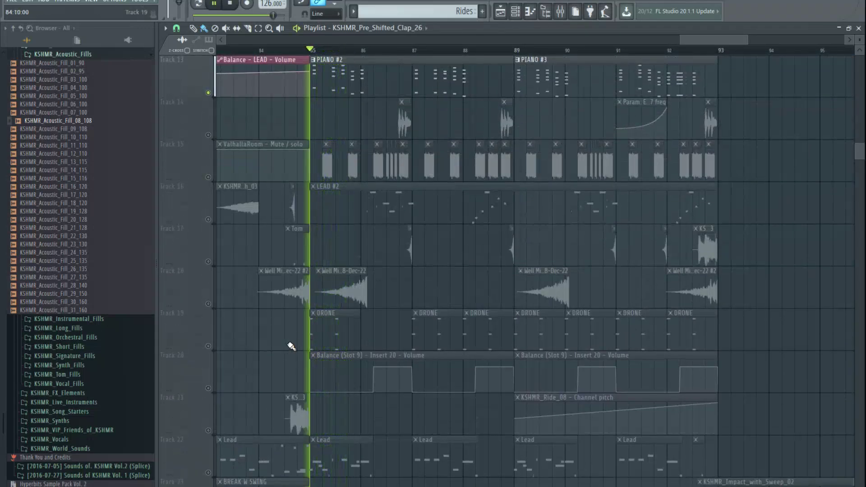
pyautogui.press('space')
# Step: Enable the HATS track with its LFOTool - SIDECHAIN automation and play the active layers from bar 85
pyautogui.scroll(5, 293, 325)
pyautogui.scroll(6, 253, 352)
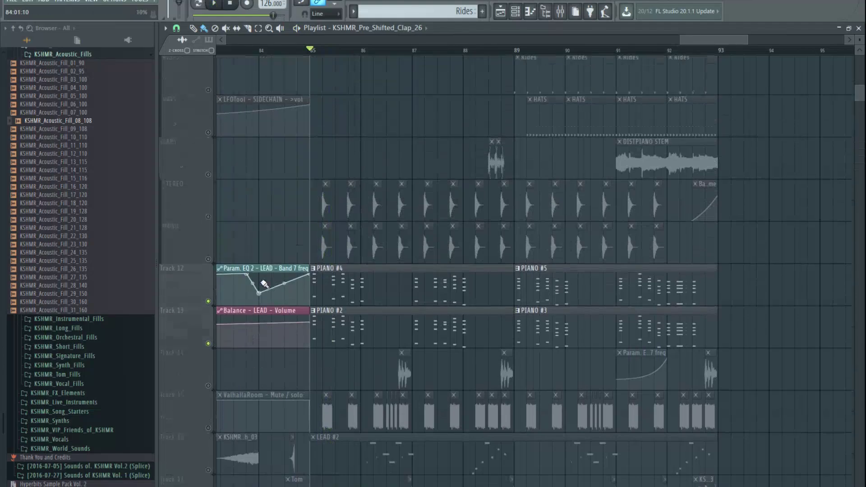
pyautogui.keyDown('ctrl'); pyautogui.scroll(-4, 290, 311); pyautogui.keyUp('ctrl')
pyautogui.click(209, 346)
pyautogui.press('space')
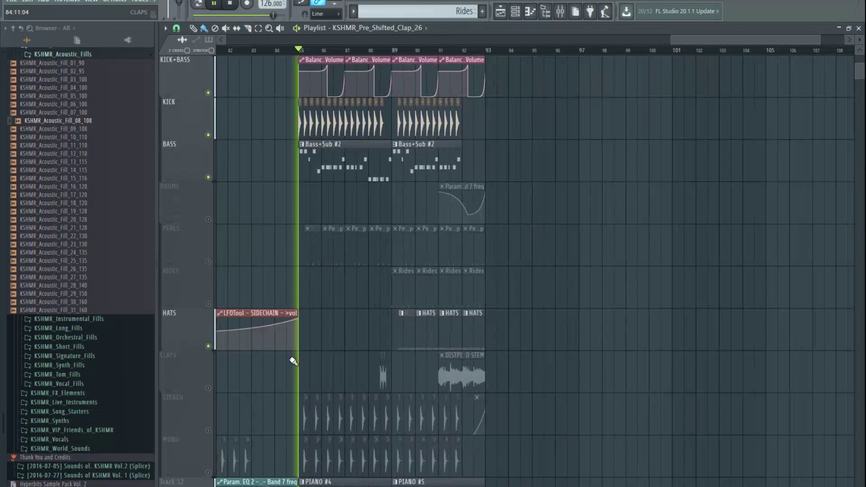
pyautogui.keyDown('ctrl'); pyautogui.scroll(7, 315, 325); pyautogui.keyUp('ctrl')
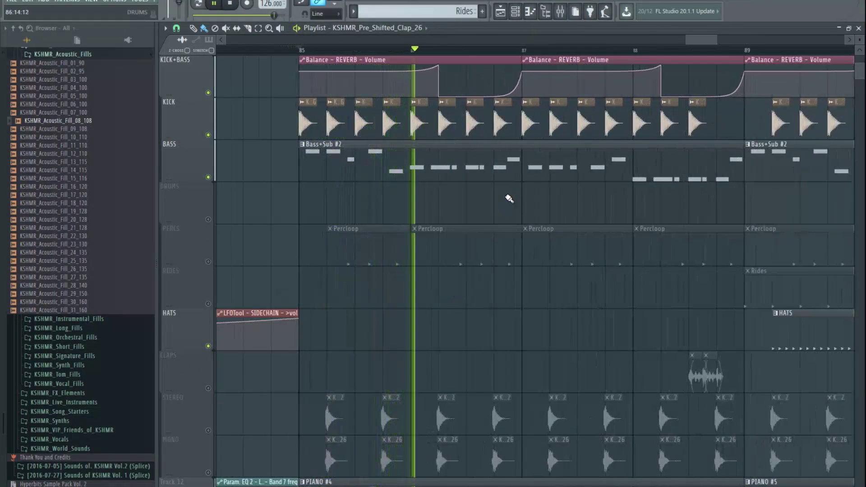
pyautogui.press('space')
# Step: Examine the Balance - REVERB - Volume automation curve on the KICK+BASS track against the kick and piano clips around bar 86
pyautogui.keyDown('ctrl'); pyautogui.scroll(3, 417, 104); pyautogui.keyUp('ctrl')
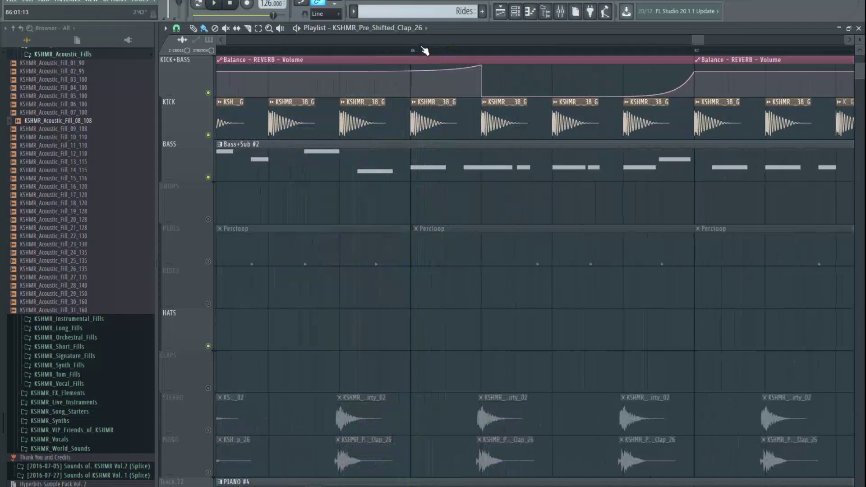
pyautogui.keyDown('ctrl'); pyautogui.scroll(-4, 426, 52); pyautogui.keyUp('ctrl')
pyautogui.scroll(1, 451, 181)
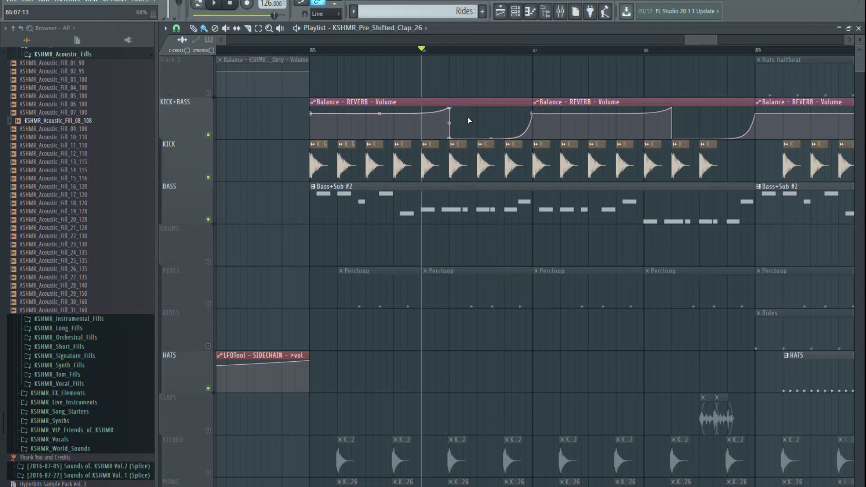
pyautogui.scroll(3, 466, 120)
pyautogui.scroll(1, 446, 134)
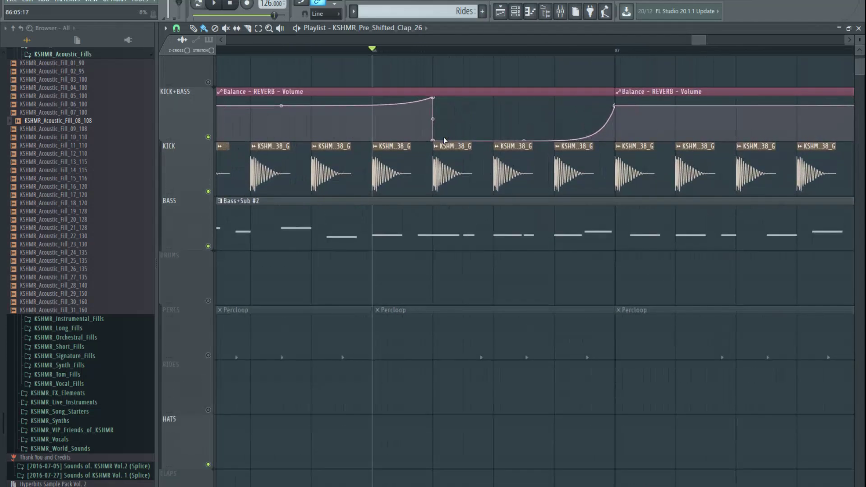
pyautogui.scroll(-3, 445, 139)
pyautogui.scroll(-2, 446, 134)
pyautogui.scroll(2, 445, 137)
pyautogui.scroll(-3, 437, 142)
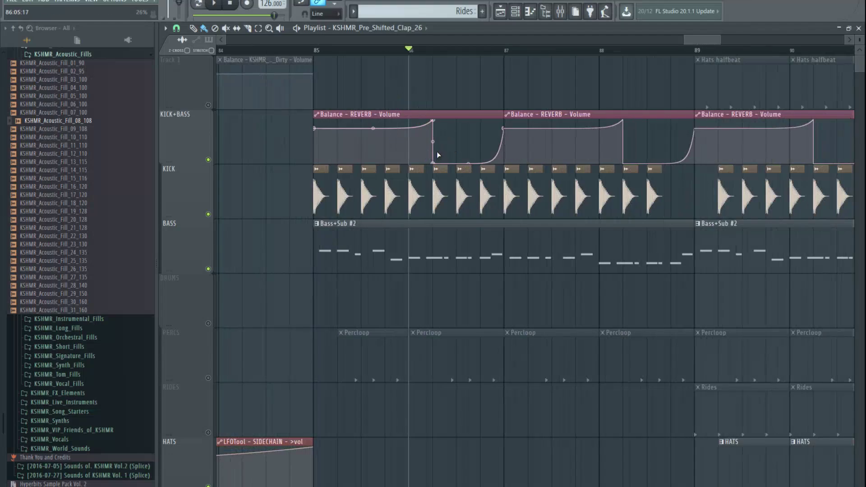
pyautogui.scroll(-5, 440, 226)
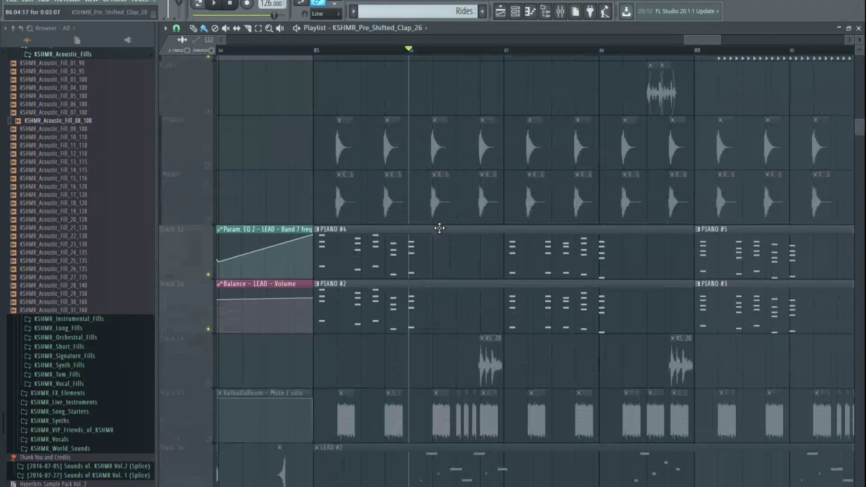
# Step: Play from bar 86 with LEAD #2 on track 16 enabled, then stop and mute that track again
pyautogui.press('space')
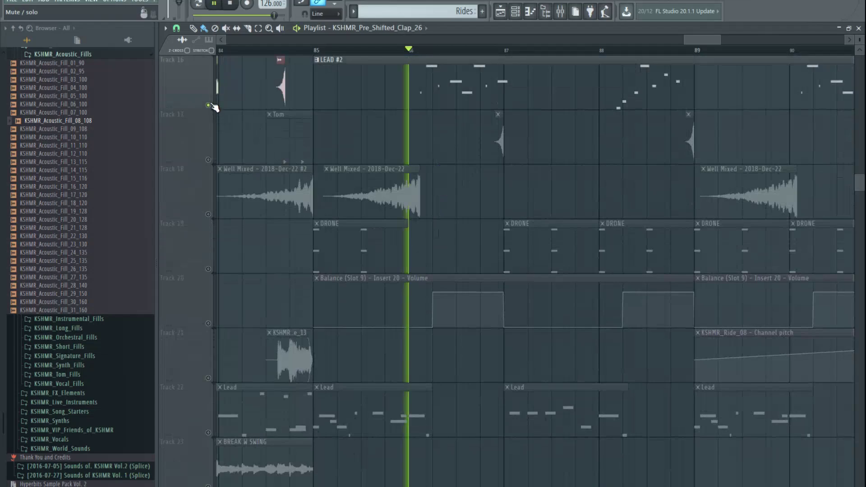
pyautogui.scroll(5, 497, 216)
pyautogui.press('space')
pyautogui.click(208, 378)
# Step: Review the reverb volume dips over the kick and bass between bars 86 and 89 and play them briefly
pyautogui.scroll(6, 451, 261)
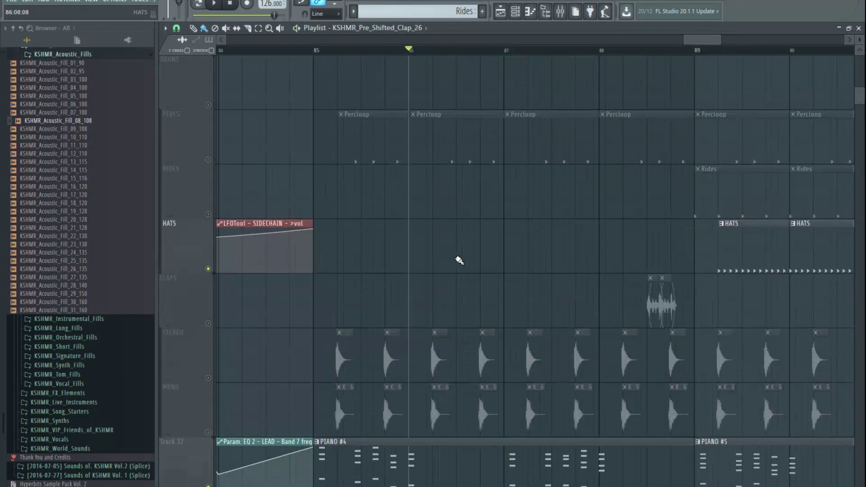
pyautogui.scroll(4, 514, 266)
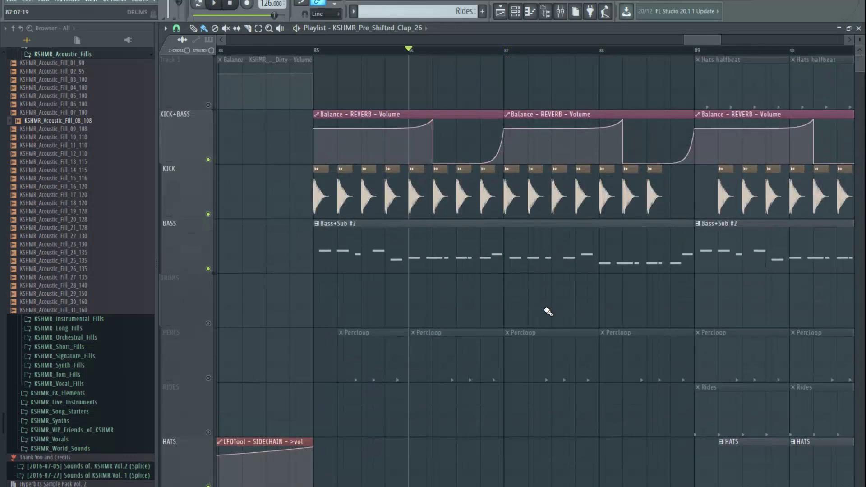
pyautogui.scroll(3, 492, 287)
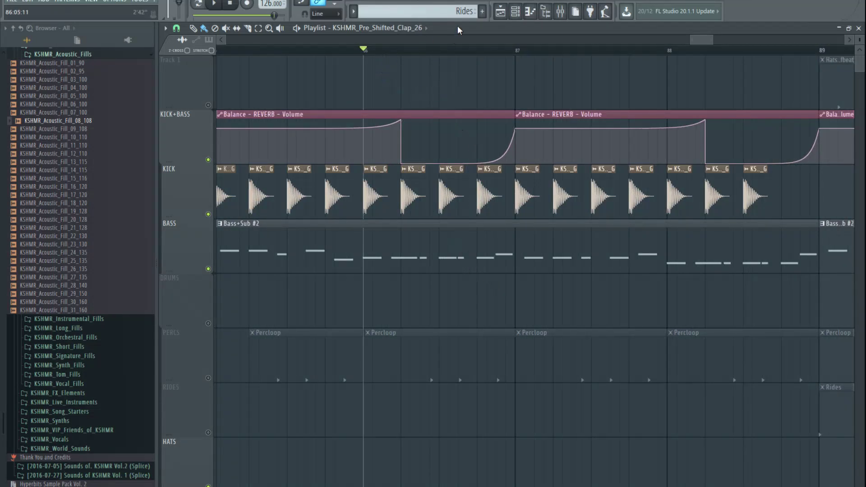
pyautogui.scroll(-5, 519, 136)
pyautogui.press('space')
pyautogui.press('space')
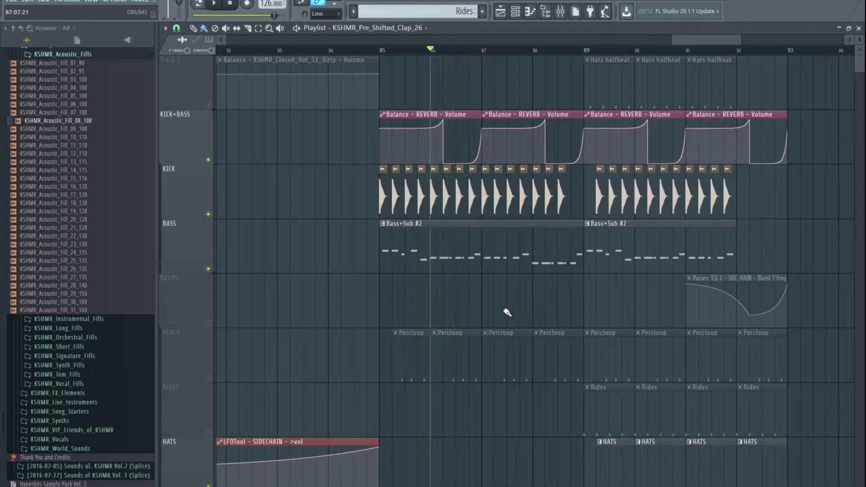
# Step: Enable the acoustic fill clips on track 14 and play them with the active layers from bar 86
pyautogui.scroll(4, 507, 312)
pyautogui.scroll(-8, 415, 222)
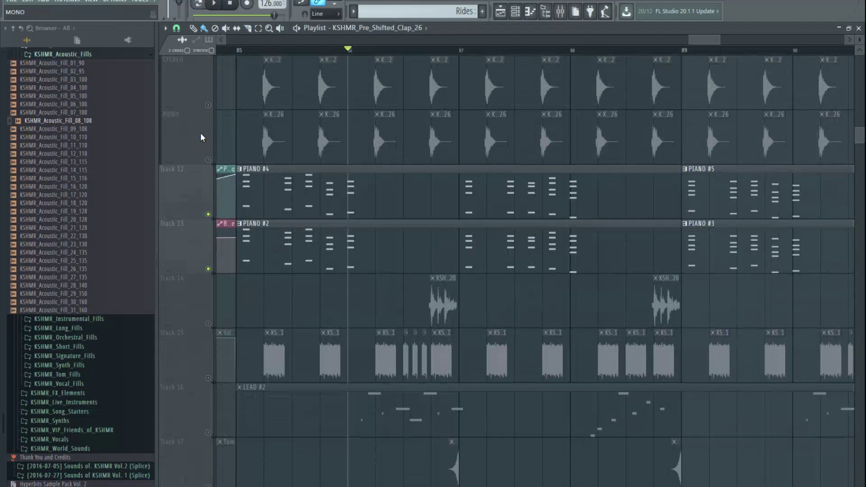
pyautogui.scroll(-6, 271, 203)
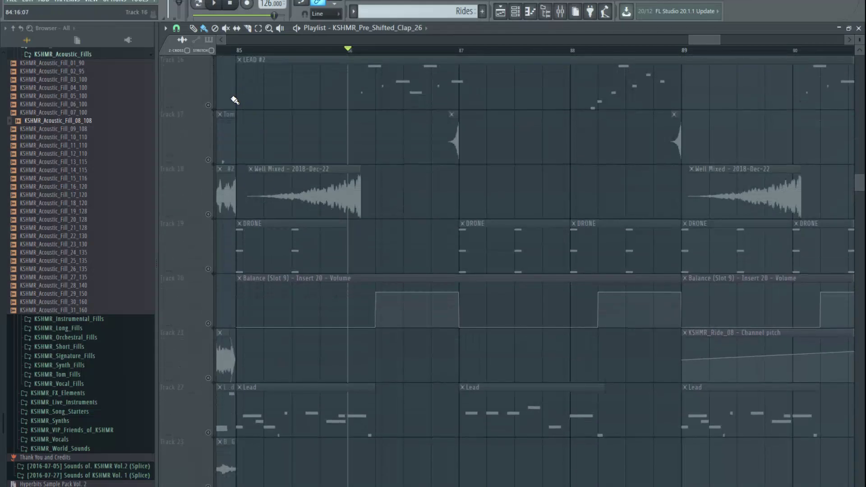
pyautogui.scroll(3, 230, 135)
pyautogui.press('space')
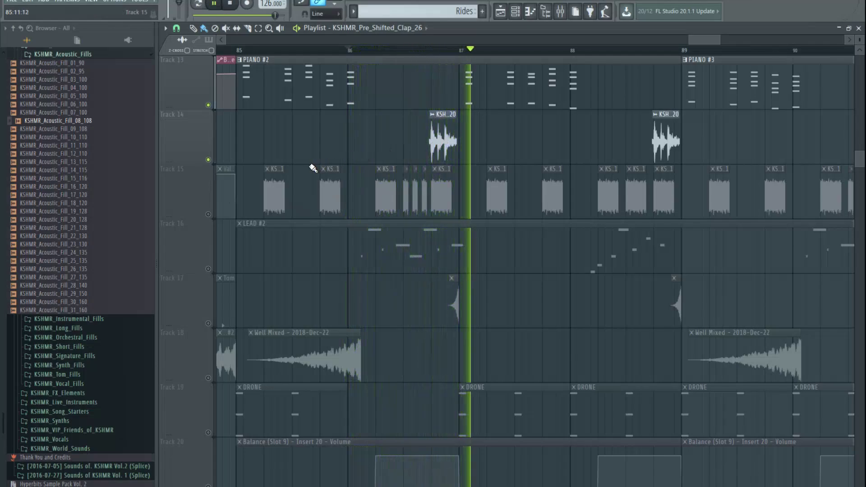
pyautogui.scroll(-6, 396, 170)
pyautogui.press('space')
# Step: Enable the MONO clap track and examine the alignment of the KSHMR_Acoustic_Fill_17_120 clip with the clap before bar 87
pyautogui.scroll(5, 406, 163)
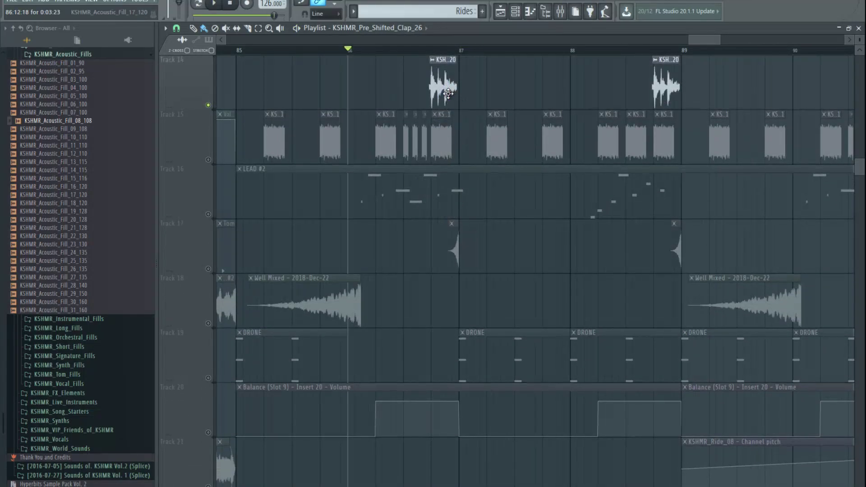
pyautogui.scroll(4, 448, 94)
pyautogui.scroll(3, 434, 227)
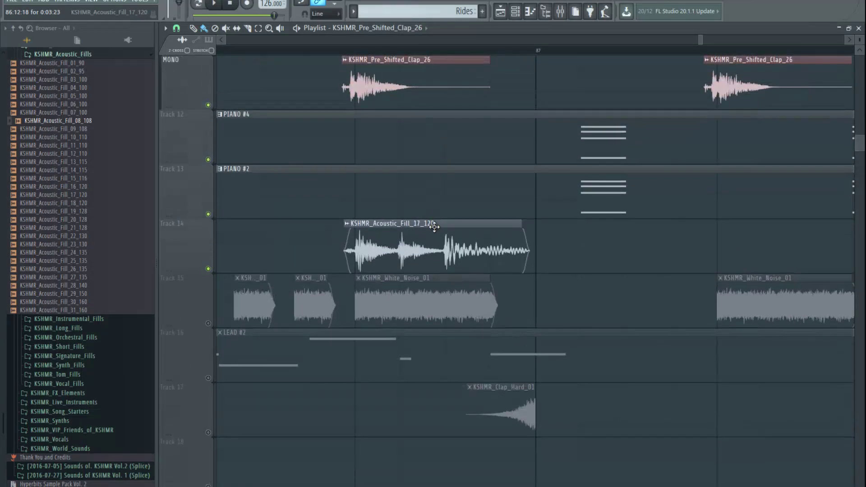
pyautogui.scroll(2, 434, 227)
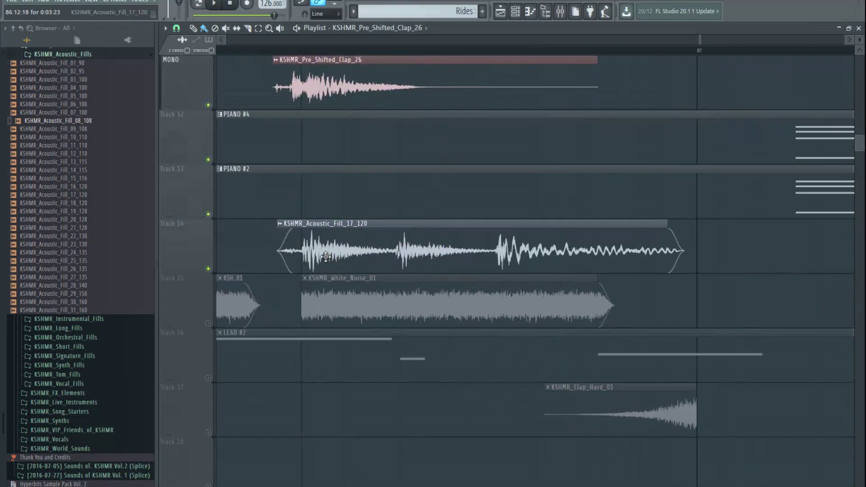
pyautogui.scroll(-3, 402, 268)
pyautogui.scroll(-5, 384, 235)
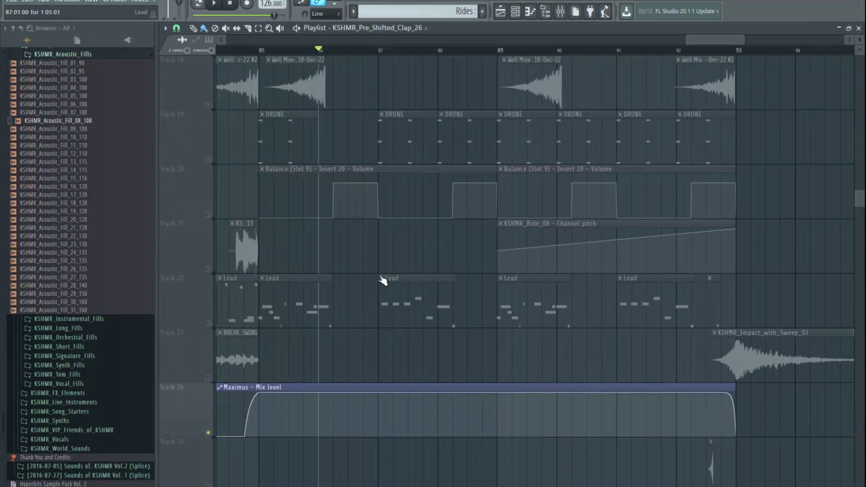
# Step: Enable the Lead pattern on track 22 and play it from bar 85
pyautogui.click(209, 323)
pyautogui.click(264, 51)
pyautogui.press('space')
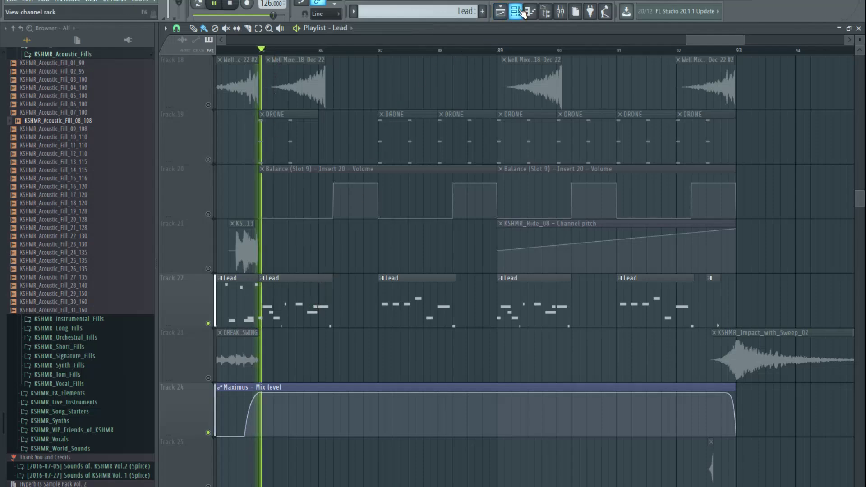
# Step: Show the channel rack for the Lead pattern, play it in pattern mode, and view Layer #2 with its Harmor channels
pyautogui.click(530, 11)
pyautogui.click(202, 6)
pyautogui.scroll(-3, 465, 336)
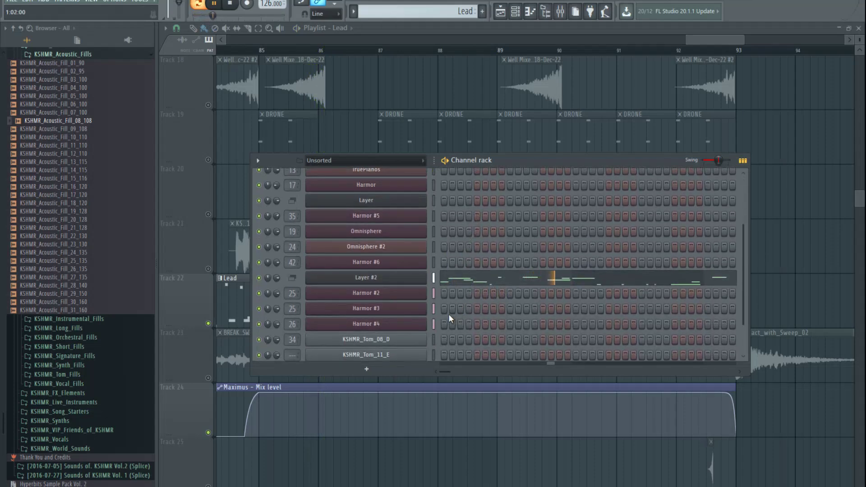
pyautogui.press('space')
# Step: Select the Harmor #2 channel of the lead layer and audition it with single notes
pyautogui.click(434, 294)
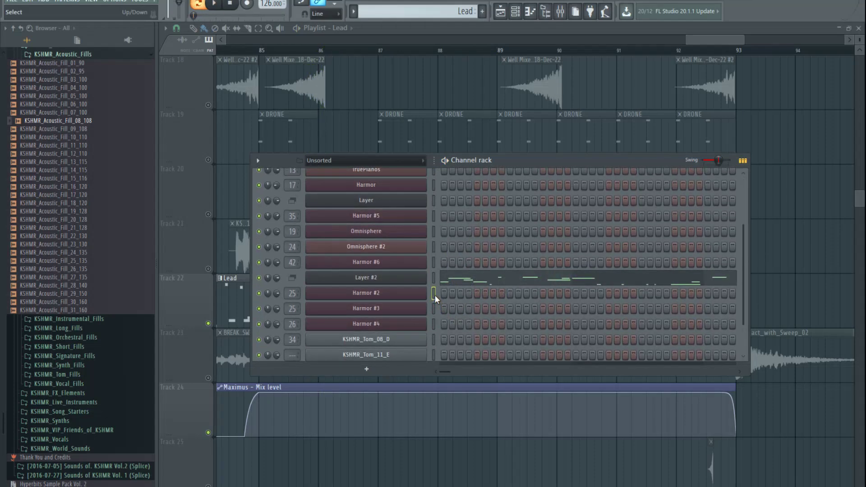
pyautogui.press('z')
pyautogui.press('z')
pyautogui.click(433, 294)
pyautogui.click(432, 294)
# Step: Play the Lead pattern with its Harmor layers and open the mixer
pyautogui.press('space')
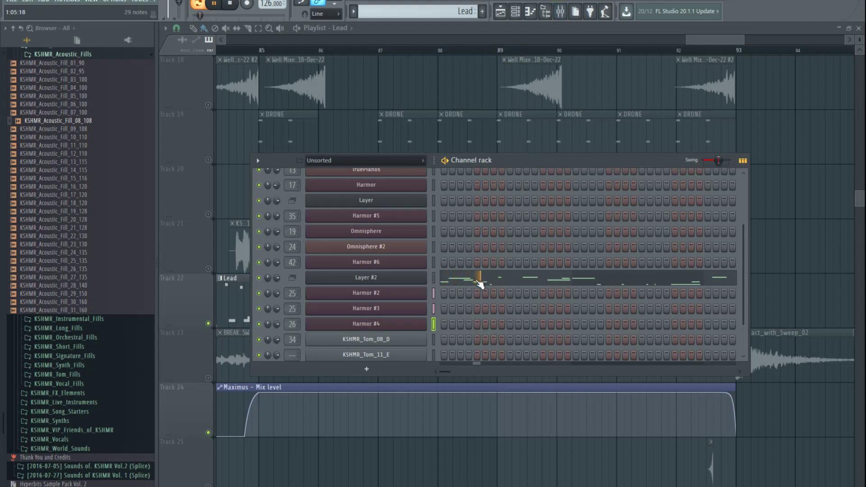
pyautogui.click(560, 11)
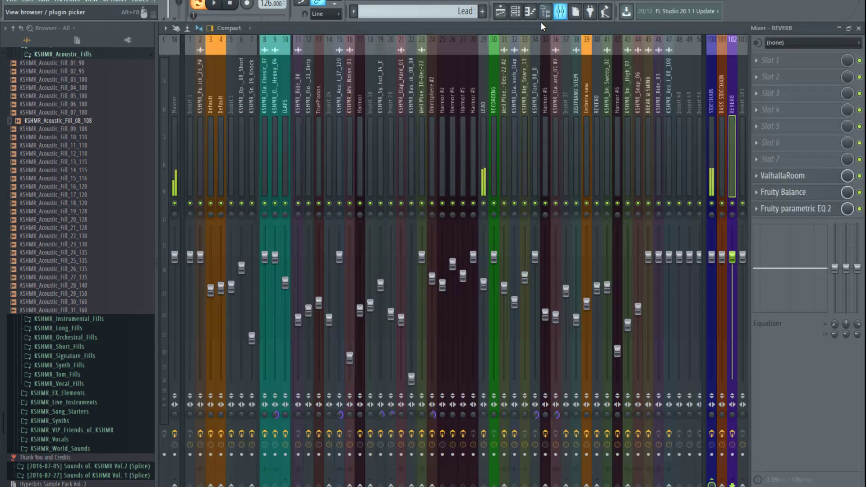
# Step: Stop playback, select the LEAD mixer track, and return to the channel rack
pyautogui.press('space')
pyautogui.click(484, 163)
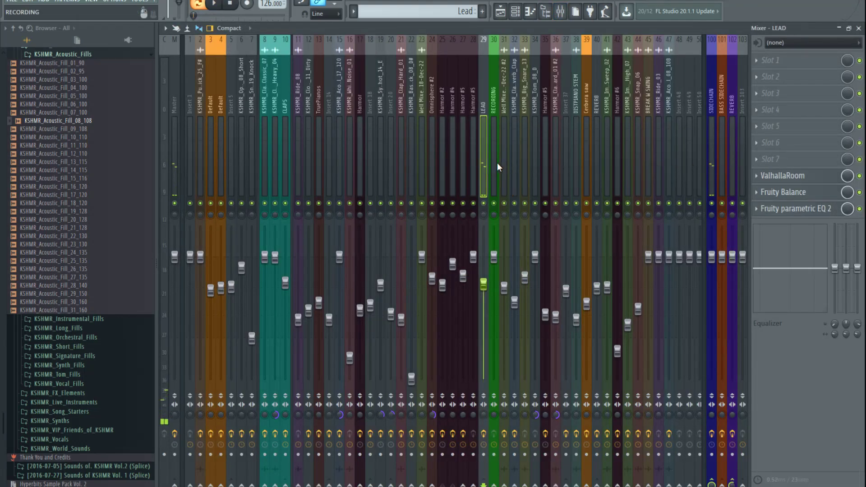
pyautogui.click(858, 28)
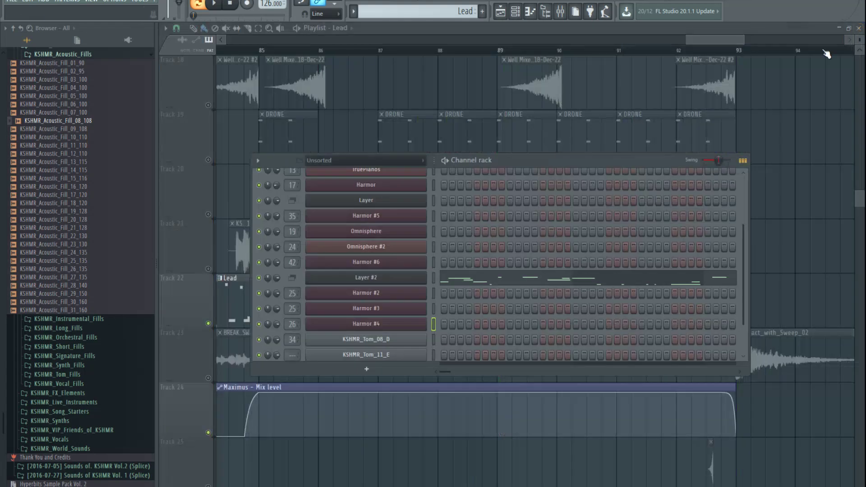
# Step: Play the Lead pattern twice in the channel rack to audition its Harmor layers
pyautogui.press('space')
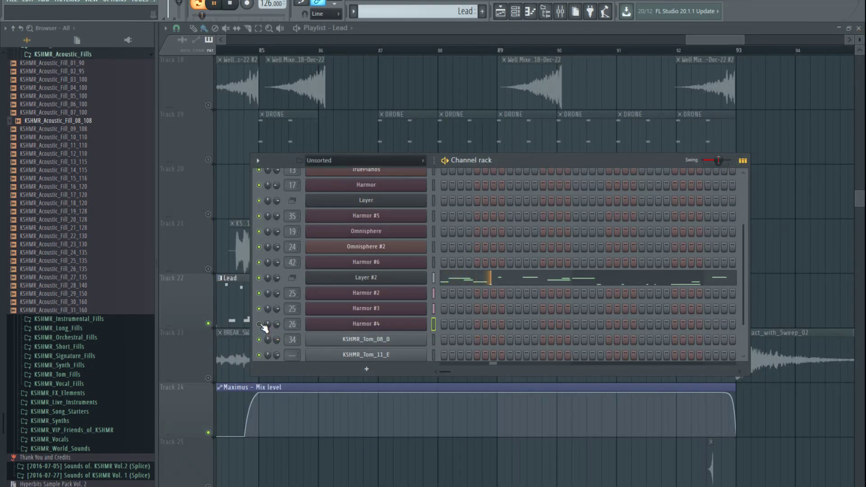
pyautogui.press('space')
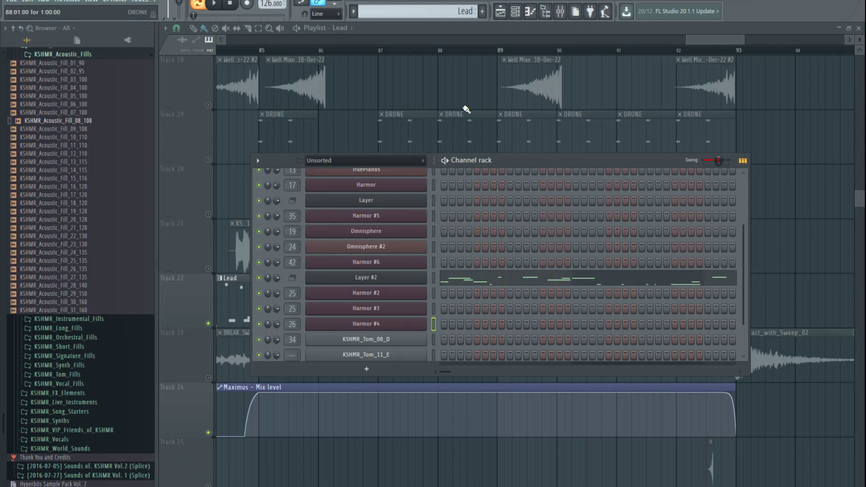
pyautogui.press('space')
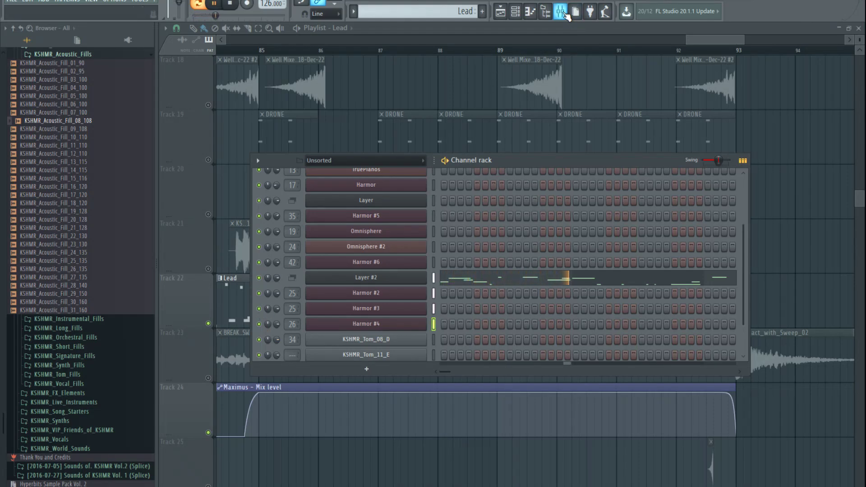
pyautogui.press('space')
# Step: Play the Lead pattern in the mixer and show the Harmor #2 and Harmor #4 tracks with the LEAD bus
pyautogui.click(564, 13)
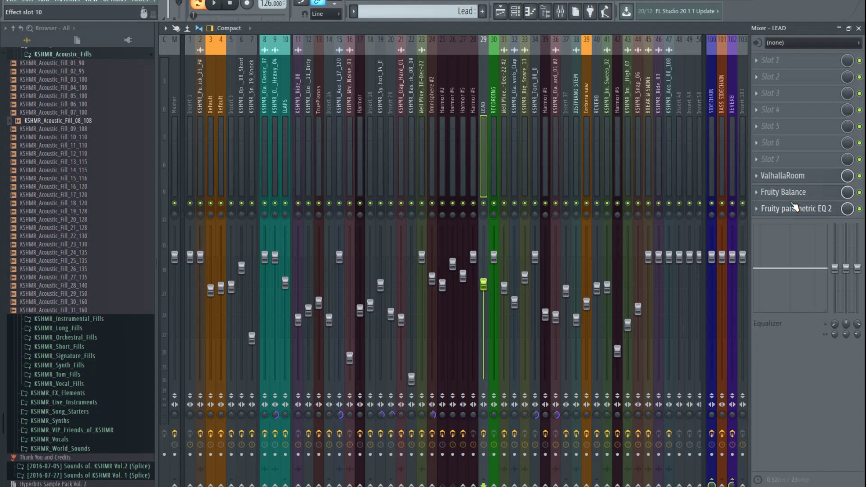
pyautogui.press('space')
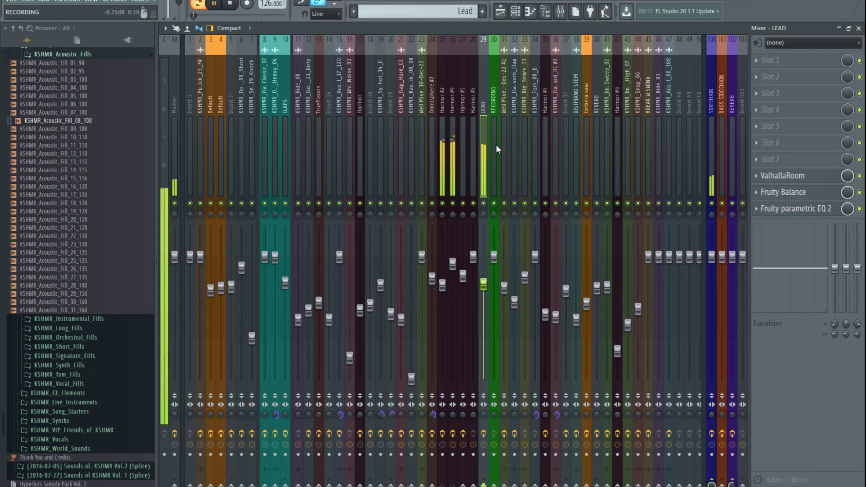
pyautogui.press('space')
pyautogui.click(443, 140)
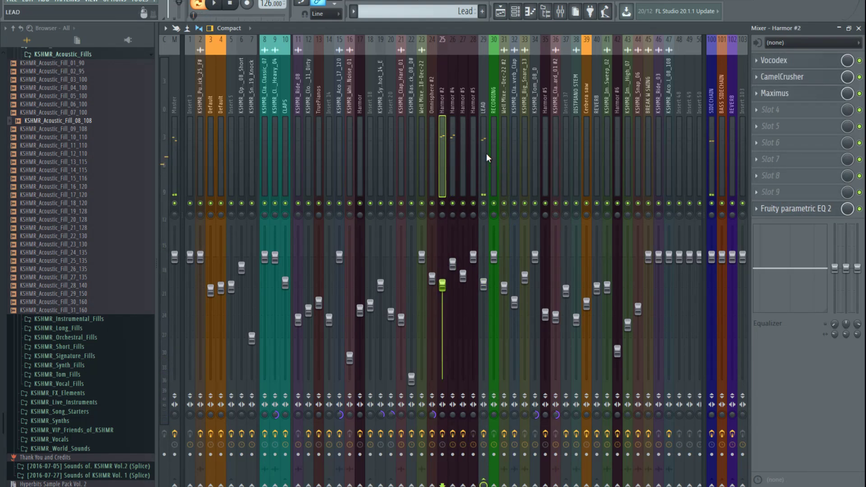
pyautogui.click(486, 158)
pyautogui.press('space')
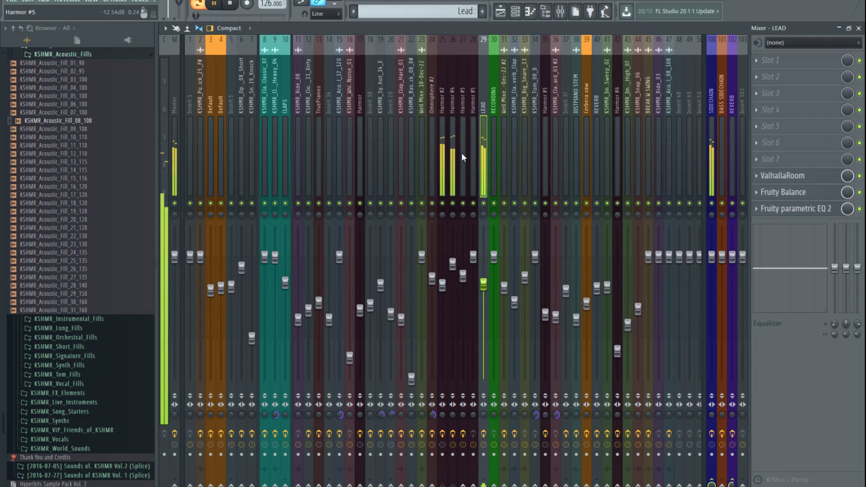
pyautogui.click(454, 154)
pyautogui.click(484, 158)
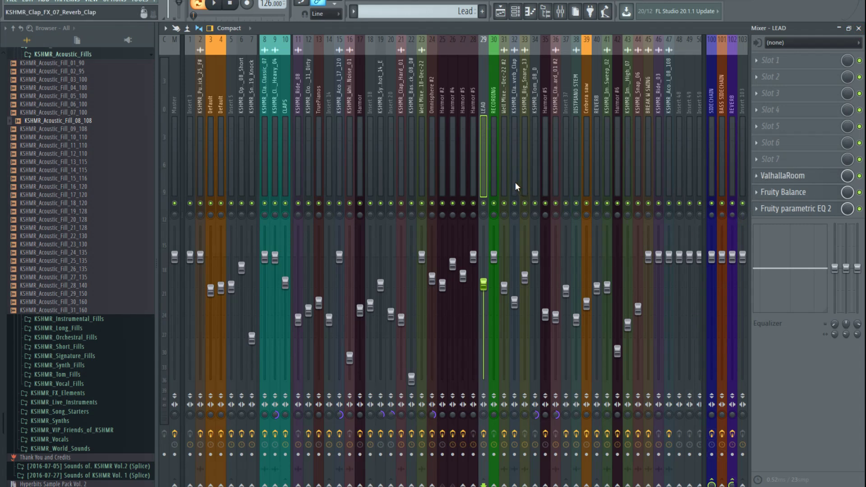
# Step: Review the ValhallaRoom, Fruity Balance and Fruity parametric EQ 2 effects on the LEAD track, then return to the playlist
pyautogui.click(783, 176)
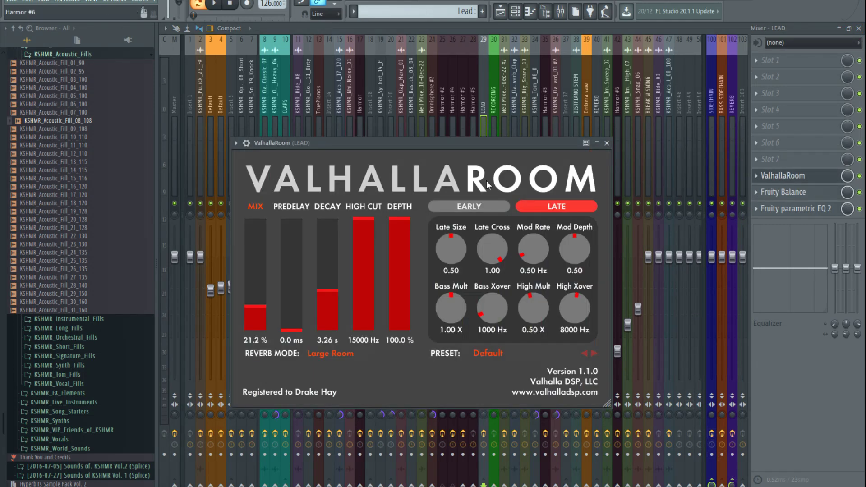
pyautogui.click(608, 144)
pyautogui.click(807, 193)
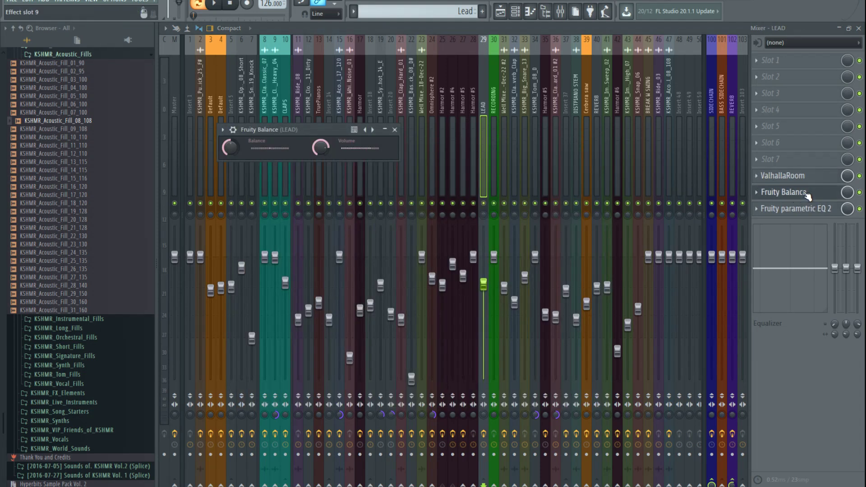
pyautogui.click(807, 197)
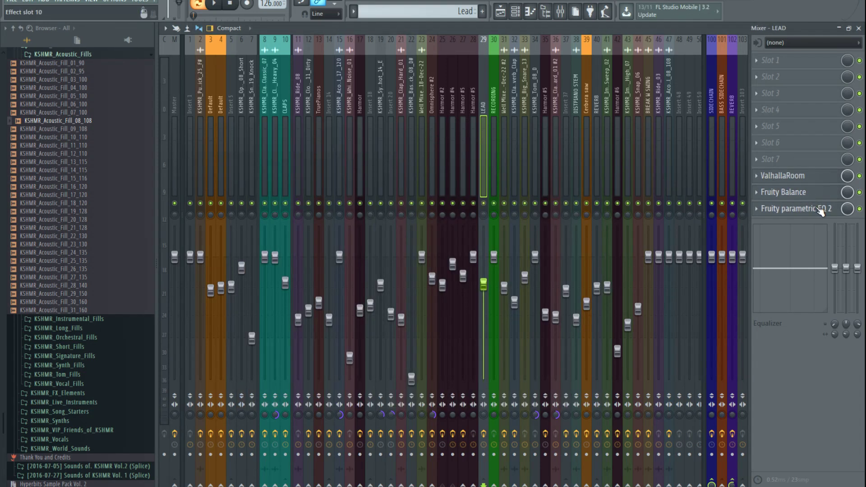
pyautogui.click(819, 208)
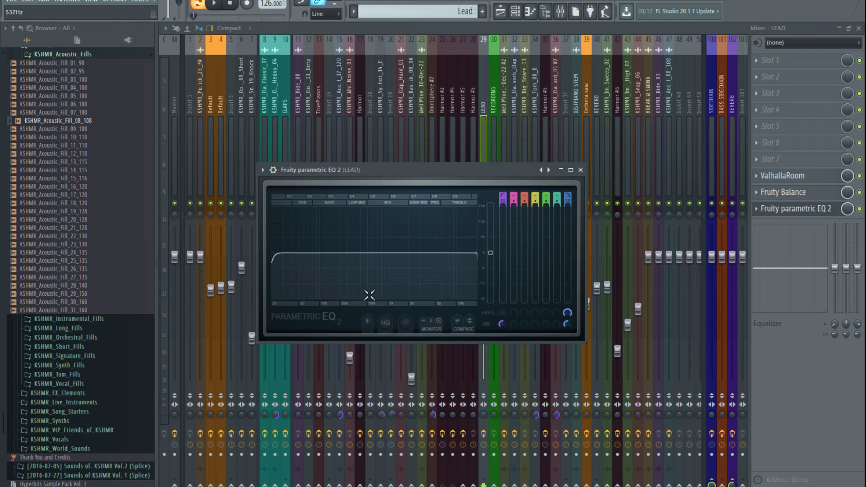
pyautogui.click(581, 172)
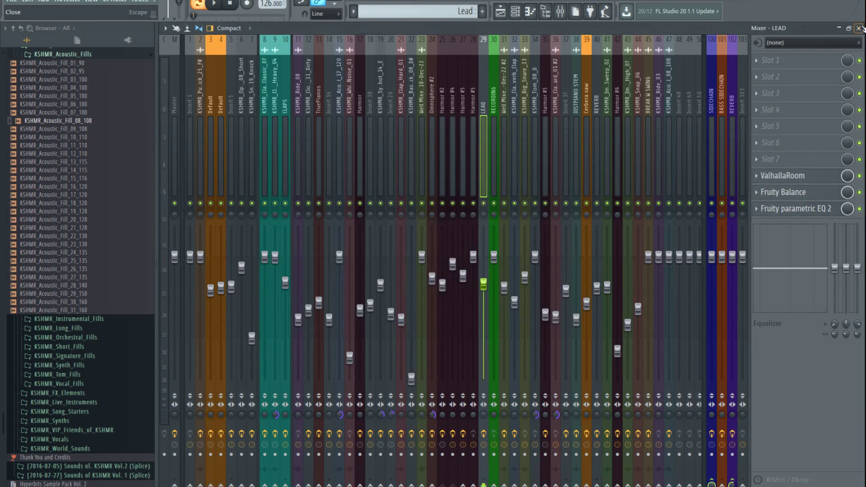
pyautogui.click(859, 28)
pyautogui.press('Escape')
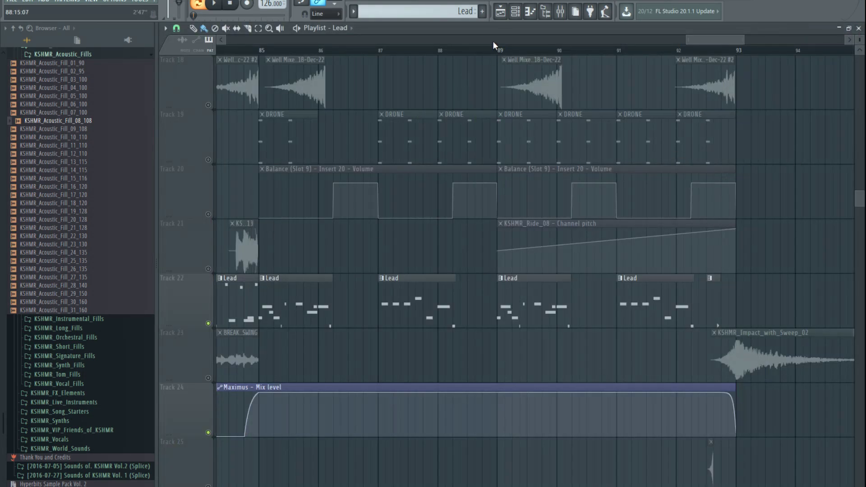
# Step: Play the Lead pattern again and inspect the Harmor #4 and Harmor #2 mixer tracks
pyautogui.click(519, 12)
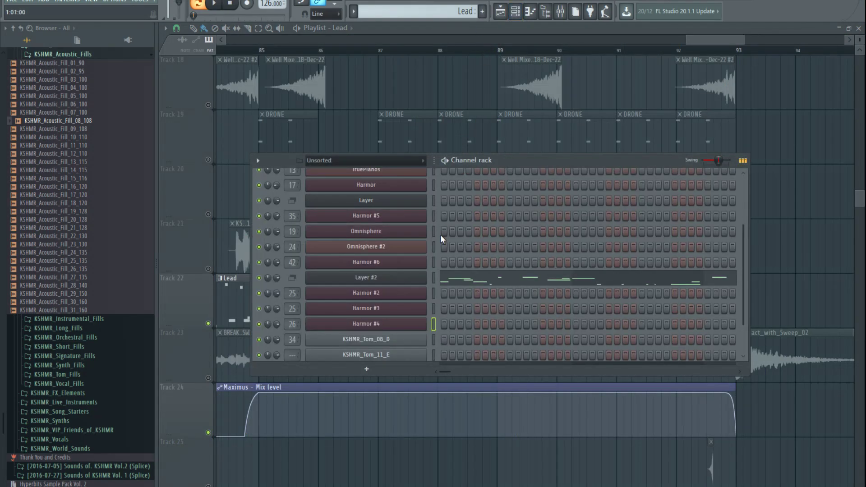
pyautogui.press('space')
pyautogui.click(560, 12)
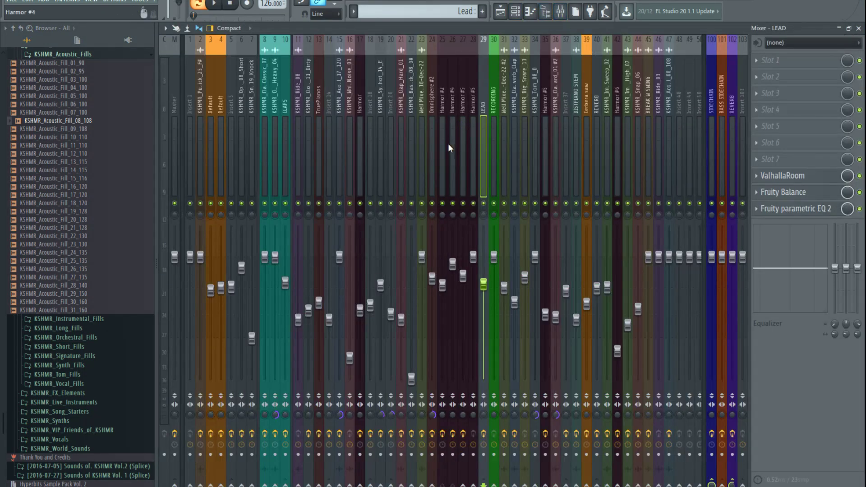
pyautogui.click(452, 139)
pyautogui.click(443, 134)
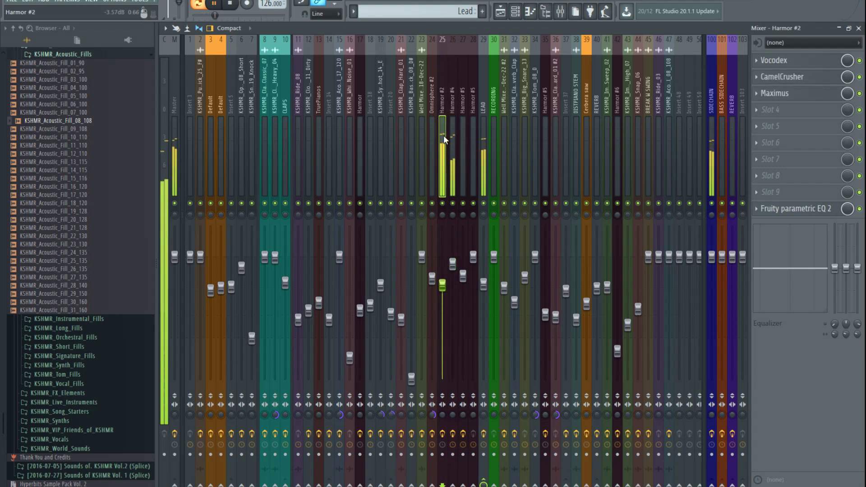
pyautogui.press('space')
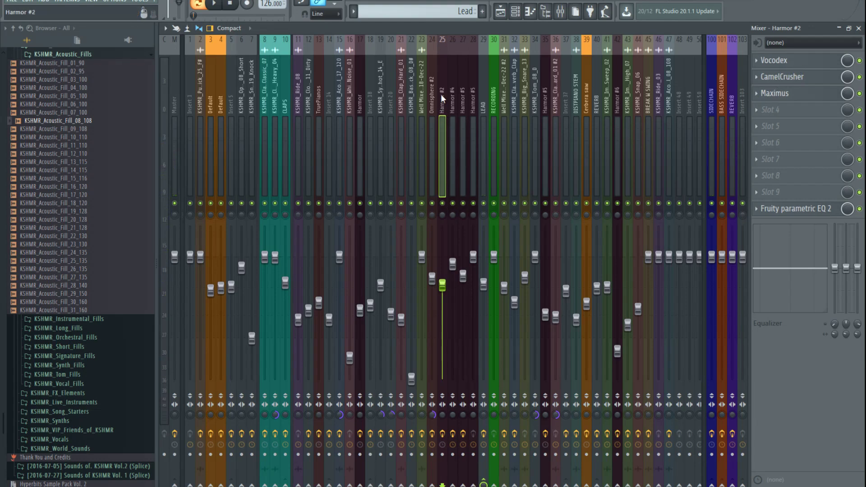
# Step: Show the Harmor channels in the channel rack, and review Vocodex and CamelCrusher on the Harmor #2 mixer track
pyautogui.click(515, 14)
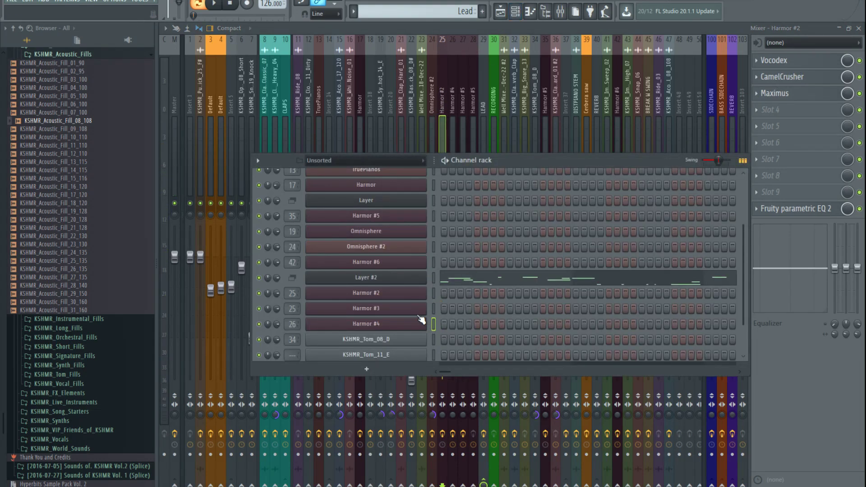
pyautogui.click(443, 87)
pyautogui.click(793, 60)
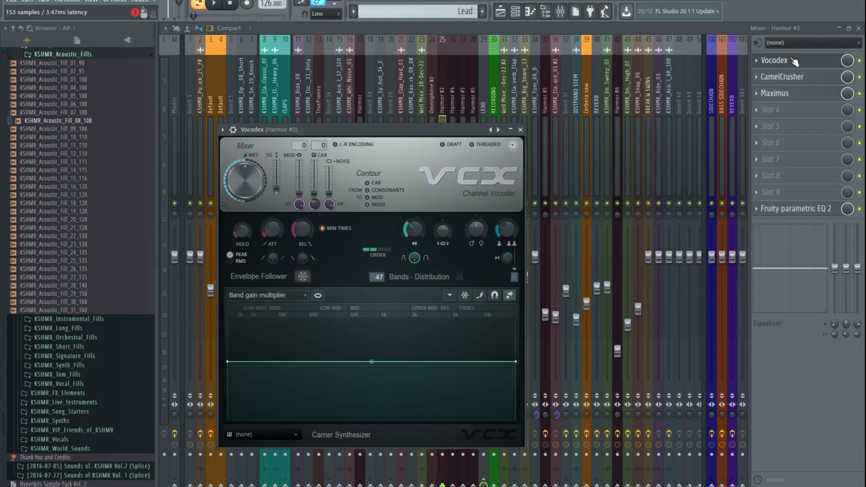
pyautogui.click(793, 61)
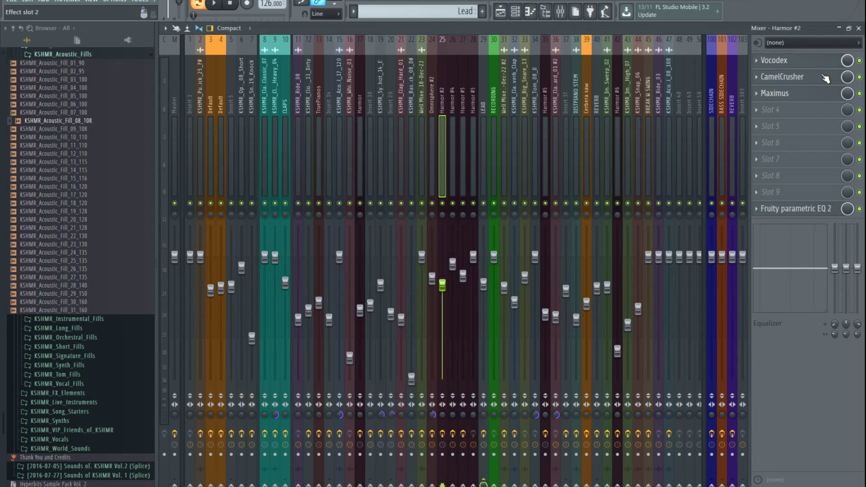
pyautogui.click(794, 62)
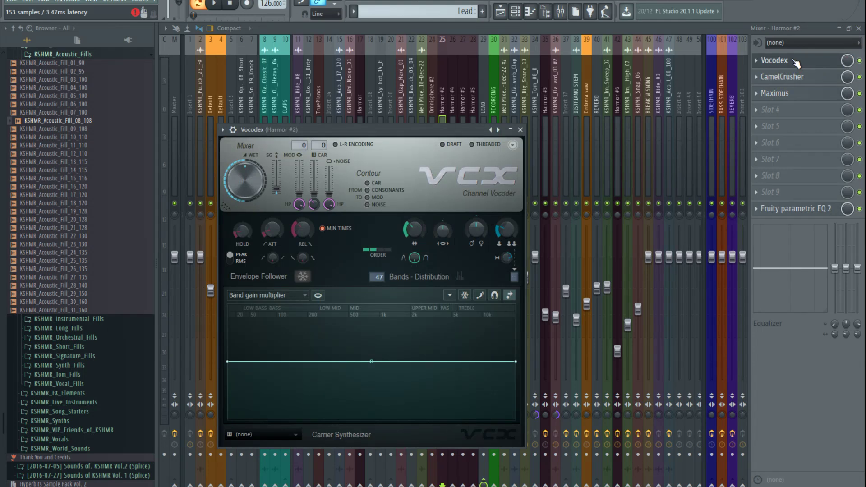
pyautogui.click(778, 77)
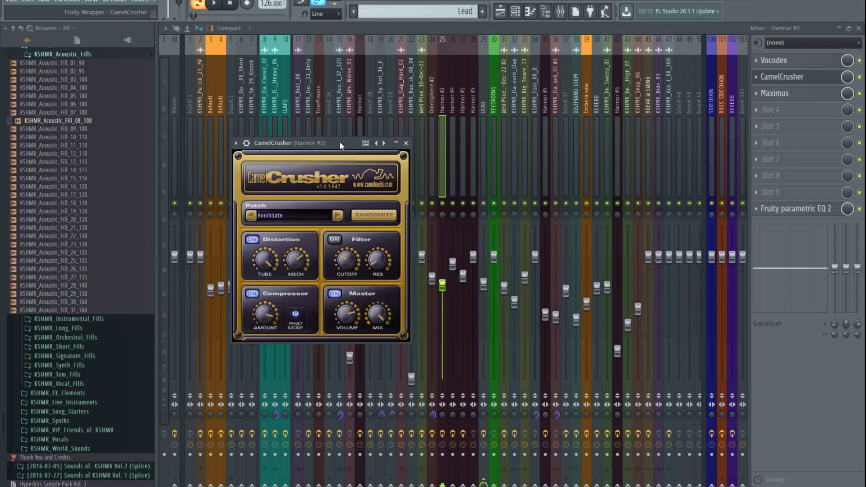
pyautogui.moveTo(295, 145); pyautogui.dragTo(306, 133)
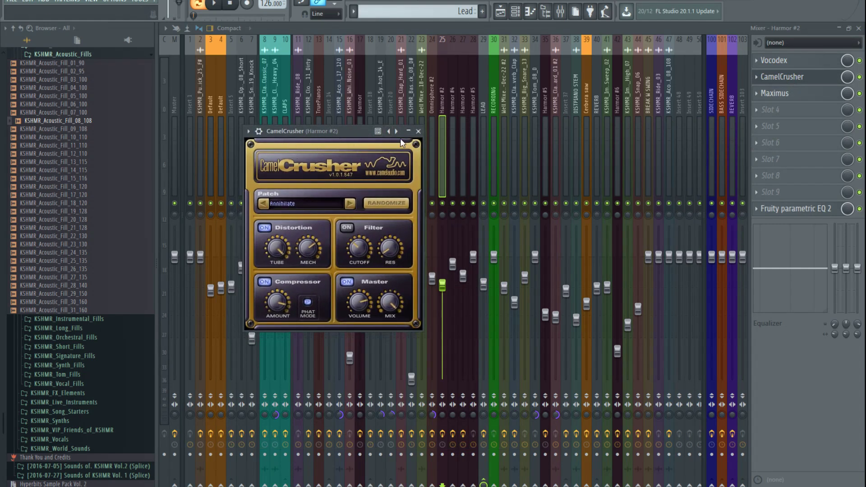
pyautogui.click(419, 131)
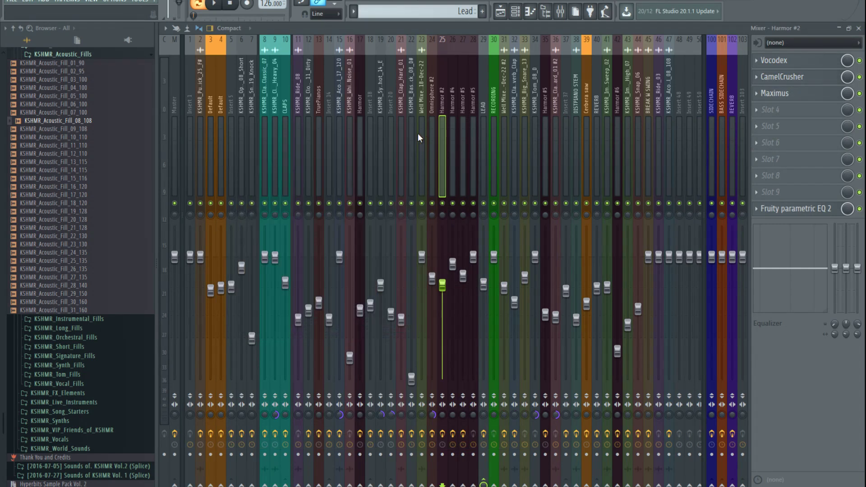
# Step: Review the Maximus and Fruity parametric EQ 2 settings on the Harmor #2 mixer track
pyautogui.click(806, 97)
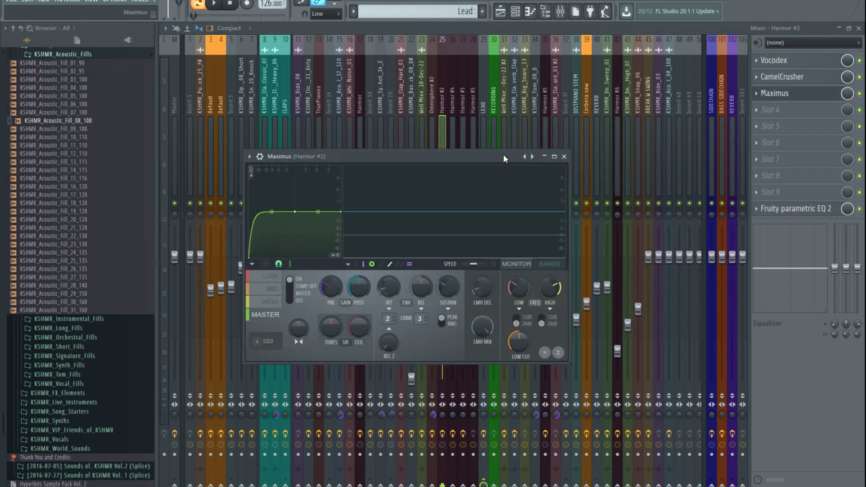
pyautogui.moveTo(503, 154); pyautogui.dragTo(534, 142)
pyautogui.click(597, 143)
pyautogui.click(787, 95)
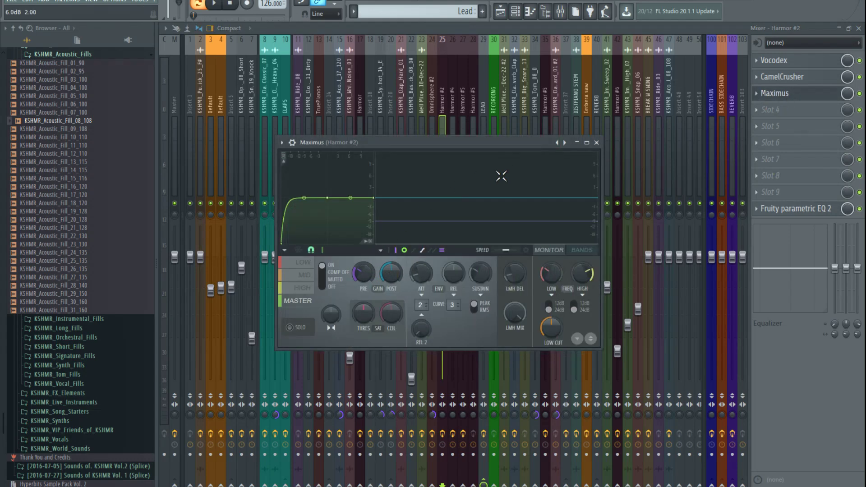
pyautogui.click(596, 143)
pyautogui.click(794, 208)
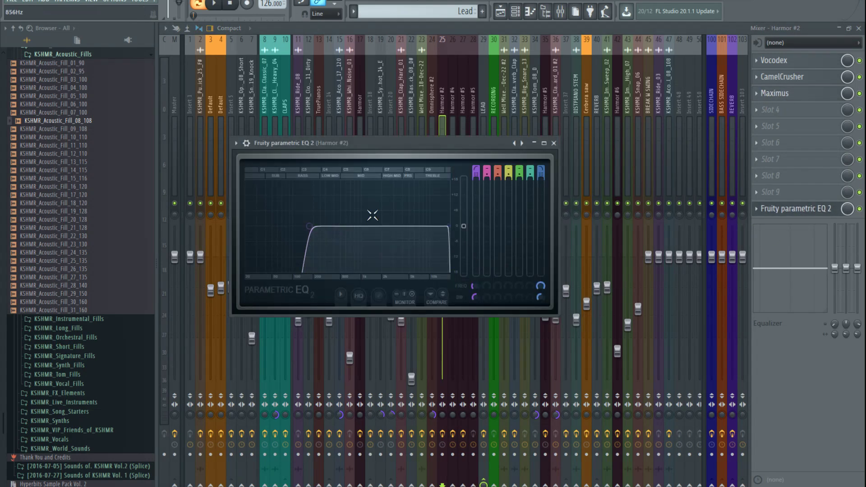
pyautogui.click(554, 144)
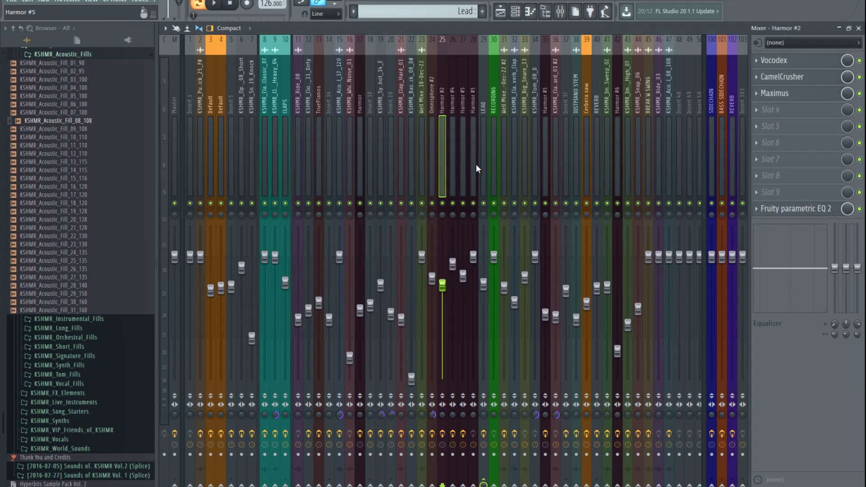
# Step: Select the Harmor #4 mixer track and review its Soundgoodizer effect
pyautogui.click(452, 115)
pyautogui.click(784, 61)
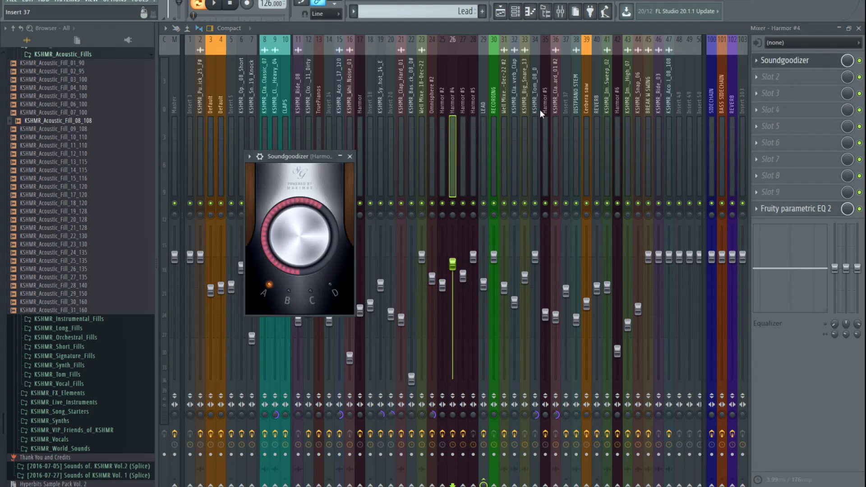
pyautogui.click(350, 157)
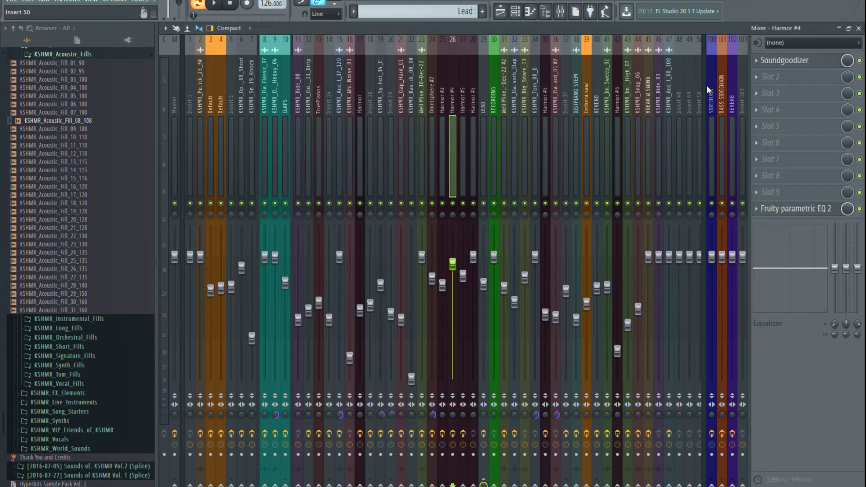
# Step: Close the mixer and channel rack, and show the playlist tracks above the Lead pattern
pyautogui.click(859, 28)
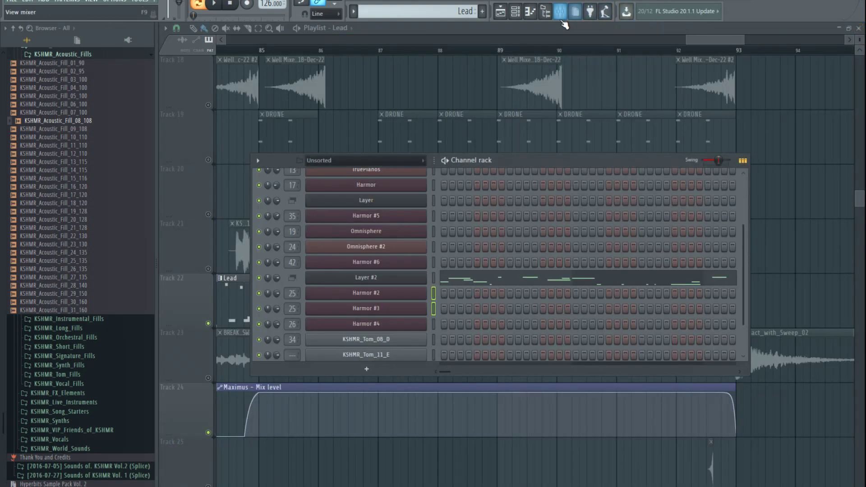
pyautogui.click(583, 28)
pyautogui.scroll(3, 547, 265)
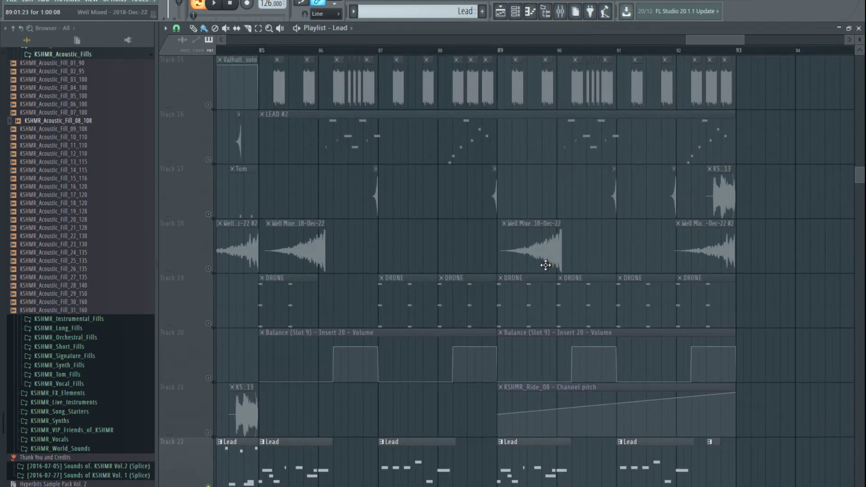
# Step: Play the soloed Lead pattern on Track 22 from bar 85
pyautogui.keyDown('ctrl'); pyautogui.scroll(3, 570, 270); pyautogui.keyUp('ctrl')
pyautogui.keyDown('ctrl'); pyautogui.scroll(2, 551, 261); pyautogui.keyUp('ctrl')
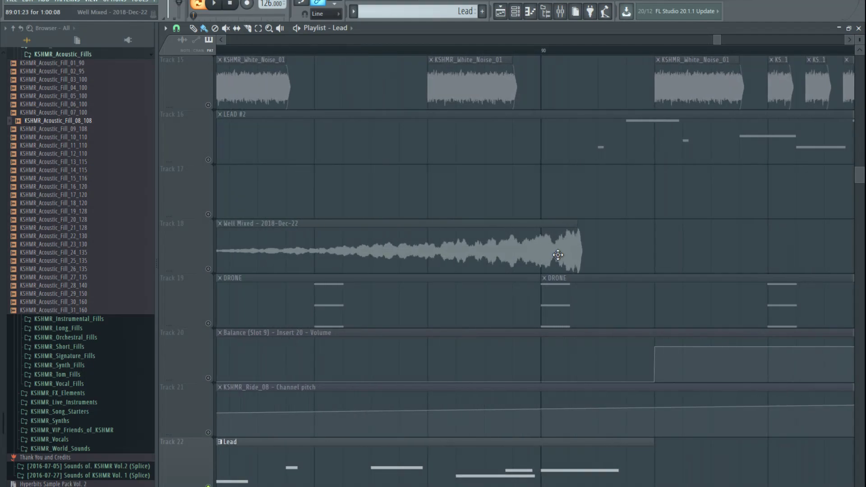
pyautogui.keyDown('ctrl'); pyautogui.scroll(-5, 523, 263); pyautogui.keyUp('ctrl')
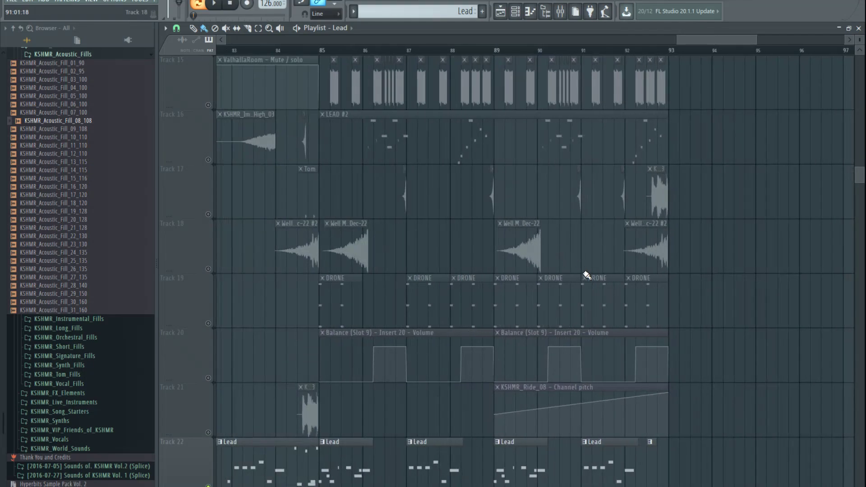
pyautogui.scroll(-7, 541, 280)
pyautogui.scroll(6, 492, 343)
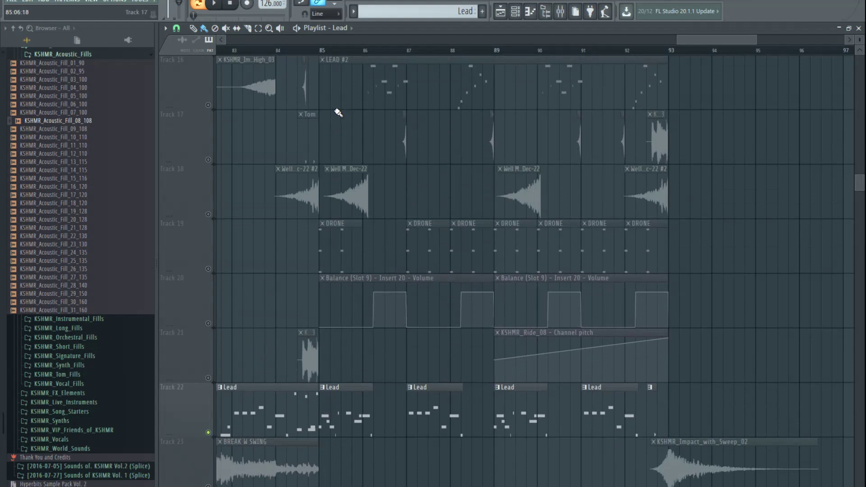
pyautogui.press('space')
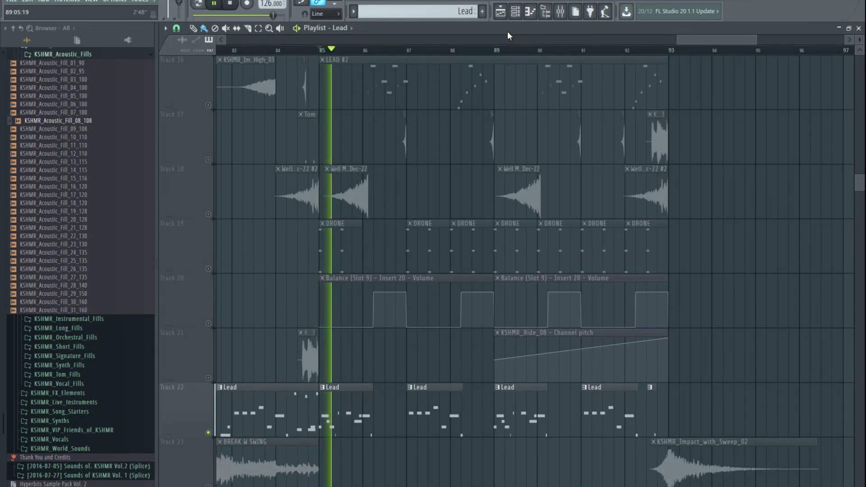
pyautogui.press('space')
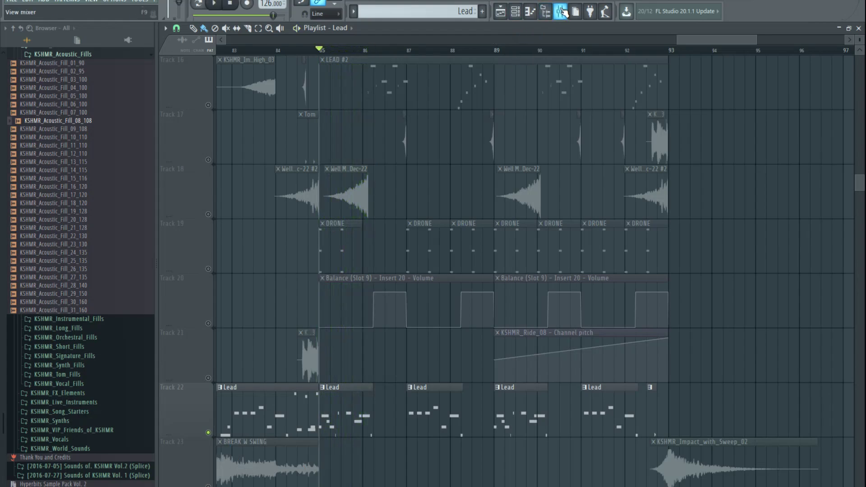
# Step: Bypass Vocodex and CamelCrusher on the Harmor #2 mixer track and play the drop to hear the difference
pyautogui.click(560, 11)
pyautogui.click(443, 145)
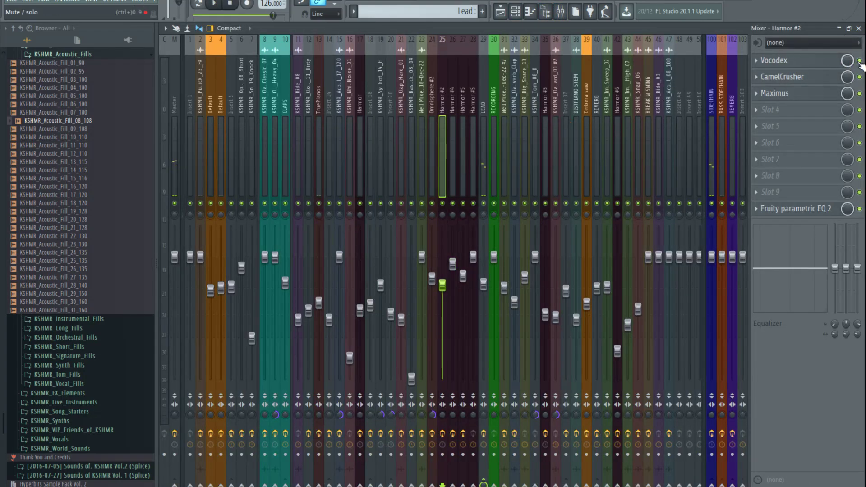
pyautogui.press('space')
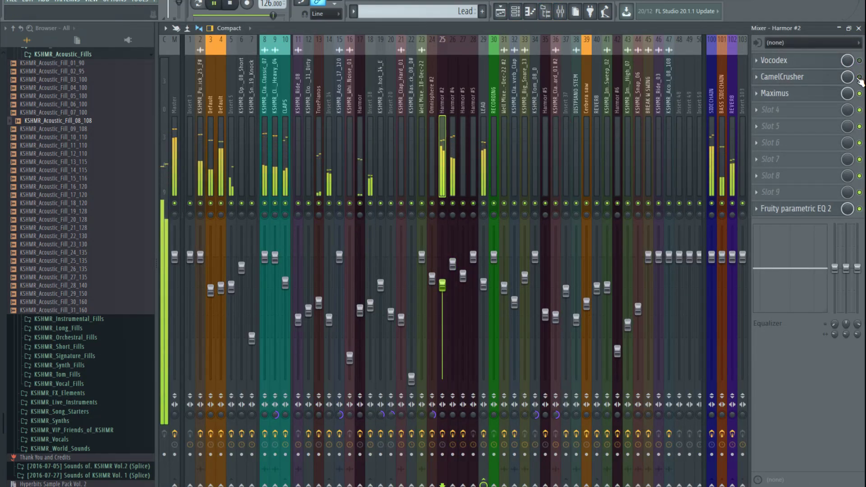
pyautogui.press('space')
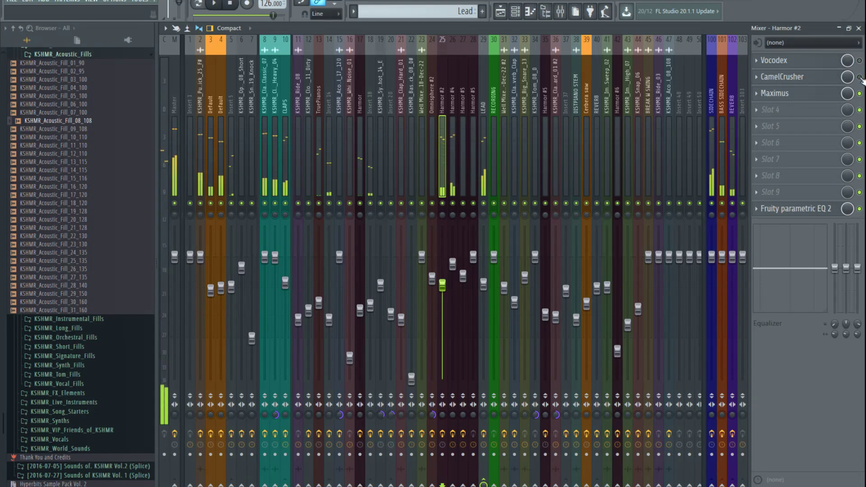
pyautogui.click(858, 28)
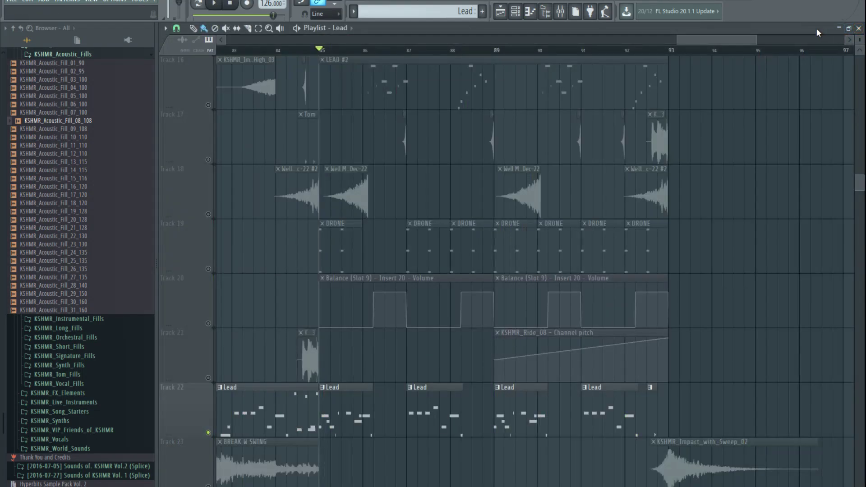
# Step: Replay the soloed Lead track in the playlist, briefly checking the mixer
pyautogui.press('space')
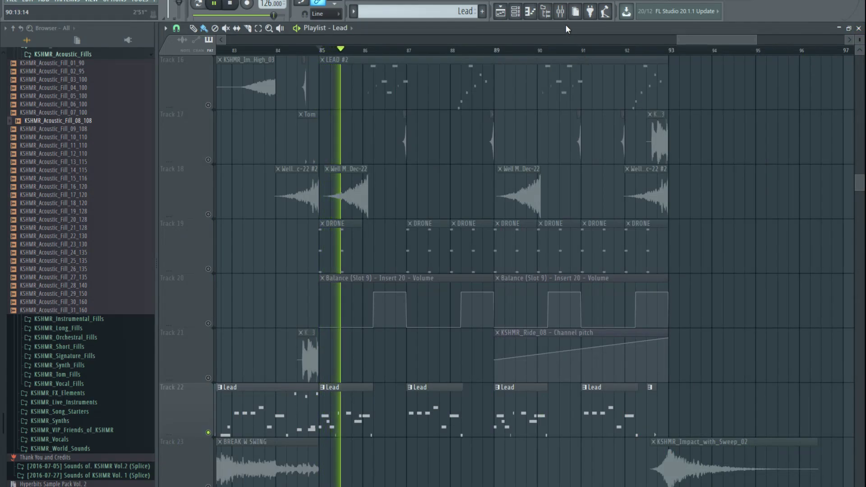
pyautogui.click(560, 11)
pyautogui.press('F9')
pyautogui.press('space')
# Step: Unmute Track 15, which holds the white noise hits, in the playlist
pyautogui.hscroll(-2, 732, 39)
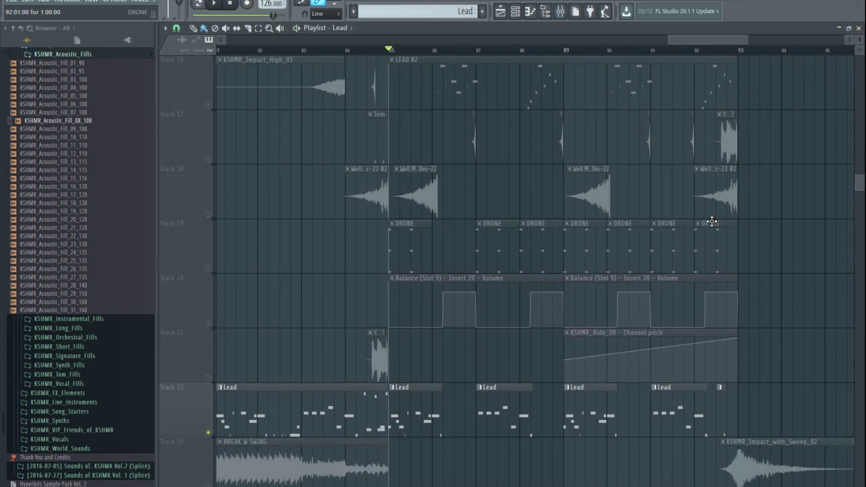
pyautogui.scroll(2, 709, 223)
pyautogui.hscroll(-2, 717, 39)
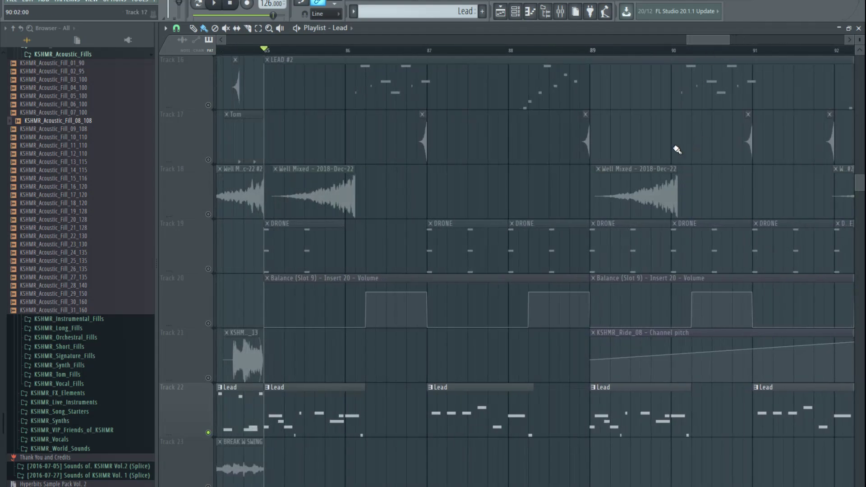
pyautogui.scroll(-2, 672, 151)
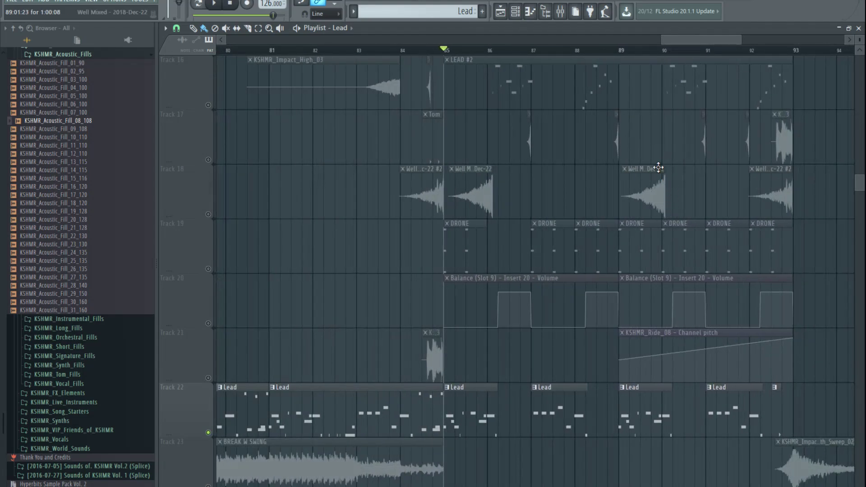
pyautogui.scroll(3, 662, 167)
pyautogui.scroll(-5, 632, 203)
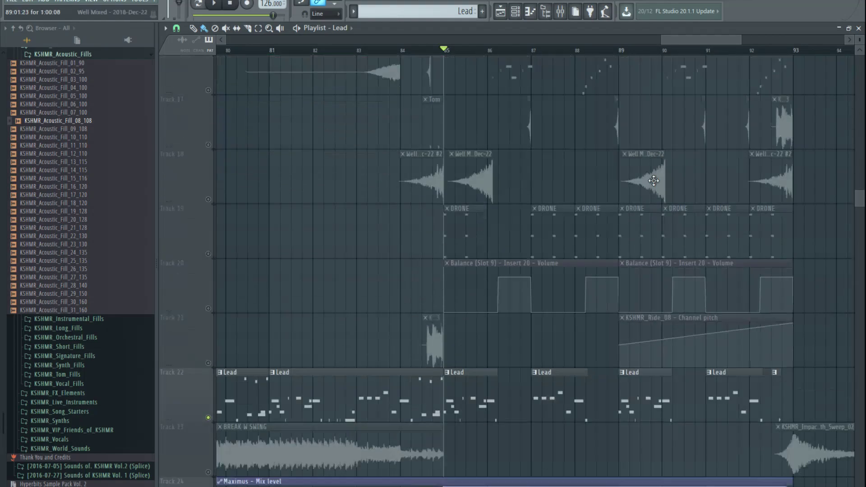
pyautogui.scroll(4, 455, 255)
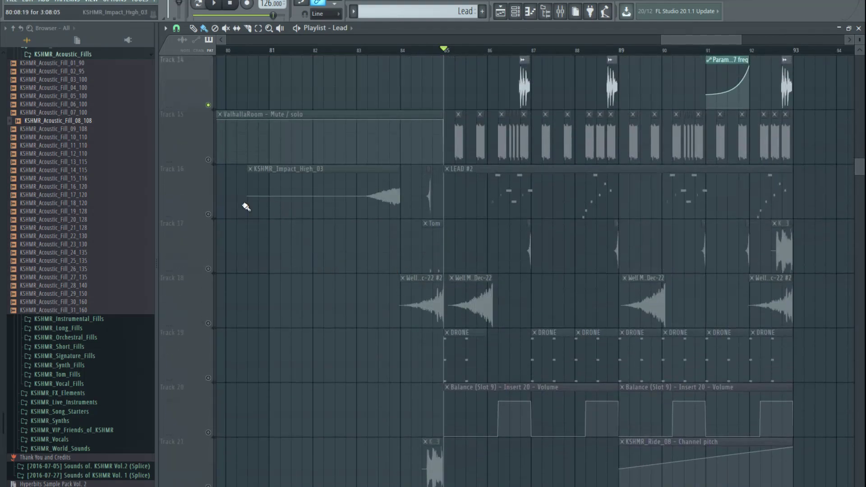
pyautogui.click(208, 159)
# Step: Unmute and solo Track 19 with the DRONE pattern, and play it
pyautogui.scroll(3, 475, 180)
pyautogui.scroll(-1, 508, 217)
pyautogui.scroll(-4, 496, 203)
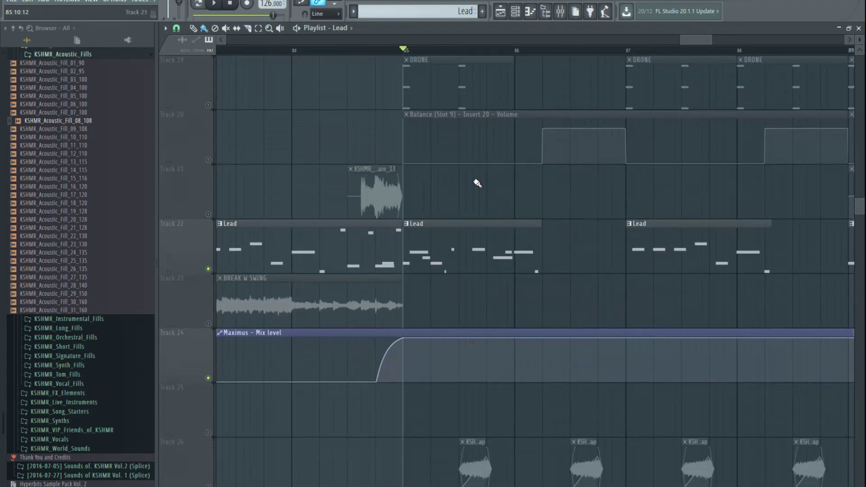
pyautogui.scroll(3, 478, 184)
pyautogui.click(209, 323)
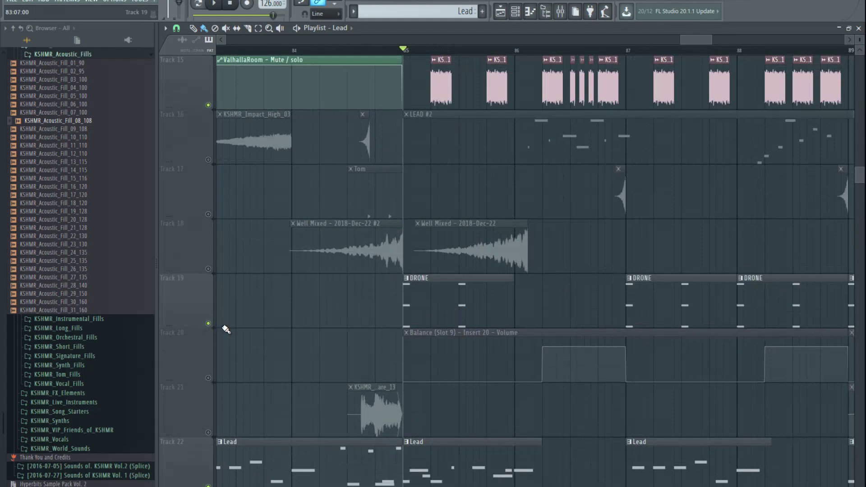
pyautogui.rightClick(208, 323)
pyautogui.press('space')
pyautogui.press('space')
# Step: Play the drop with all tracks enabled to hear the drone in context, and solo Track 19 again
pyautogui.rightClick(209, 323)
pyautogui.press('space')
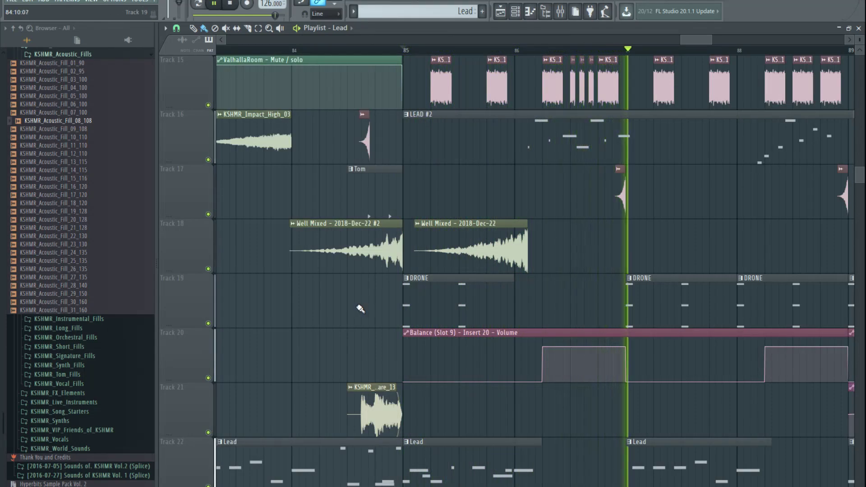
pyautogui.keyDown('ctrl'); pyautogui.scroll(-2, 358, 305); pyautogui.keyUp('ctrl')
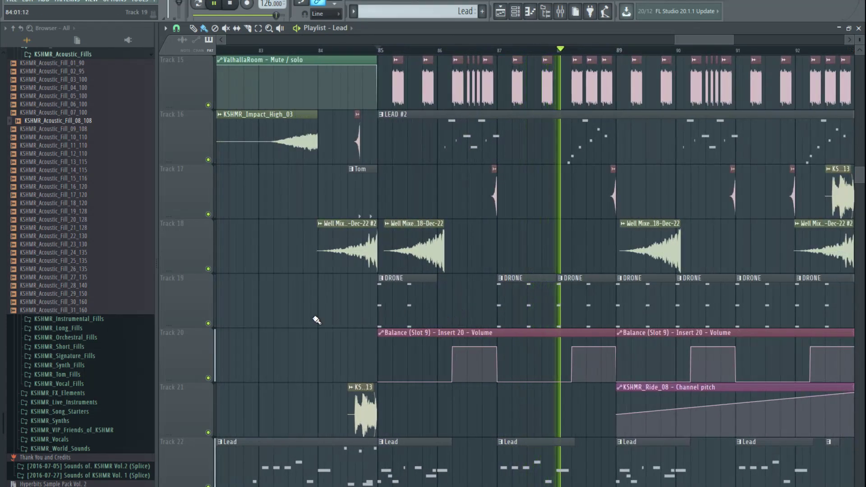
pyautogui.rightClick(208, 323)
pyautogui.press('space')
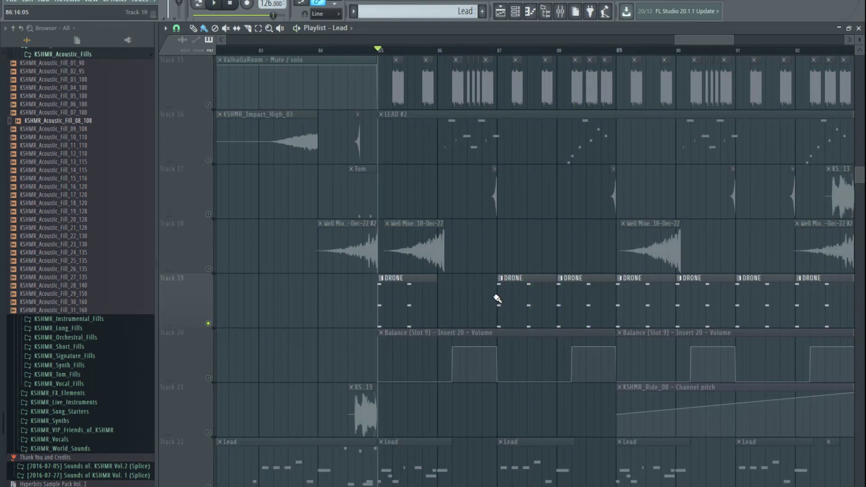
# Step: Examine the DRONE pattern's Omnisphere #2 notes in the piano roll and return to the playlist
pyautogui.doubleClick(425, 299)
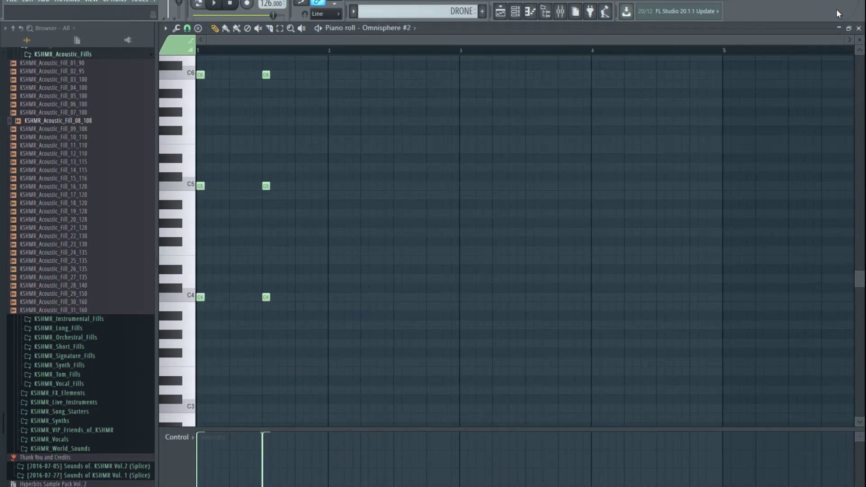
pyautogui.click(859, 28)
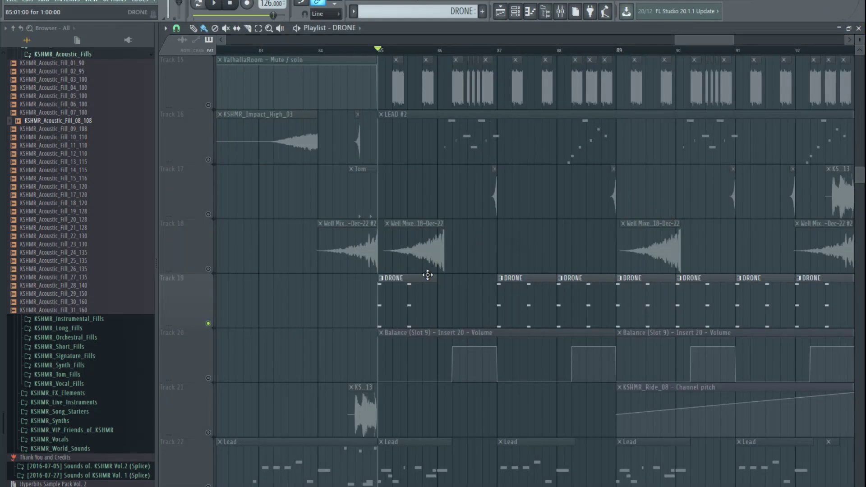
pyautogui.scroll(-1, 310, 337)
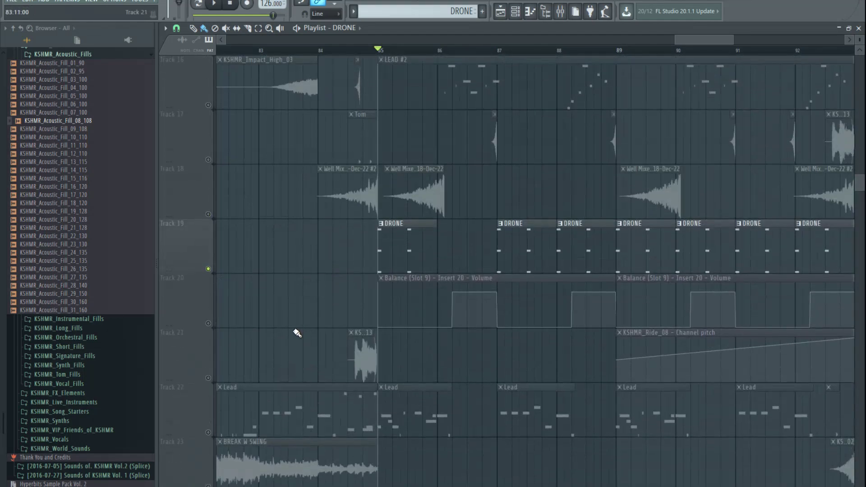
# Step: Solo Track 26 and inspect the first KSHMR_Clap_FX_07_Reverb_Clap clip closely
pyautogui.scroll(-6, 325, 363)
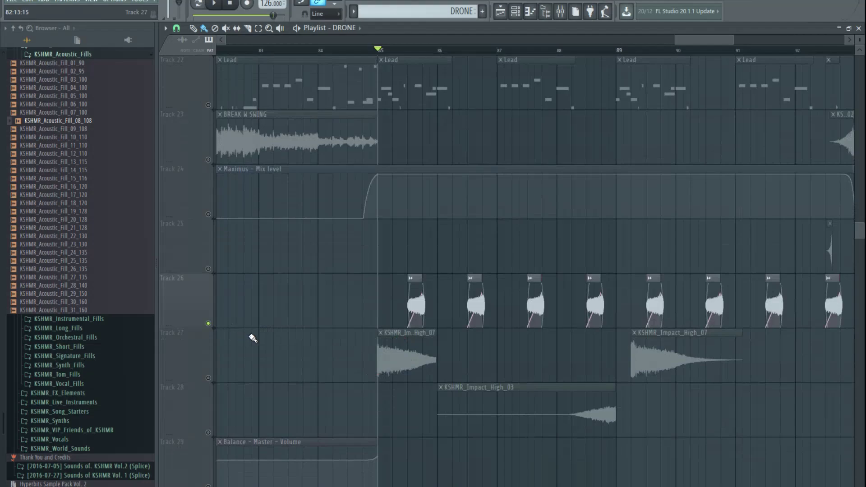
pyautogui.scroll(14, 288, 339)
pyautogui.moveTo(209, 259); pyautogui.dragTo(213, 219)
pyautogui.scroll(-15, 359, 334)
pyautogui.keyDown('ctrl'); pyautogui.scroll(6, 384, 328); pyautogui.keyUp('ctrl')
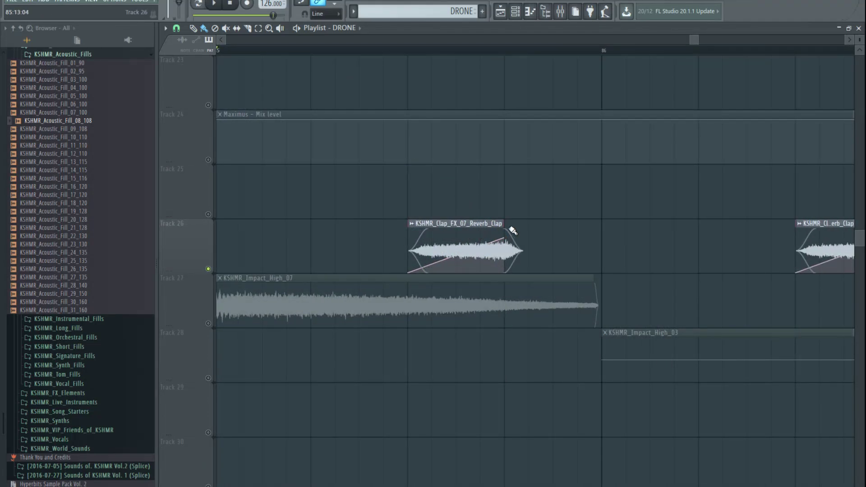
# Step: Move the first reverb clap clip up to Track 25 to expose its volume automation, and undo the move
pyautogui.moveTo(470, 230); pyautogui.dragTo(469, 176)
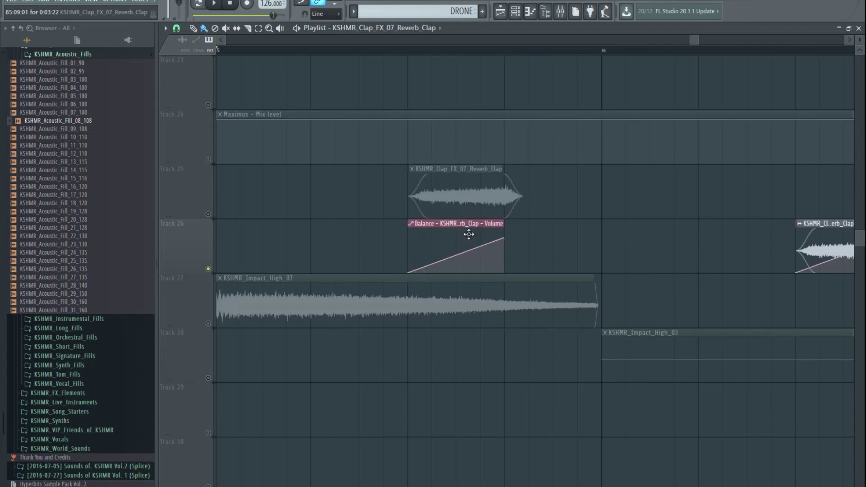
pyautogui.hotkey('ctrl', 'z')
# Step: Play the reverb claps on Track 26, and unmute the KSHMR_Impact_High_07 clips on Track 27
pyautogui.press('space')
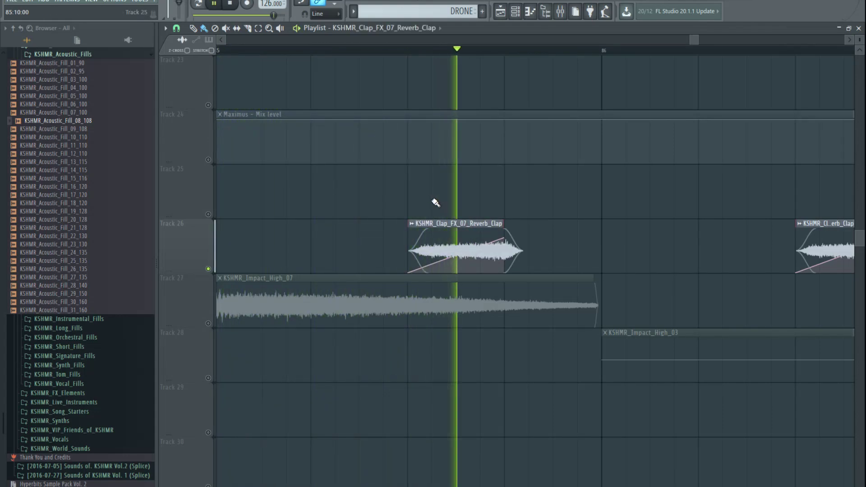
pyautogui.scroll(-8, 367, 195)
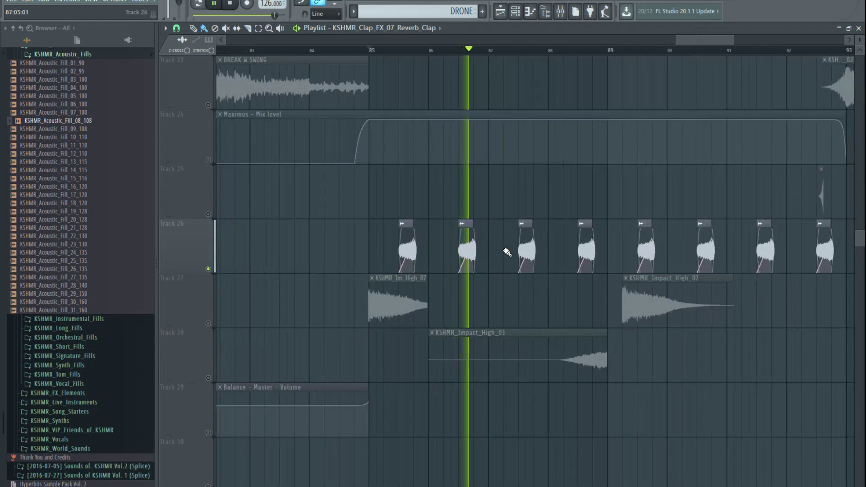
pyautogui.click(213, 323)
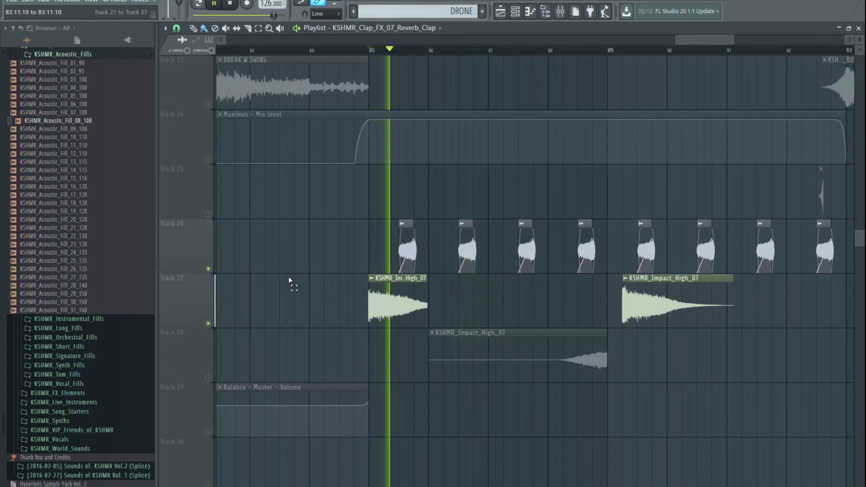
# Step: Unmute all playlist tracks and play the full drop from bar 85
pyautogui.click(209, 270)
pyautogui.scroll(5, 402, 221)
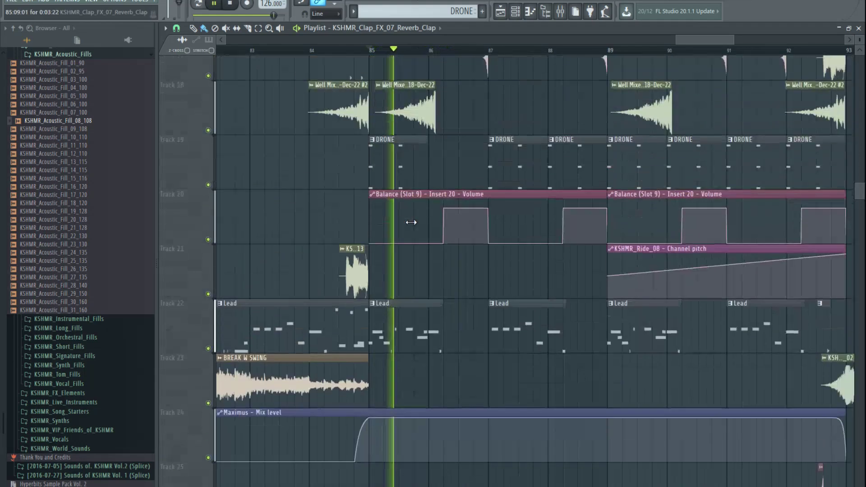
pyautogui.scroll(5, 411, 223)
pyautogui.press('space')
# Step: Select the LEAD #2 pattern on Track 16, play it in pattern mode, and show its Layer notes in the piano roll
pyautogui.click(457, 264)
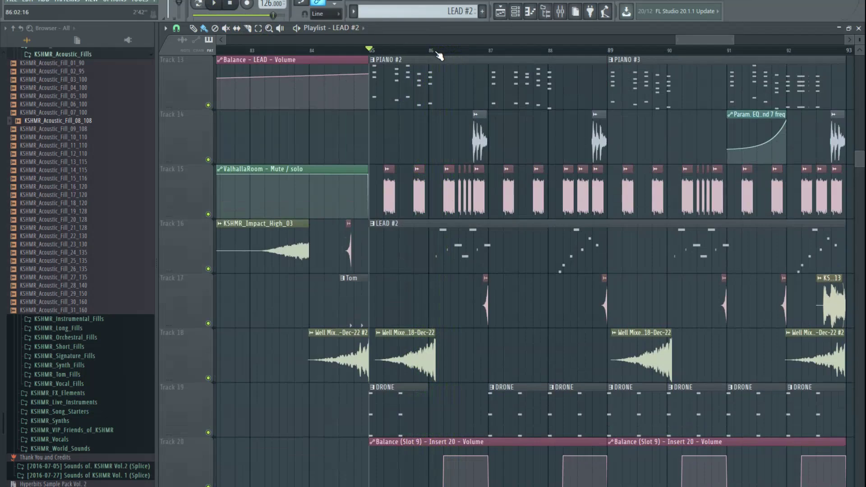
pyautogui.click(435, 52)
pyautogui.press('l')
pyautogui.press('space')
pyautogui.click(515, 11)
pyautogui.click(547, 203)
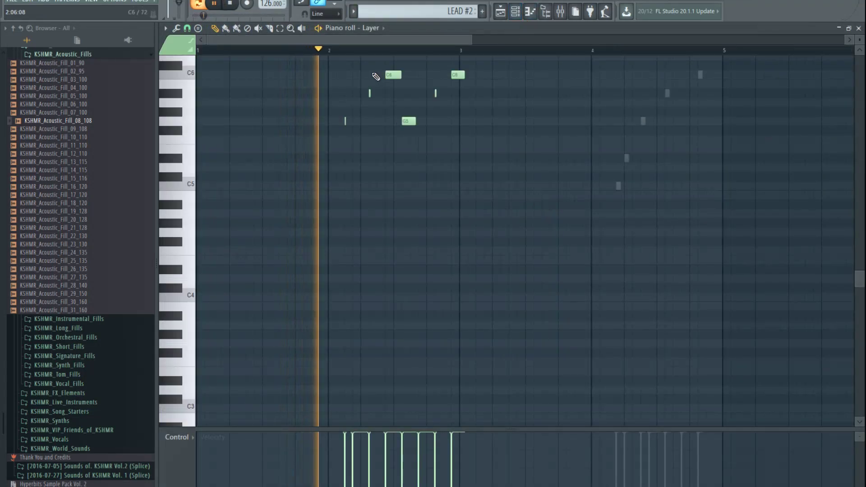
pyautogui.scroll(3, 376, 77)
# Step: Loop bar 2 of the LEAD #2 notes during playback, and select the Harmor #5 channel in the channel rack
pyautogui.moveTo(335, 51); pyautogui.dragTo(447, 52)
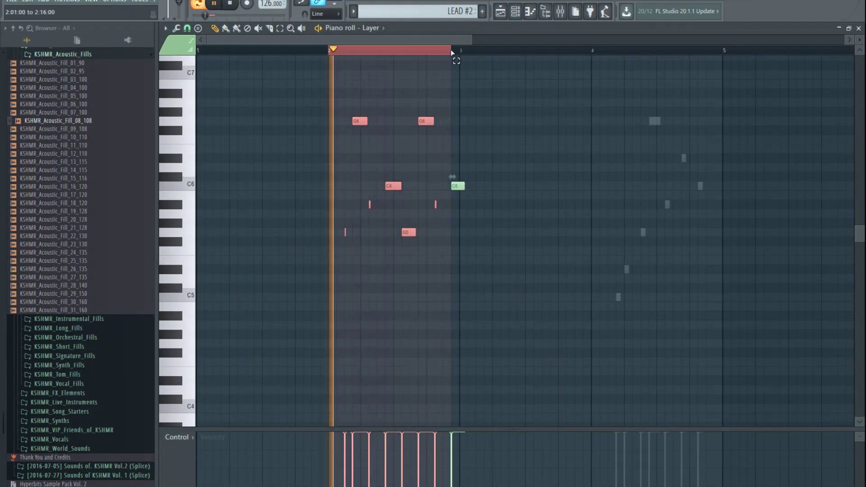
pyautogui.click(515, 11)
pyautogui.press('space')
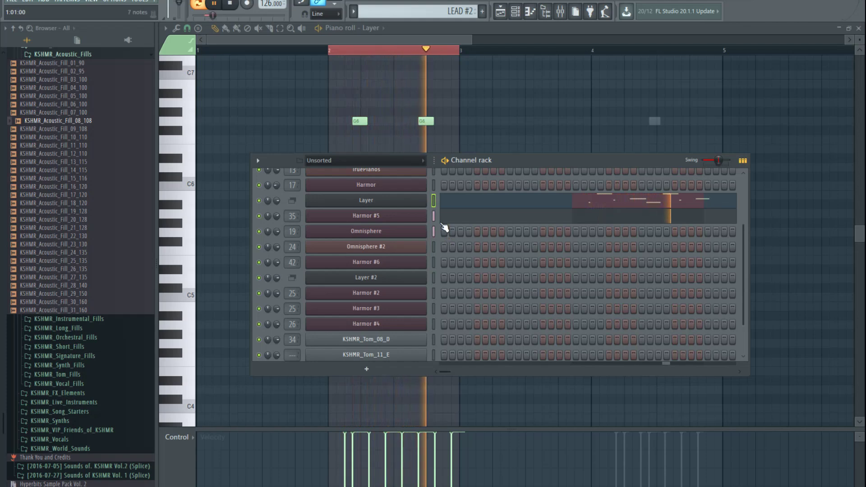
pyautogui.click(433, 216)
pyautogui.press('space')
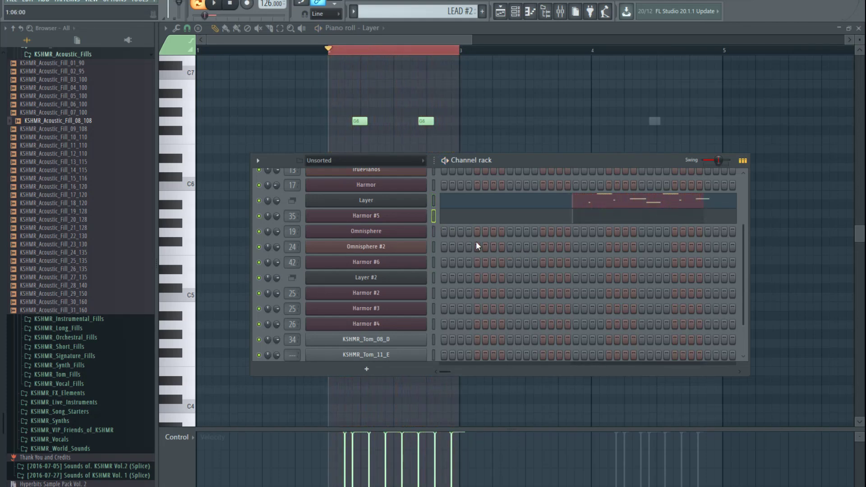
# Step: Select the Layer channel, and inspect the Omnisphere channel's Sizzle Gourd Kalimba - Main patch in its plugin window
pyautogui.click(433, 200)
pyautogui.moveTo(488, 161); pyautogui.dragTo(484, 138)
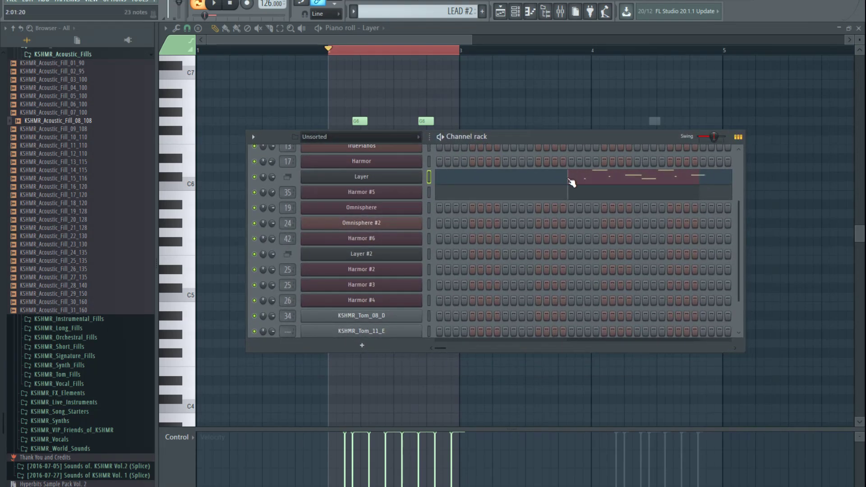
pyautogui.click(430, 207)
pyautogui.click(401, 208)
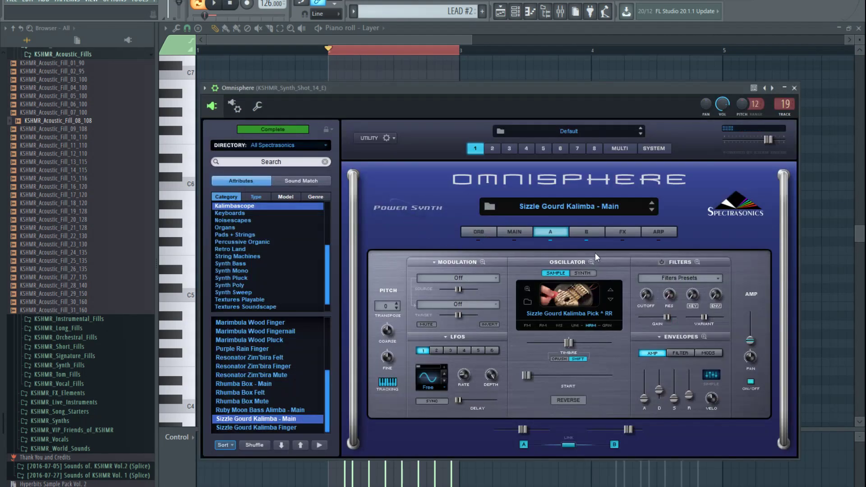
pyautogui.moveTo(640, 87); pyautogui.dragTo(643, 72)
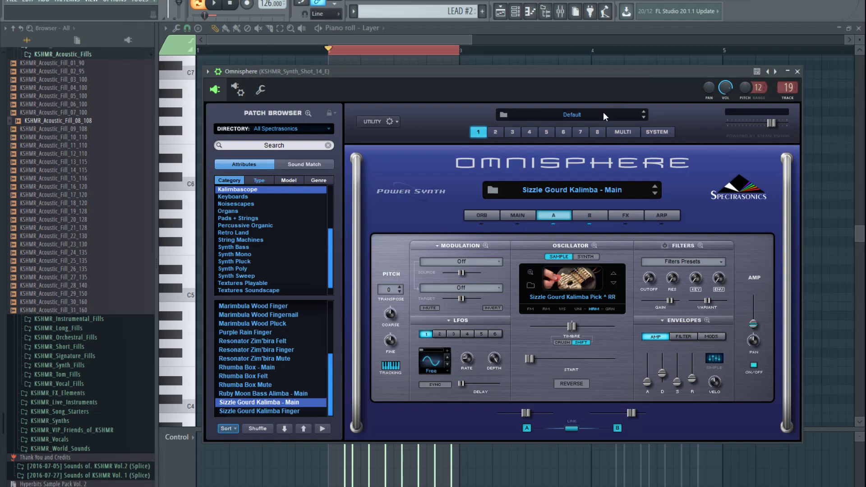
pyautogui.click(797, 72)
pyautogui.moveTo(547, 137); pyautogui.dragTo(531, 143)
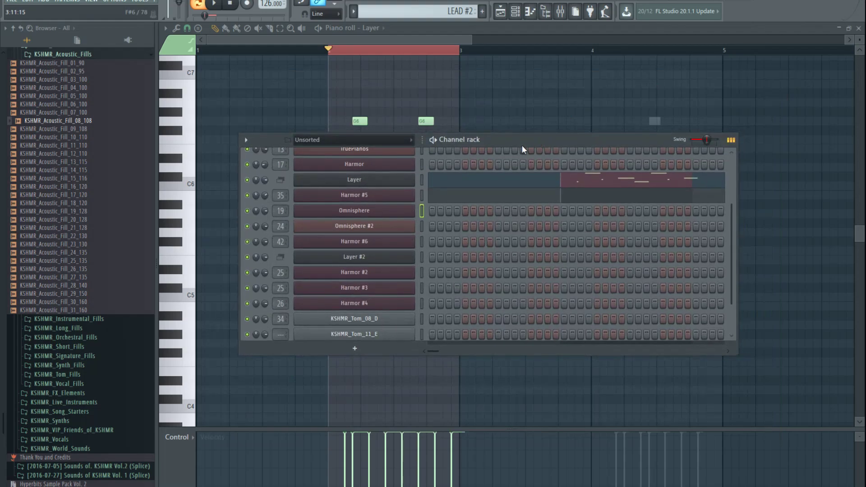
# Step: Replace the piano roll with the mixer, and view REVCON AGAIN on the KSHMR_Synth_Shot_14_E track during playback
pyautogui.click(859, 38)
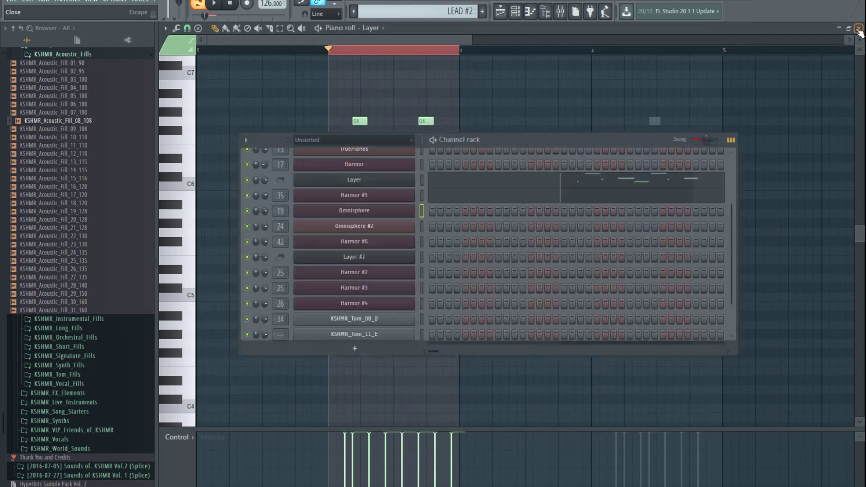
pyautogui.click(858, 28)
pyautogui.click(560, 10)
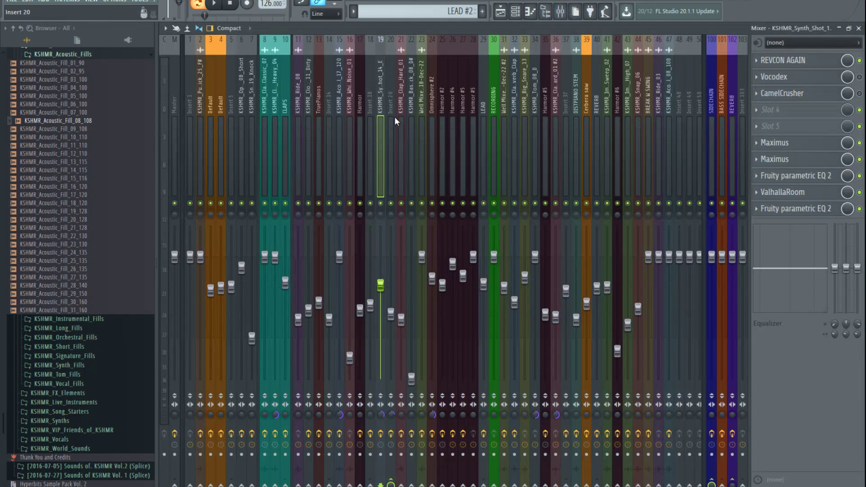
pyautogui.click(789, 60)
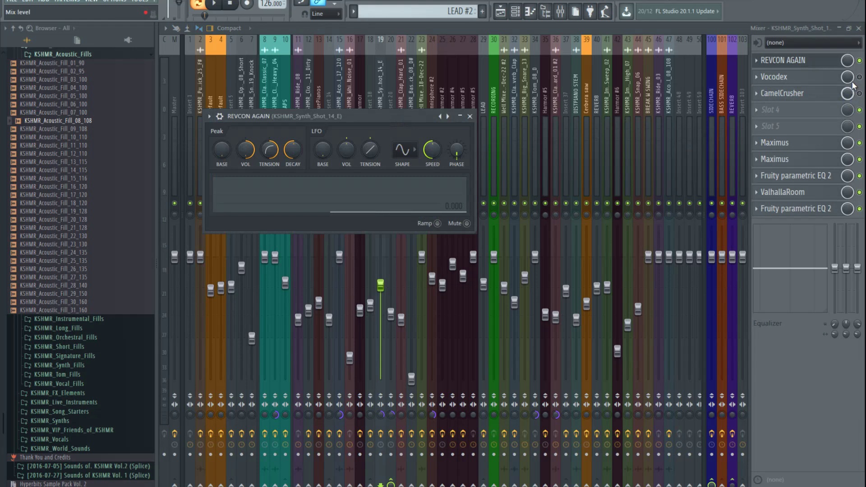
pyautogui.moveTo(385, 116); pyautogui.dragTo(517, 92)
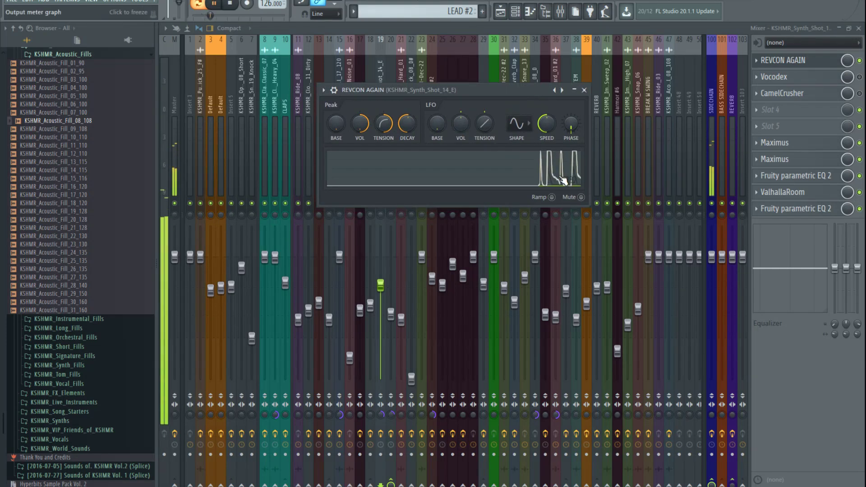
pyautogui.press('space')
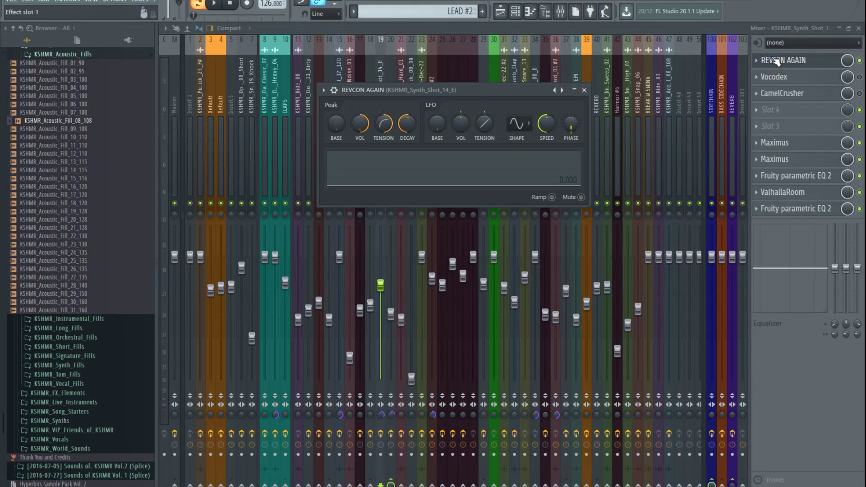
pyautogui.click(589, 95)
# Step: Play the LEAD #2 pattern, and inspect the ValhallaRoom and Maximus effects on mixer Insert 20
pyautogui.press('space')
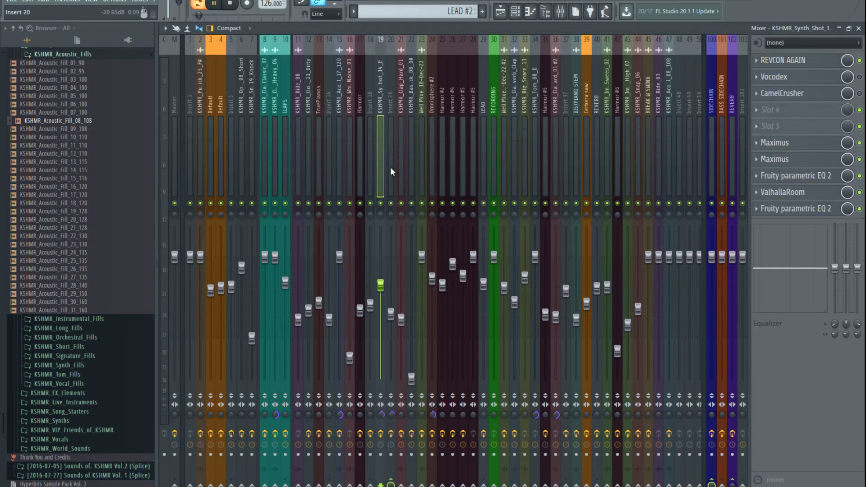
pyautogui.press('space')
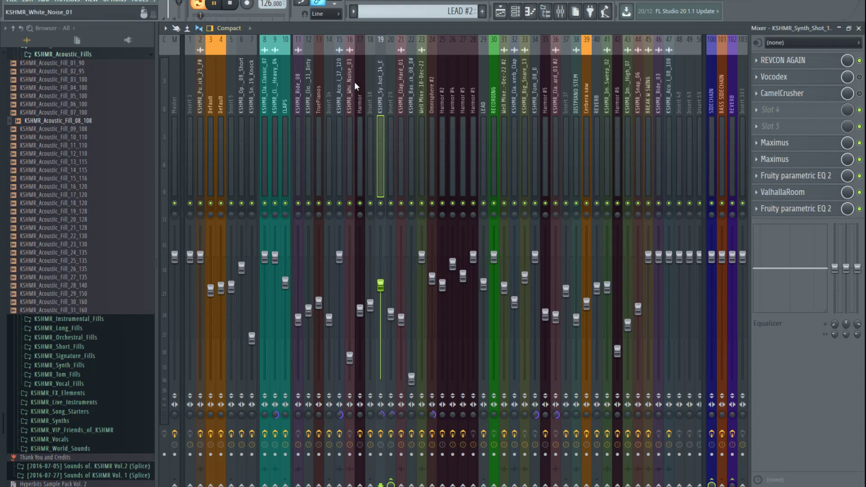
pyautogui.click(388, 133)
pyautogui.press('space')
pyautogui.click(808, 144)
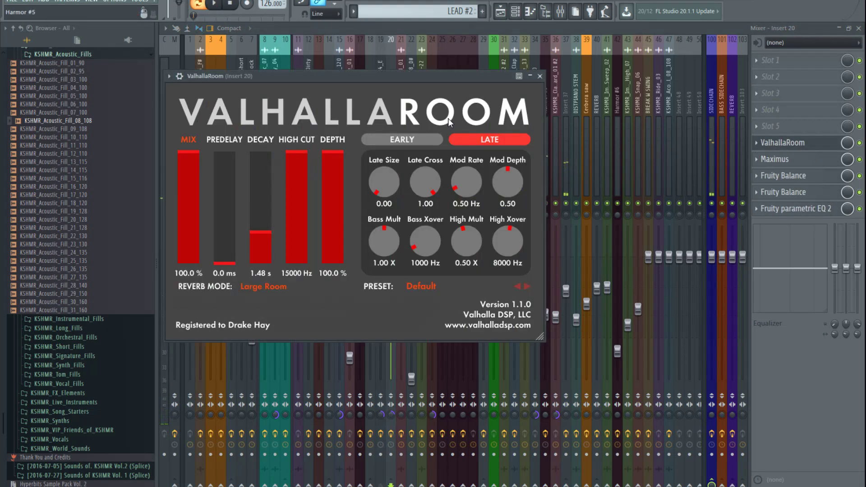
pyautogui.click(540, 76)
pyautogui.click(777, 159)
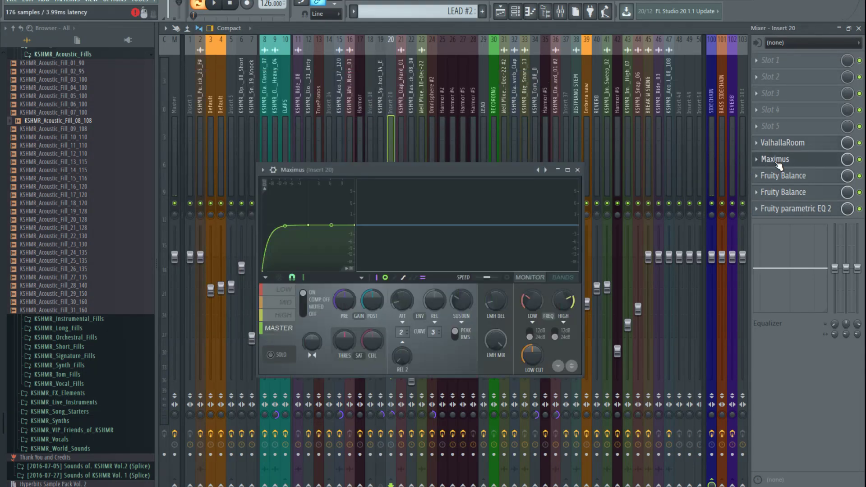
pyautogui.click(578, 170)
# Step: Select the KSHMR_Synth_Shot_14_E mixer track and play the LEAD #2 pattern to watch its levels
pyautogui.click(379, 161)
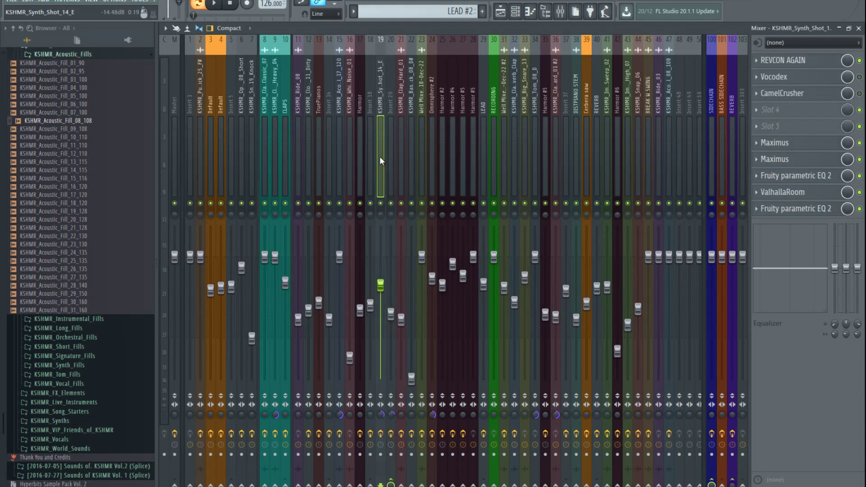
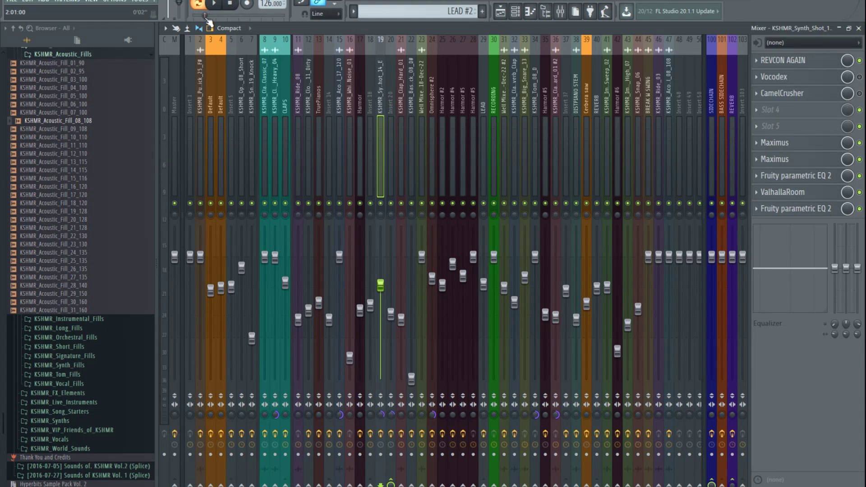
pyautogui.press('space')
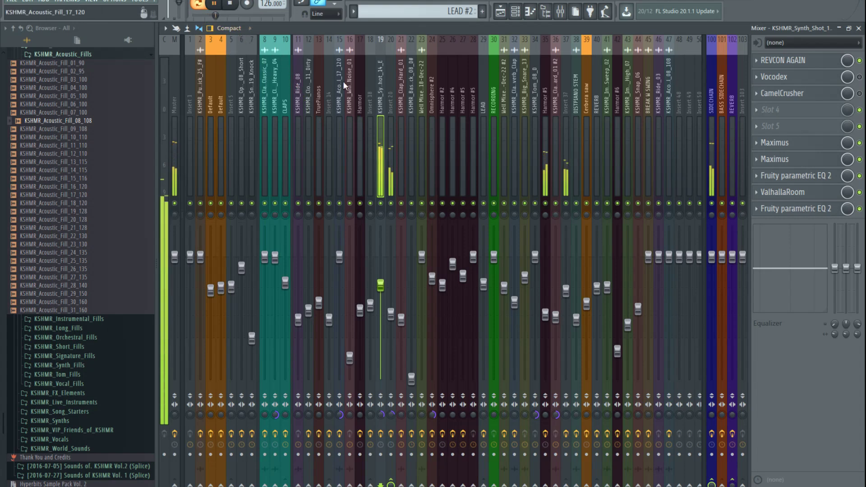
pyautogui.press('space')
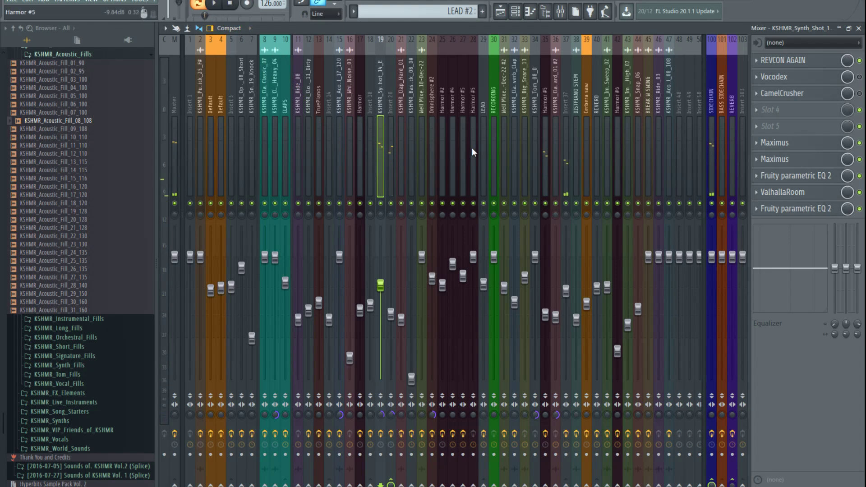
# Step: Close the mixer and play the full drop in the playlist from bar 85
pyautogui.click(859, 27)
pyautogui.click(373, 51)
pyautogui.scroll(5, 451, 149)
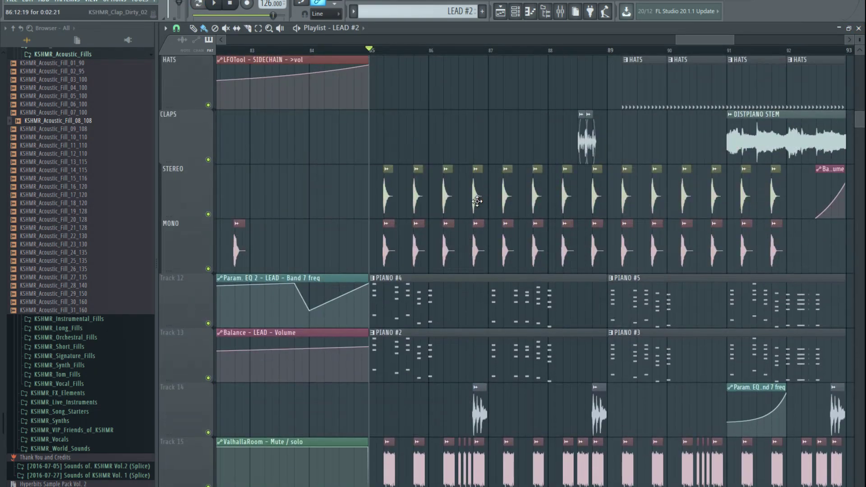
pyautogui.scroll(-1, 477, 201)
pyautogui.press('space')
pyautogui.scroll(2, 477, 315)
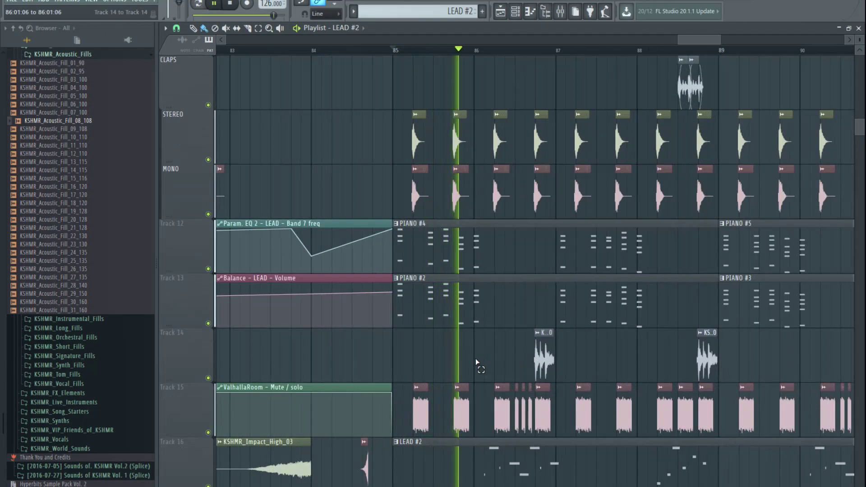
pyautogui.press('space')
pyautogui.scroll(-2, 568, 319)
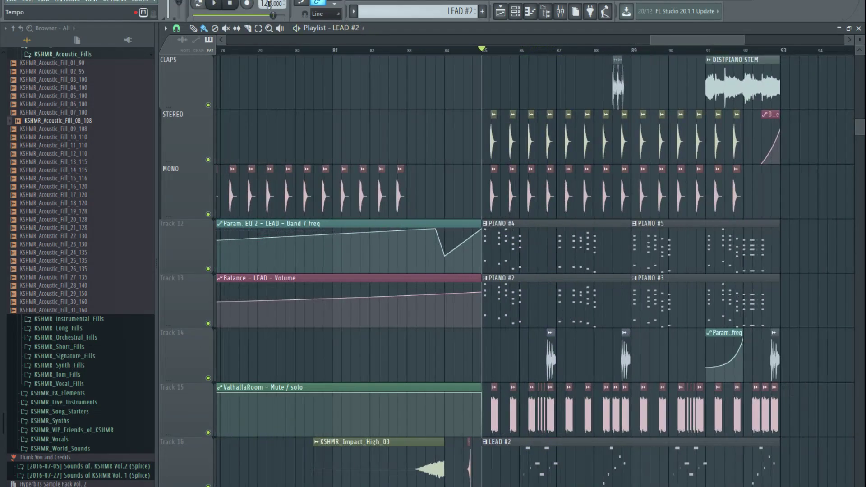
# Step: Solo the HATS track in the playlist and play its clips from bar 89
pyautogui.scroll(4, 529, 235)
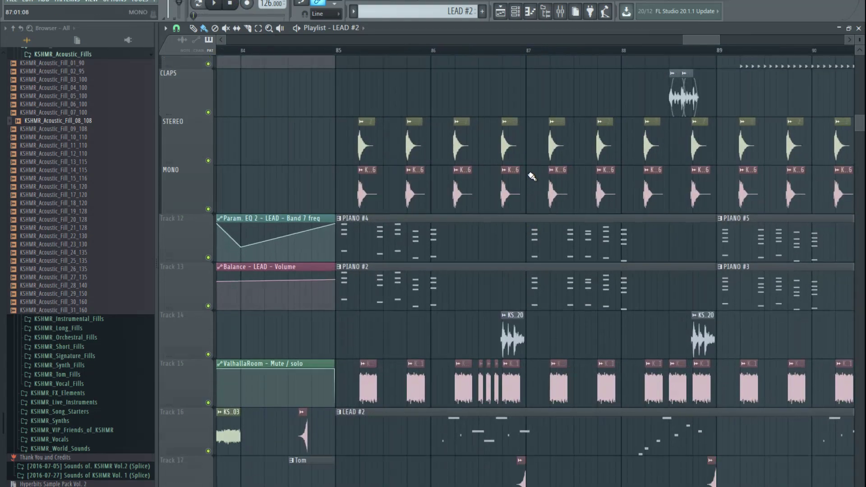
pyautogui.scroll(-2, 532, 177)
pyautogui.scroll(-2, 504, 315)
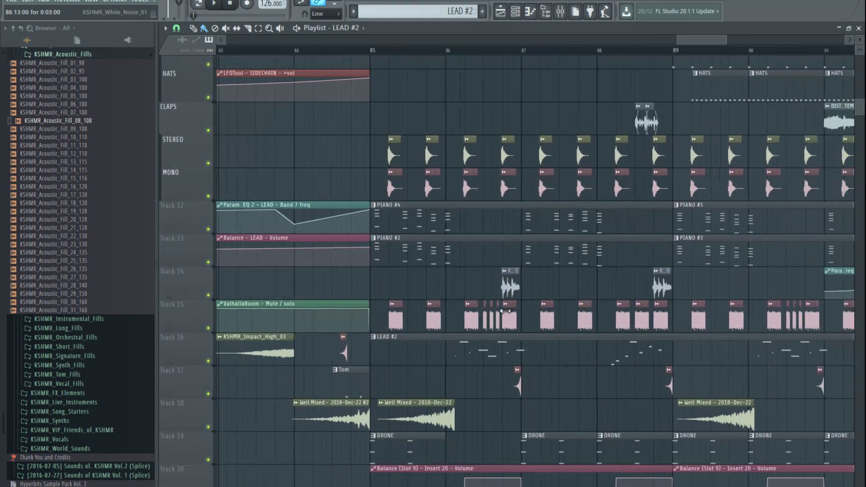
pyautogui.hscroll(4, 518, 365)
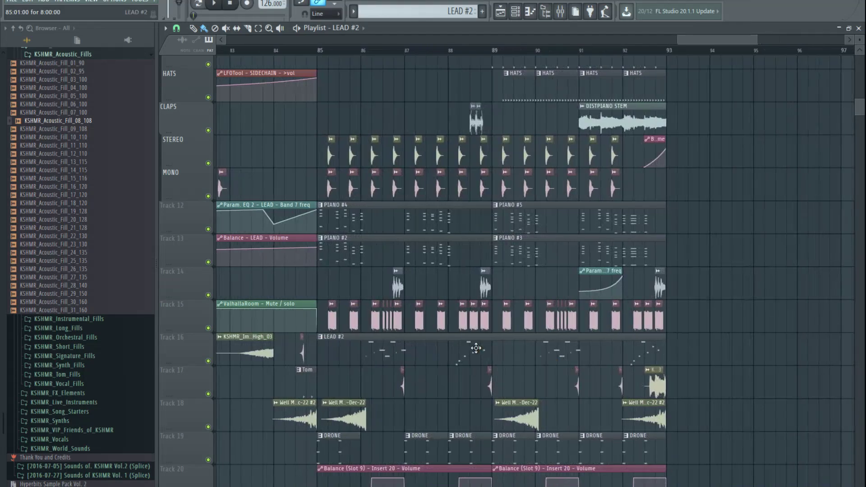
pyautogui.hscroll(-2, 432, 159)
pyautogui.hscroll(2, 429, 207)
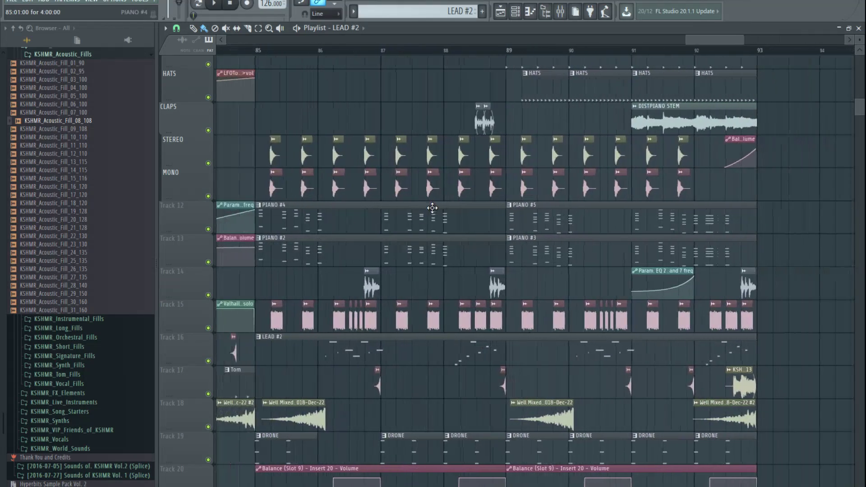
pyautogui.click(515, 53)
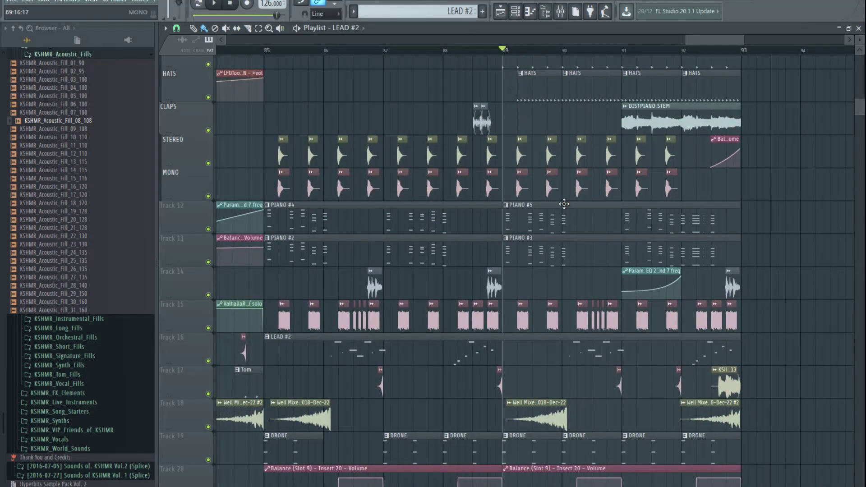
pyautogui.scroll(2, 597, 268)
pyautogui.rightClick(208, 163)
pyautogui.press('space')
pyautogui.press('space')
# Step: Unmute the RIDES, PERCS, STEREO and MONO tracks alongside the hats and play them together
pyautogui.click(208, 131)
pyautogui.click(208, 98)
pyautogui.scroll(3, 201, 293)
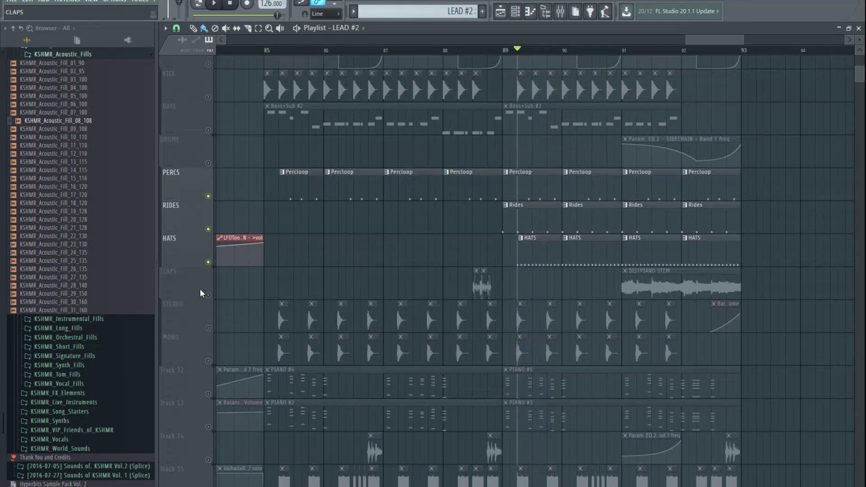
pyautogui.click(208, 328)
pyautogui.click(208, 361)
pyautogui.press('space')
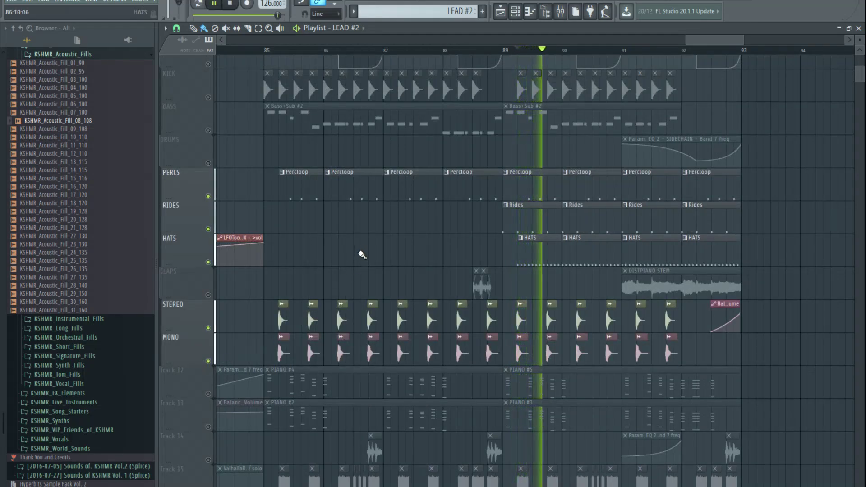
pyautogui.press('space')
# Step: Unmute all tracks, solo the CLAPS track, and play its DISTPIANO STEM clip from bar 91
pyautogui.rightClick(209, 263)
pyautogui.rightClick(209, 263)
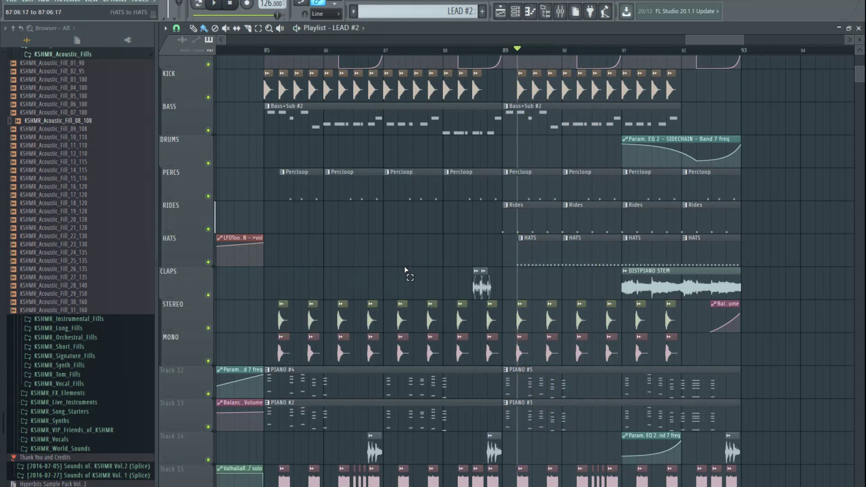
pyautogui.rightClick(208, 296)
pyautogui.click(628, 49)
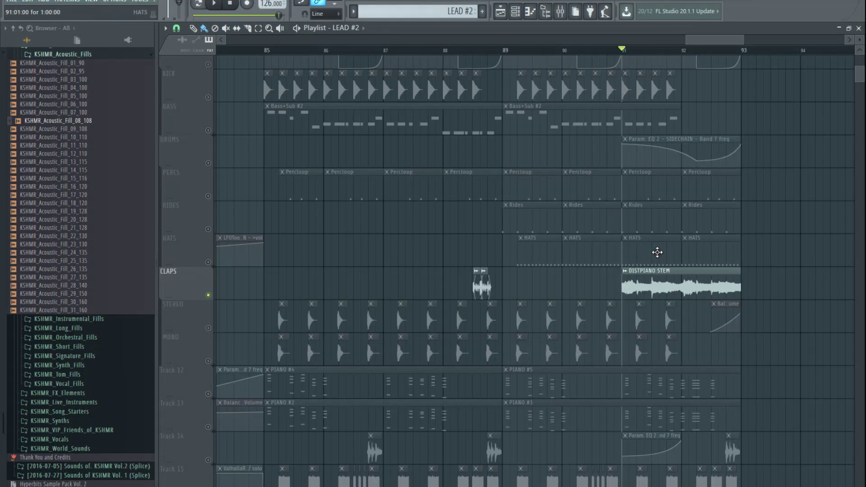
pyautogui.press('space')
pyautogui.scroll(-6, 619, 284)
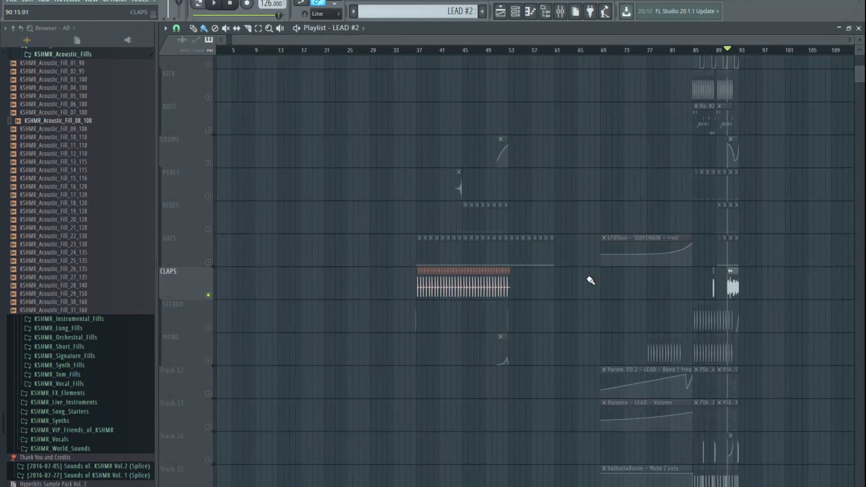
pyautogui.scroll(3, 748, 289)
pyautogui.press('space')
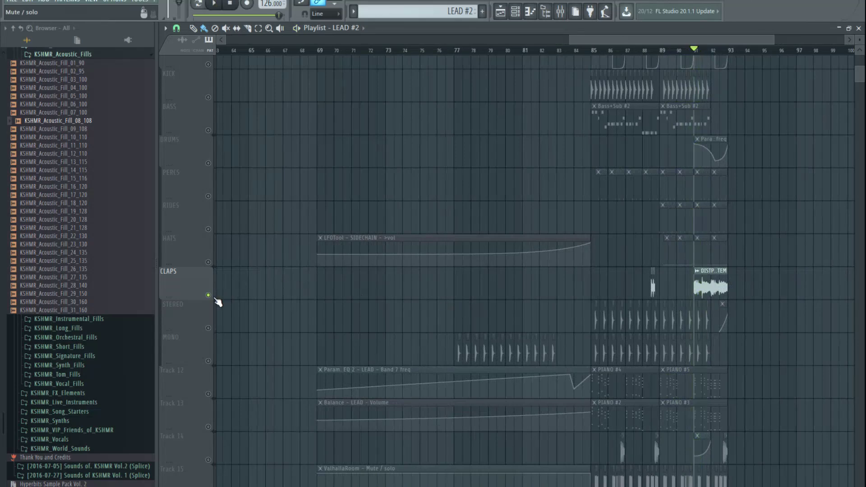
# Step: Play the DISTPIANO STEM with Track 14's EQ frequency automation unmuted, and unmute all playlist tracks
pyautogui.scroll(3, 740, 280)
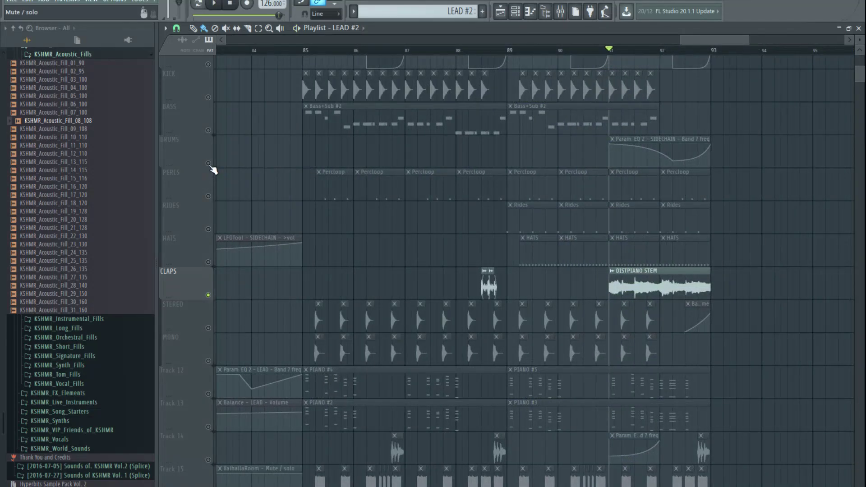
pyautogui.scroll(-3, 379, 329)
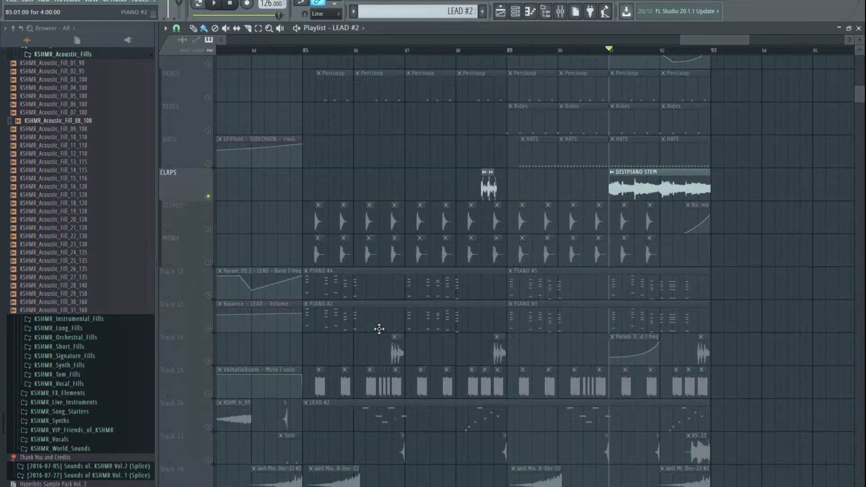
pyautogui.click(208, 360)
pyautogui.press('space')
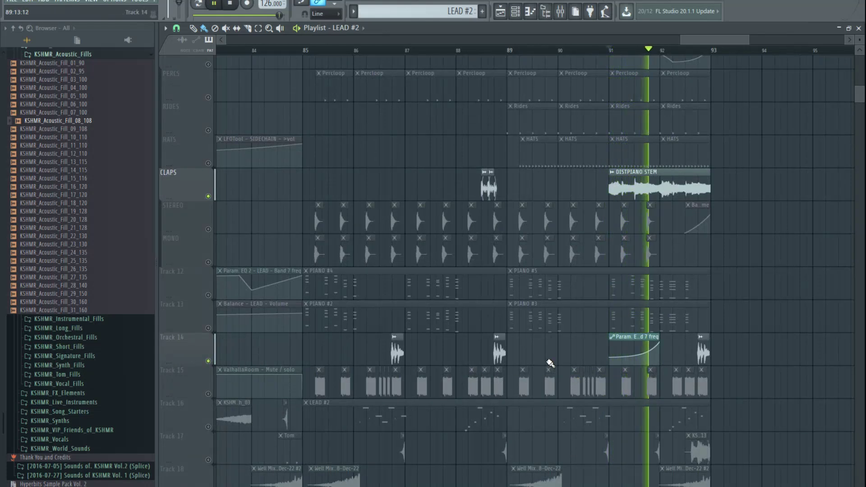
pyautogui.press('space')
pyautogui.rightClick(208, 197)
pyautogui.keyDown('ctrl'); pyautogui.scroll(-8, 309, 179); pyautogui.keyUp('ctrl')
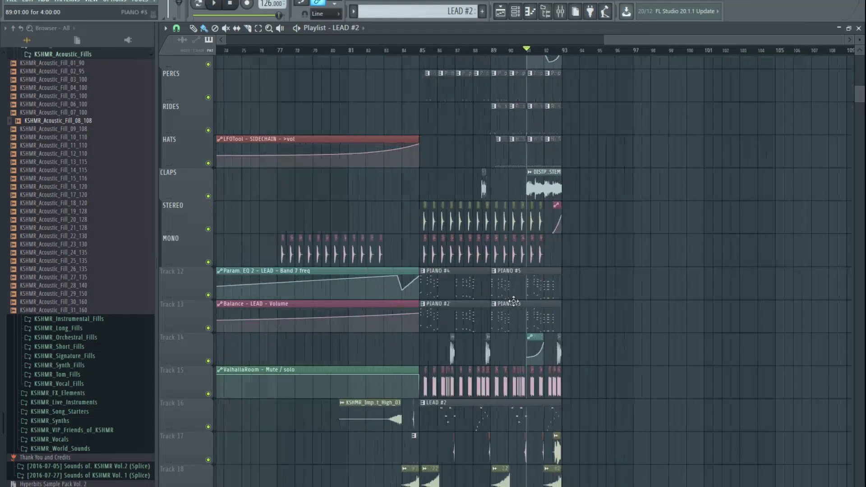
# Step: Solo Track 23 and play the BREAK W SWING clip from bar 29, two points further on, and its intro
pyautogui.scroll(-6, 575, 323)
pyautogui.scroll(-6, 546, 324)
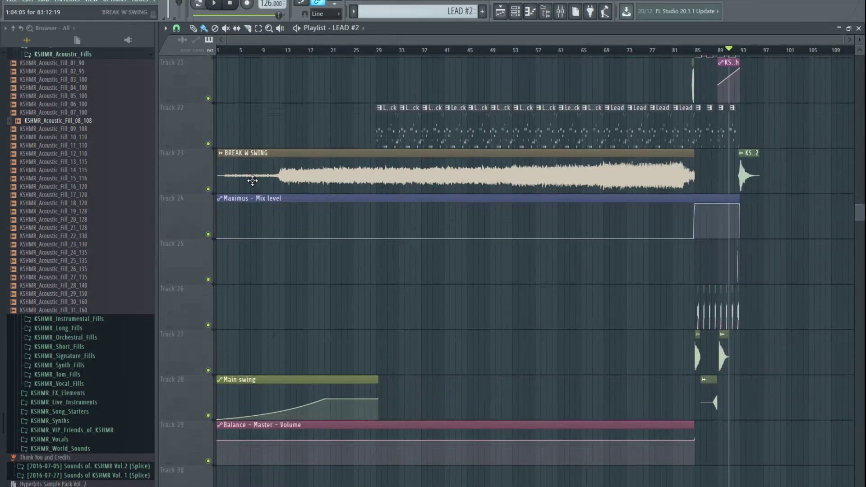
pyautogui.rightClick(208, 189)
pyautogui.click(371, 49)
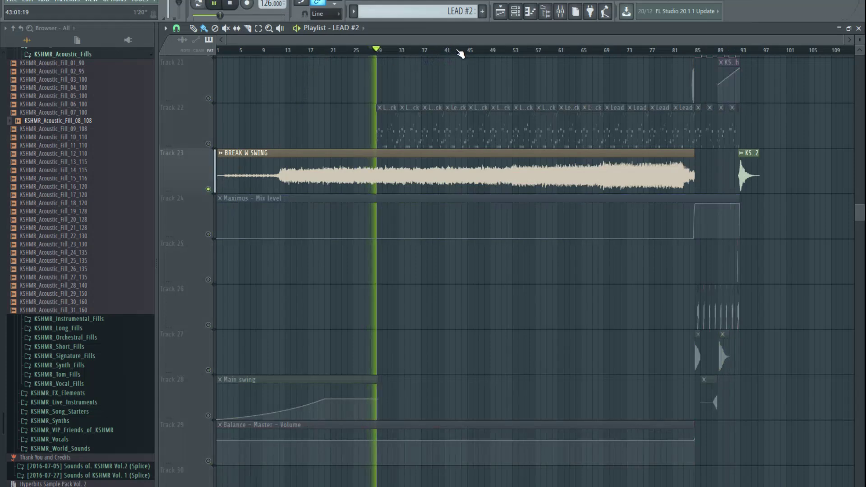
pyautogui.click(452, 48)
pyautogui.click(504, 49)
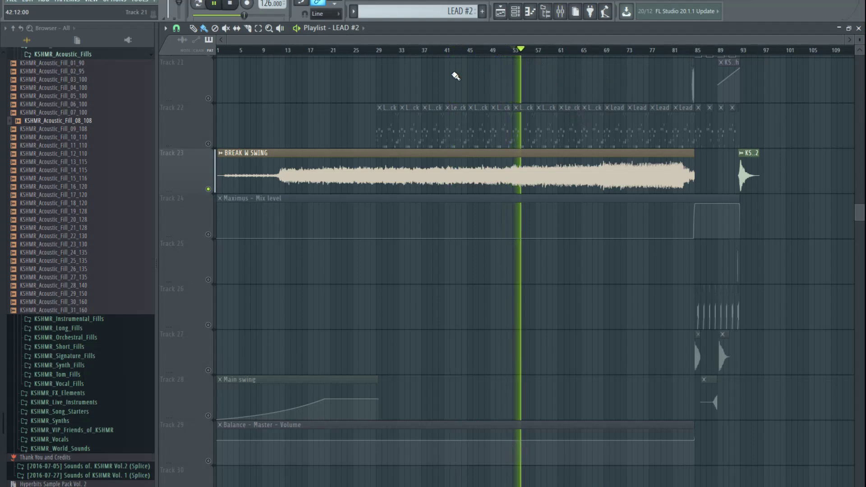
pyautogui.moveTo(234, 48); pyautogui.dragTo(267, 49)
pyautogui.press('space')
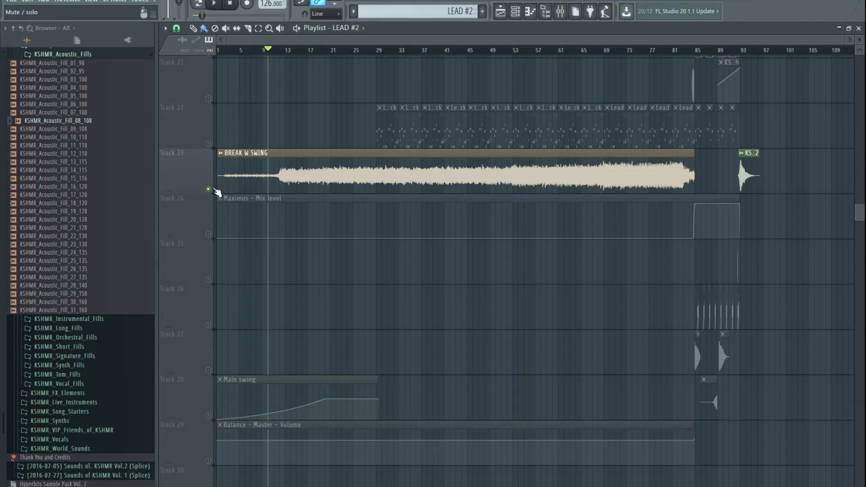
# Step: Move the playback position to around bar 62 and unmute all playlist tracks
pyautogui.scroll(4, 487, 302)
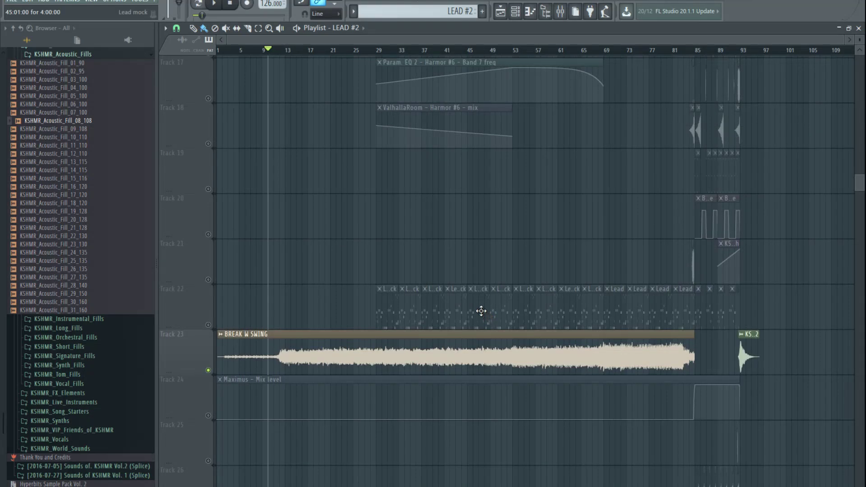
pyautogui.click(665, 50)
pyautogui.moveTo(683, 54); pyautogui.dragTo(583, 86)
pyautogui.scroll(2, 635, 166)
pyautogui.scroll(-2, 567, 299)
pyautogui.rightClick(209, 370)
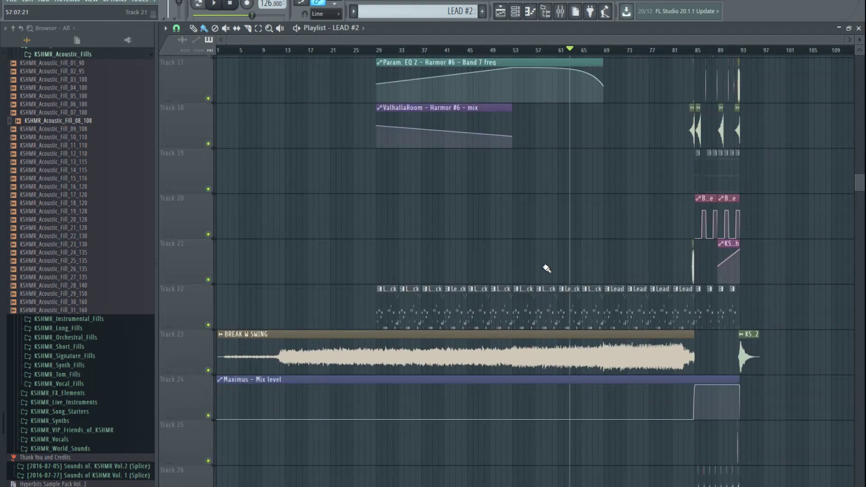
# Step: Play the start of the drop from bar 85 with all tracks active, and stop playback
pyautogui.scroll(2, 790, 307)
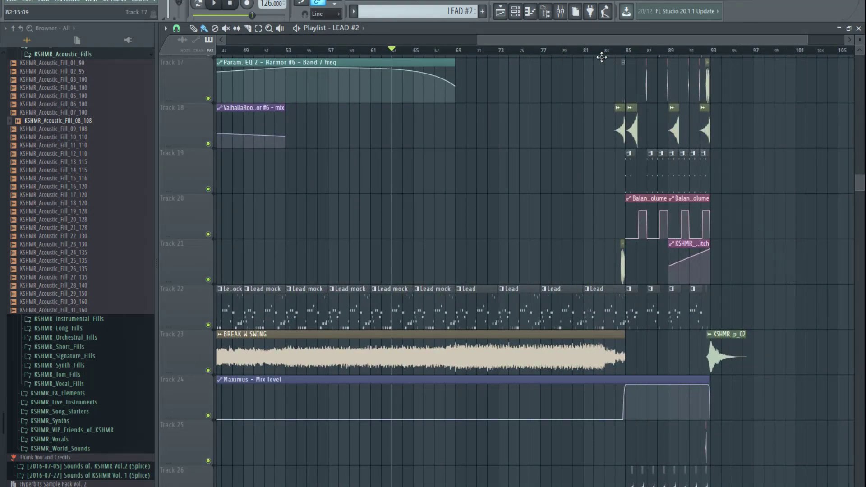
pyautogui.hscroll(1, 606, 39)
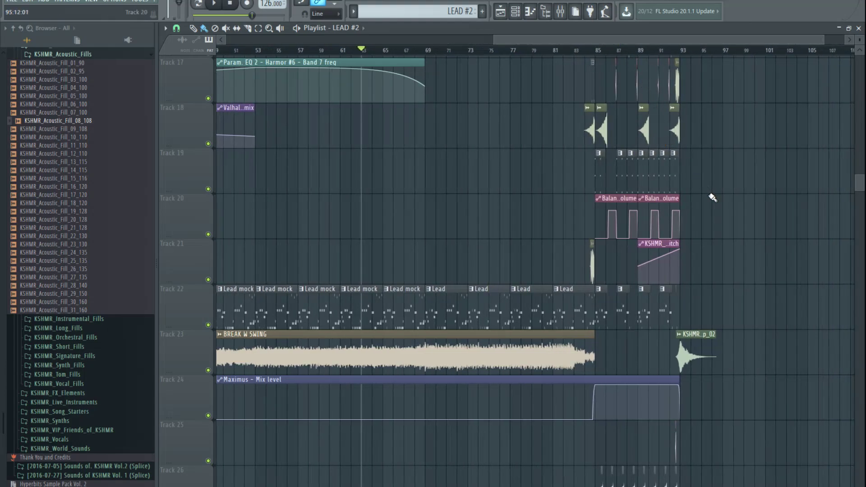
pyautogui.scroll(2, 713, 197)
pyautogui.scroll(6, 721, 284)
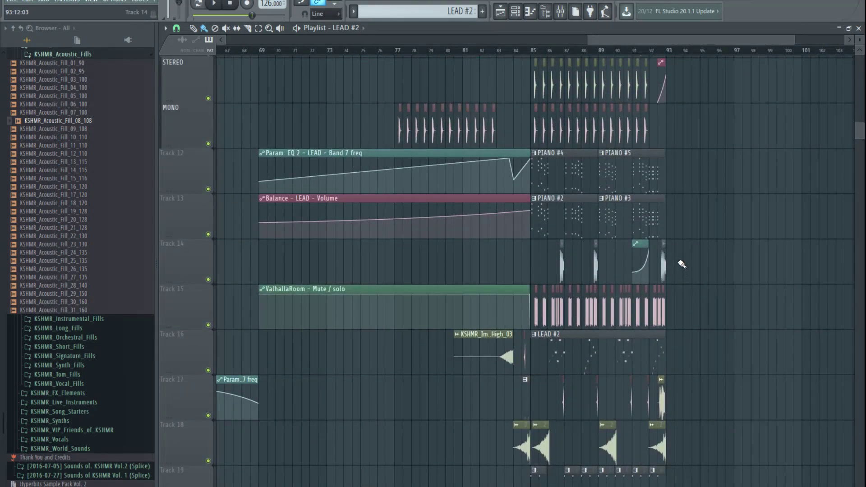
pyautogui.scroll(-1, 632, 194)
pyautogui.scroll(-1, 610, 228)
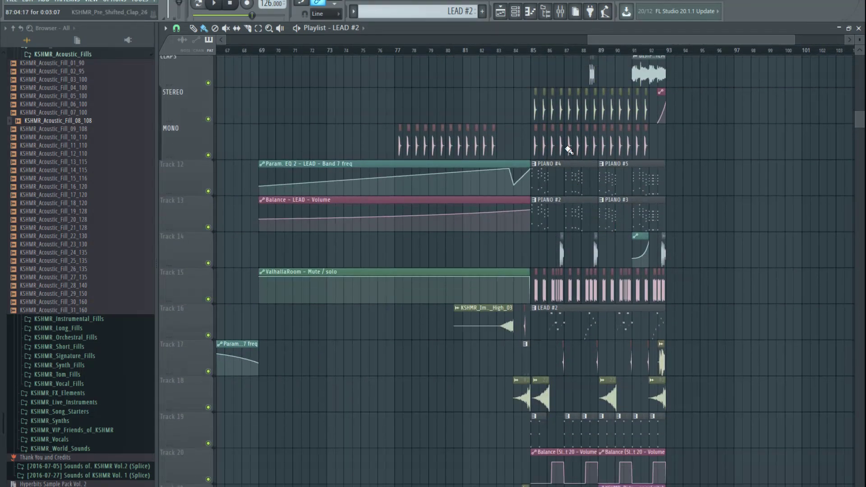
pyautogui.click(536, 52)
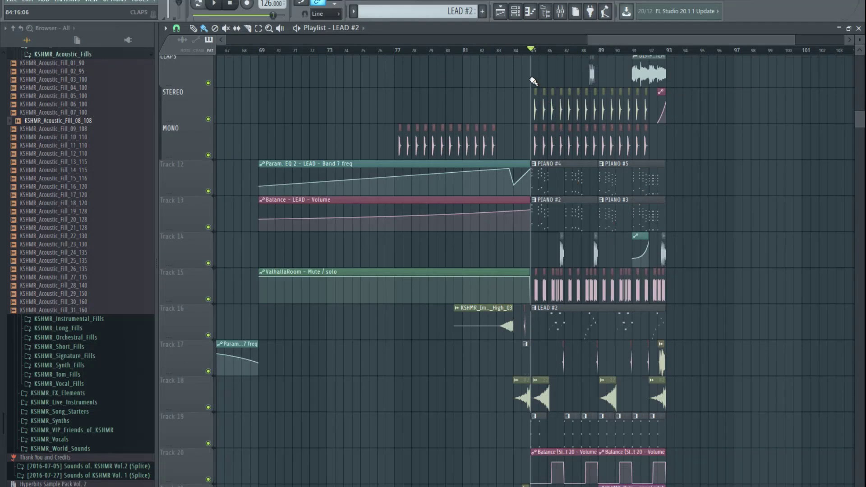
pyautogui.scroll(3, 600, 135)
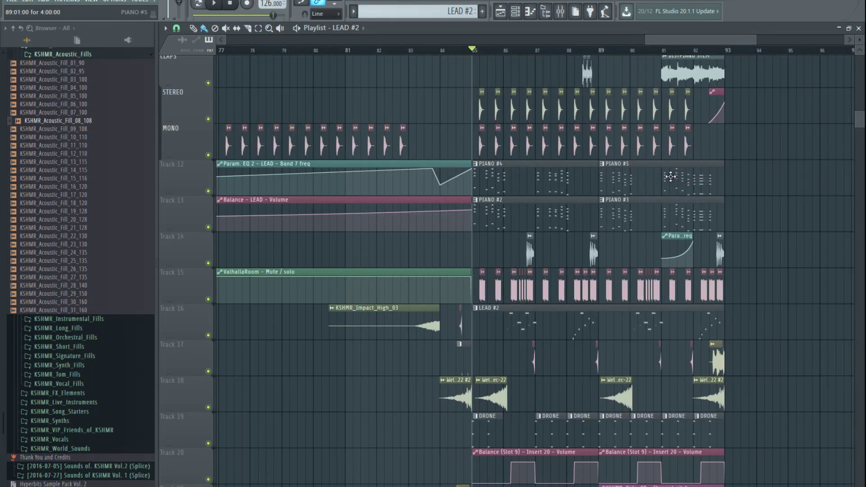
pyautogui.scroll(1, 669, 162)
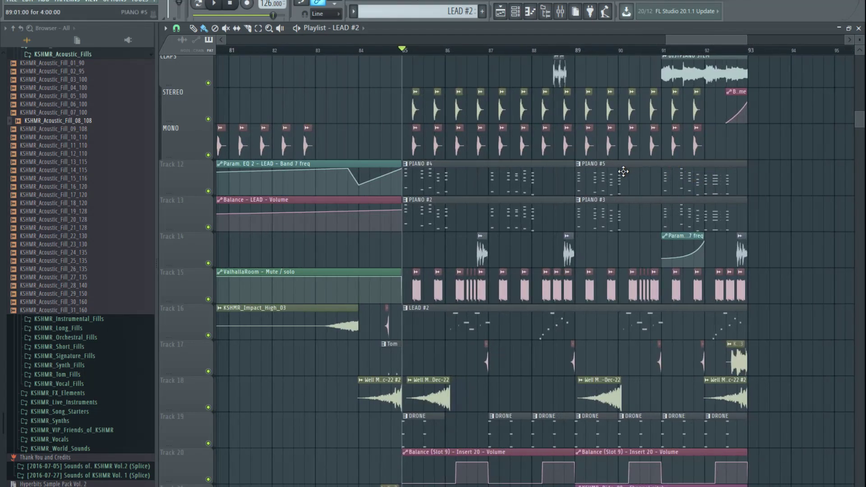
pyautogui.scroll(1, 625, 172)
pyautogui.press('space')
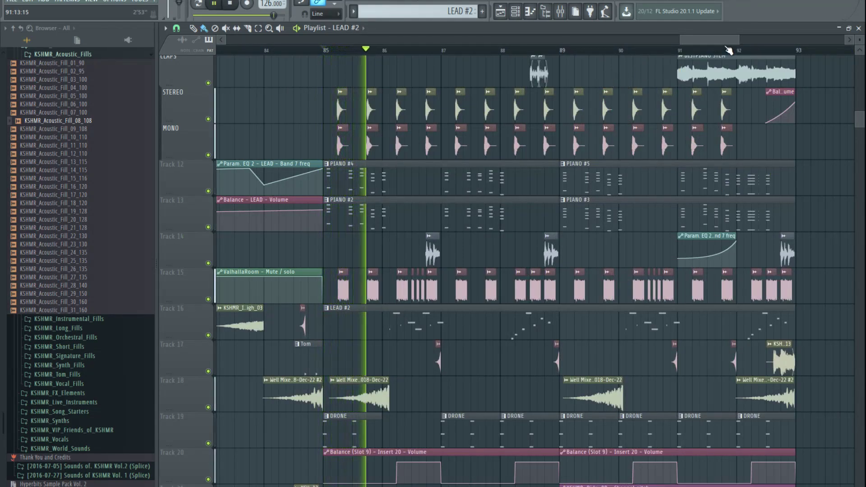
pyautogui.hscroll(-2, 729, 50)
pyautogui.press('space')
pyautogui.click(233, 4)
# Step: Review Tracks 16 to 27 across the break and the drop, and place the playback position at bar 25
pyautogui.scroll(-2, 512, 170)
pyautogui.scroll(-3, 480, 175)
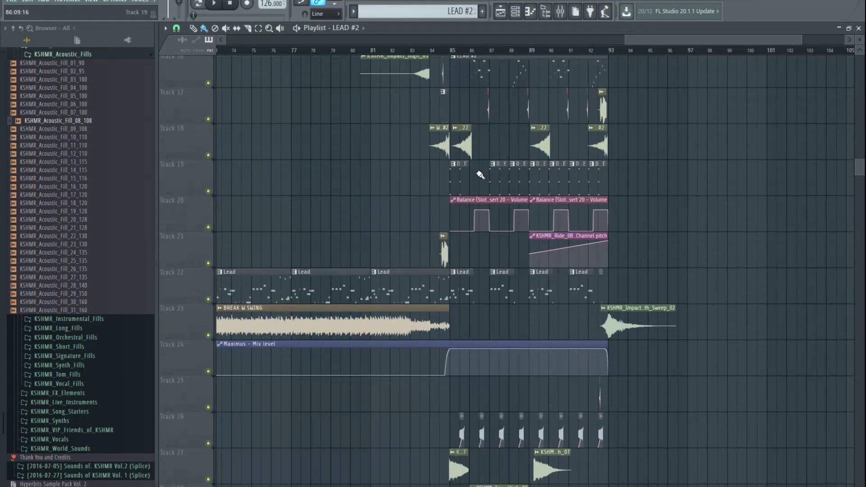
pyautogui.scroll(-3, 481, 175)
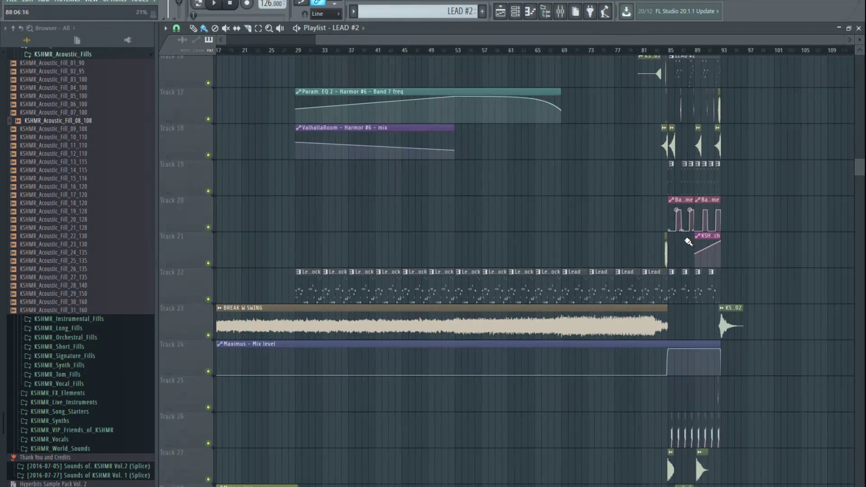
pyautogui.scroll(4, 631, 245)
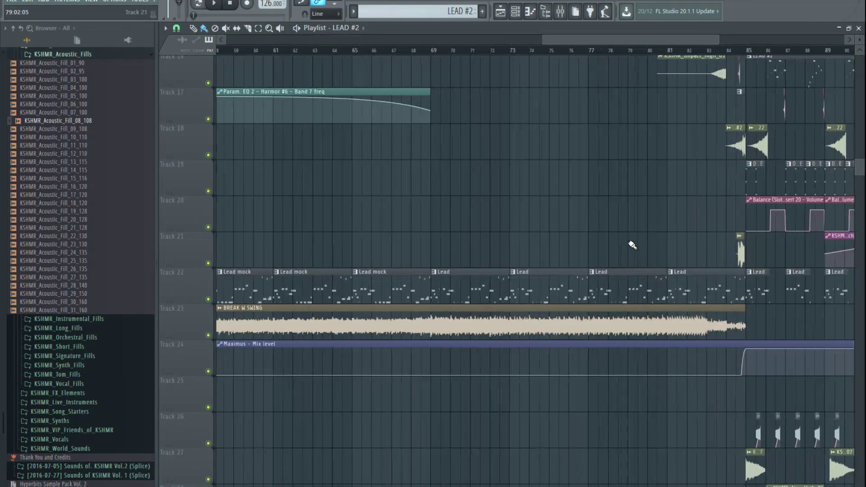
pyautogui.scroll(-3, 672, 235)
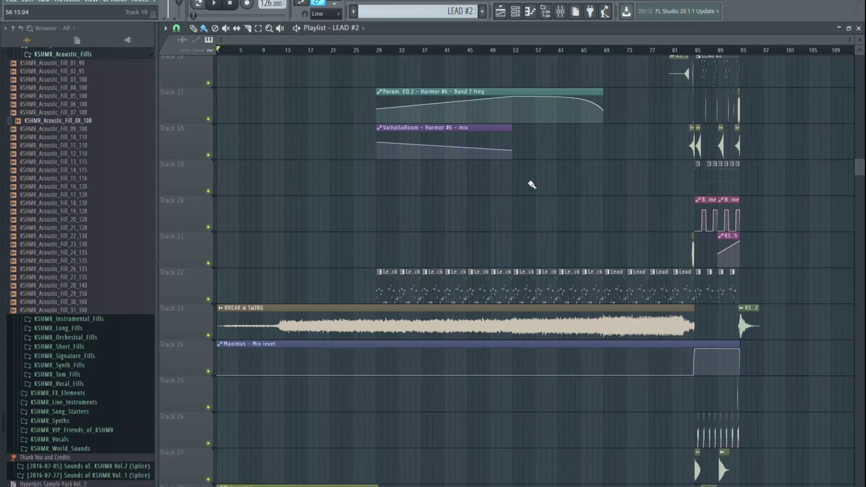
pyautogui.click(357, 53)
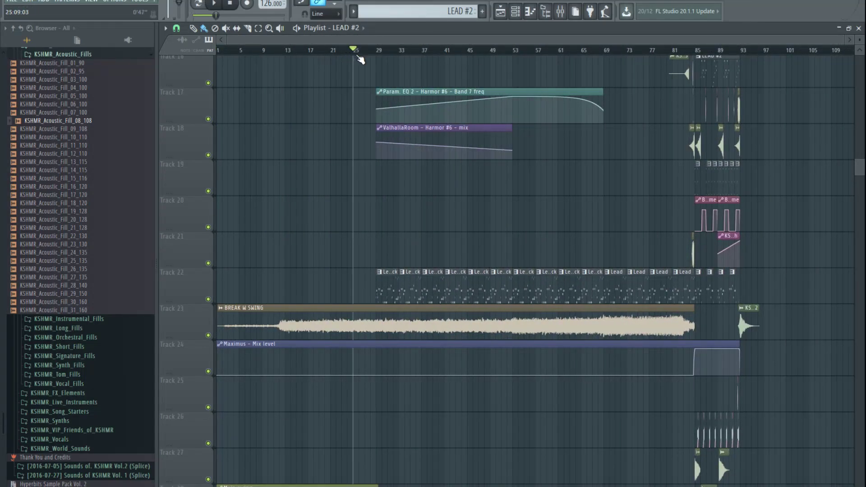
# Step: Review the percussion tracks and the LEAD automation before the drop, and place the playback position at bar 69
pyautogui.scroll(5, 494, 176)
pyautogui.scroll(5, 419, 205)
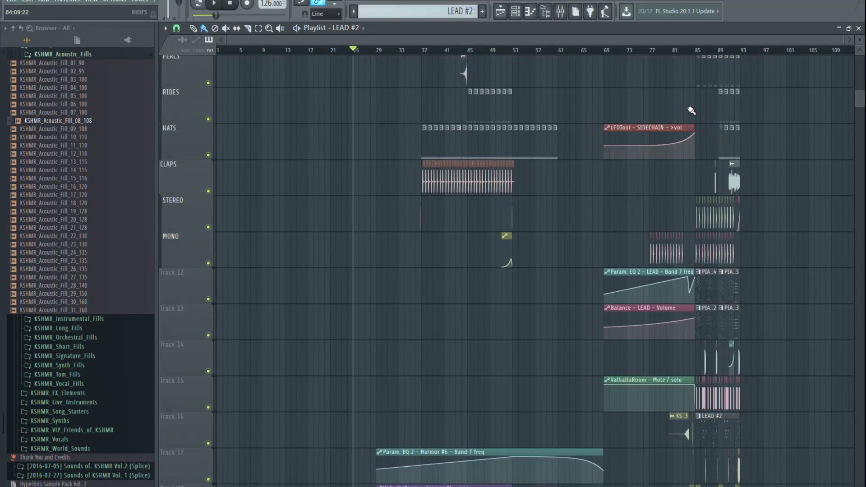
pyautogui.scroll(3, 661, 103)
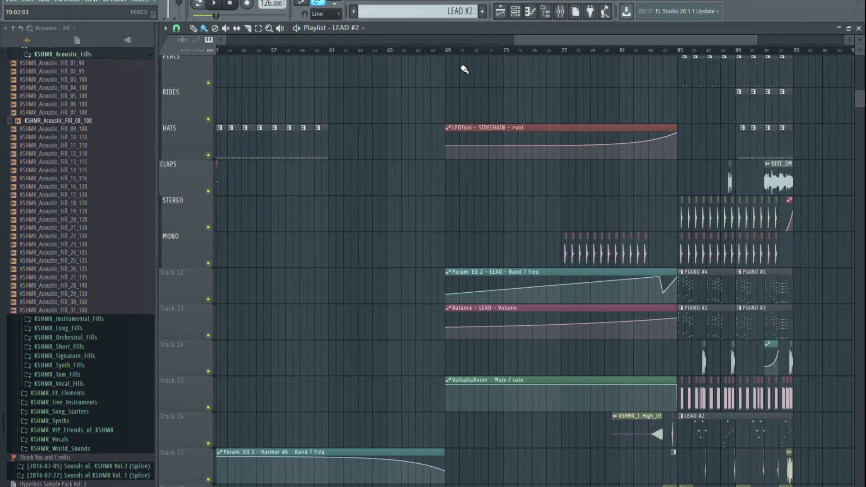
pyautogui.click(451, 50)
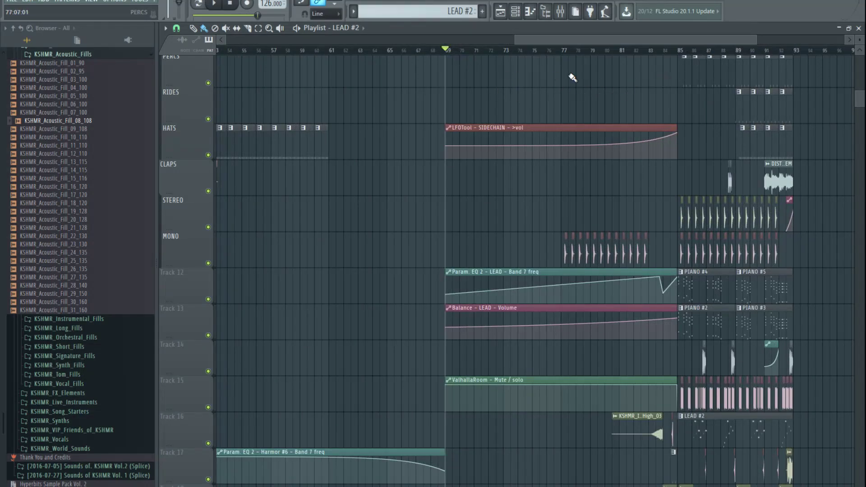
# Step: Move the BREAK W SWING audio clip from Track 23 down to the empty Track 34
pyautogui.scroll(-2, 611, 194)
pyautogui.scroll(-3, 541, 210)
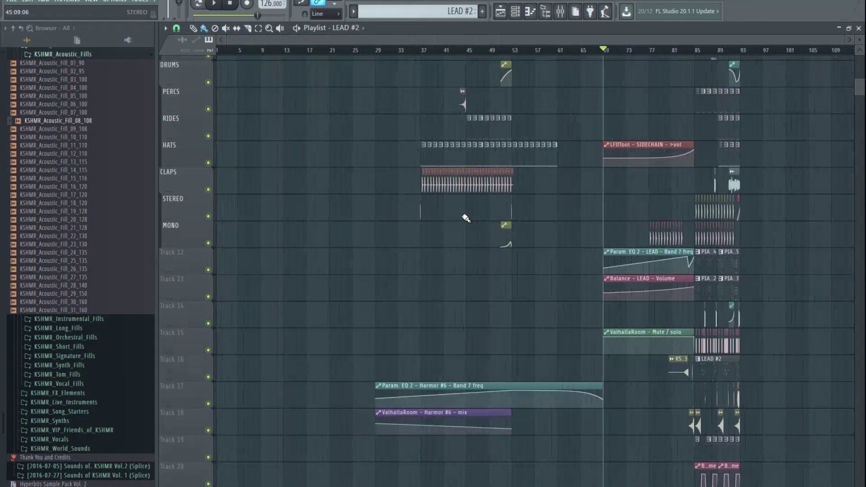
pyautogui.scroll(4, 583, 288)
pyautogui.scroll(-3, 625, 222)
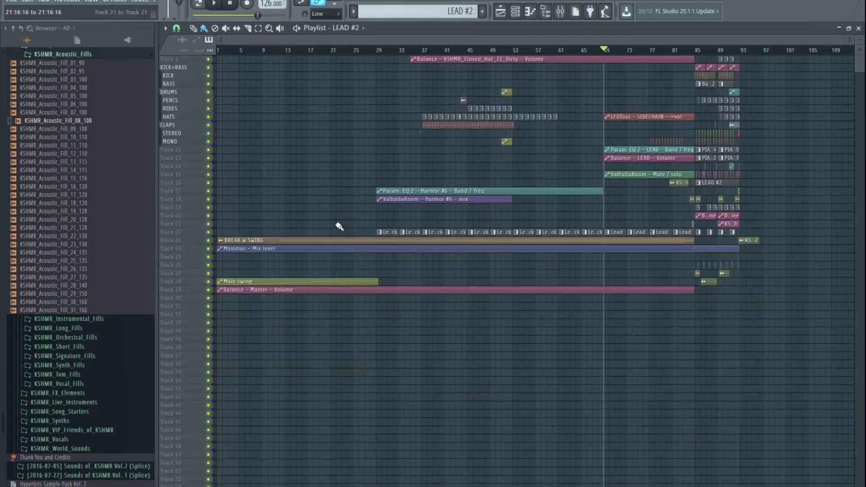
pyautogui.moveTo(336, 238); pyautogui.dragTo(342, 331)
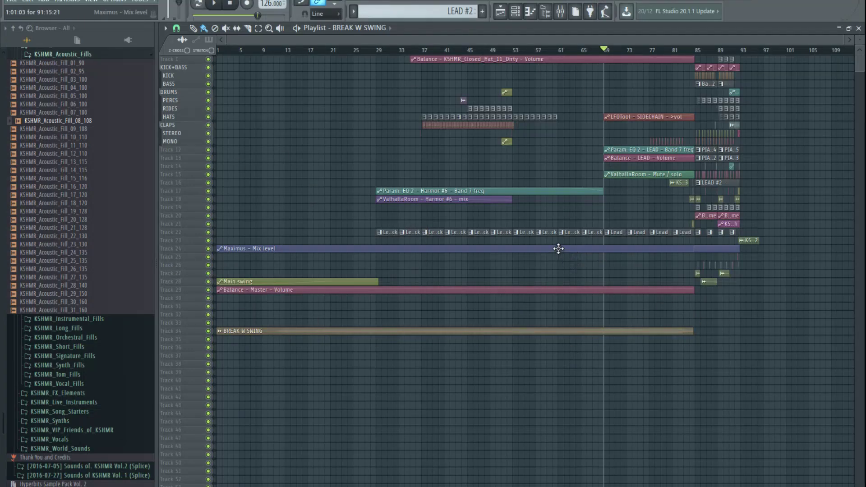
# Step: Select the row of Lead mock and Lead clips on Track 22 and examine their note patterns
pyautogui.scroll(4, 559, 246)
pyautogui.click(393, 196)
pyautogui.moveTo(374, 192); pyautogui.dragTo(684, 189)
pyautogui.scroll(2, 566, 212)
pyautogui.scroll(4, 563, 214)
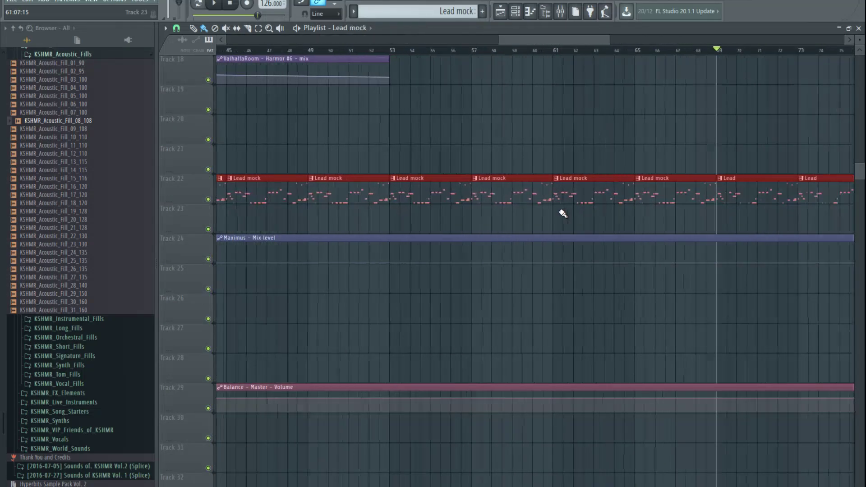
pyautogui.scroll(-5, 632, 217)
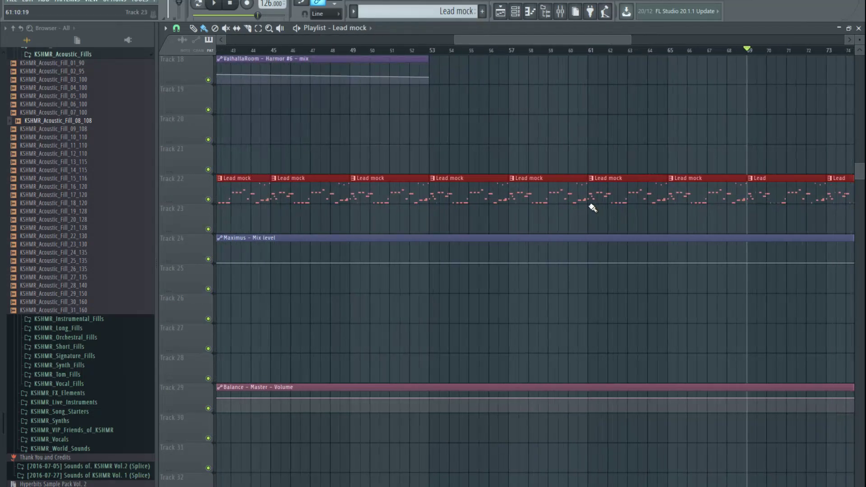
# Step: Play the break from bar 29 while inspecting the Harmor #6 mixer track in solo, and close the mixer
pyautogui.click(395, 93)
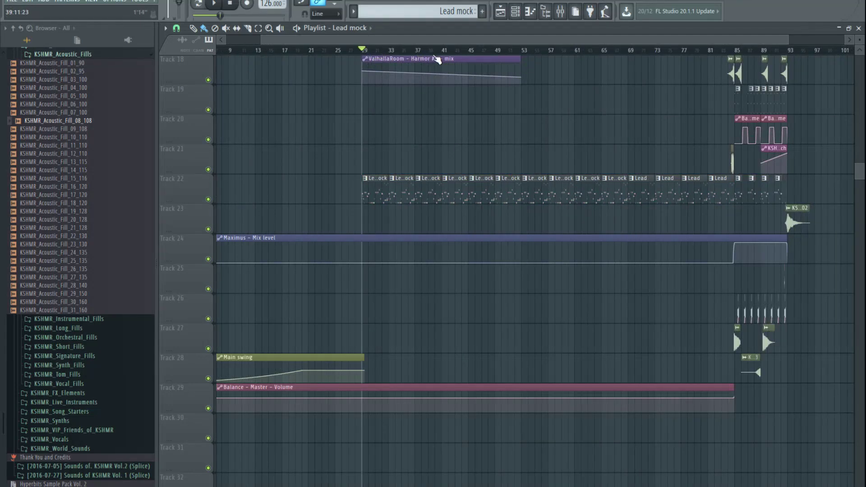
pyautogui.press('space')
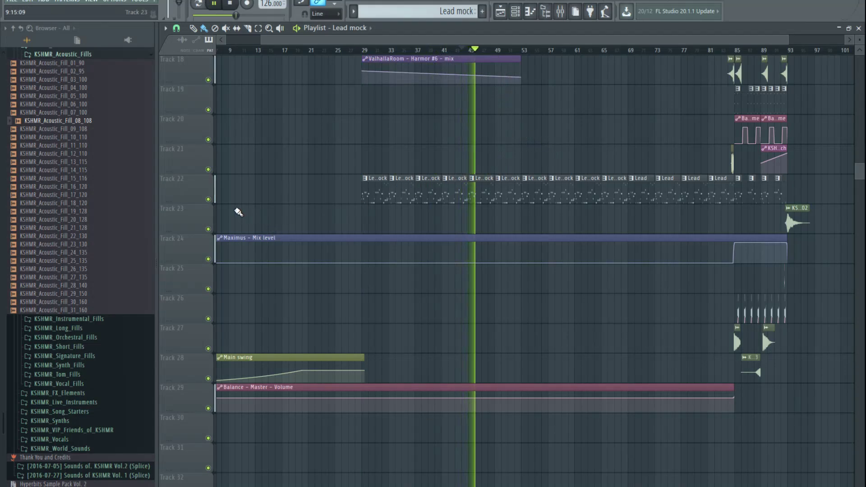
pyautogui.press('F9')
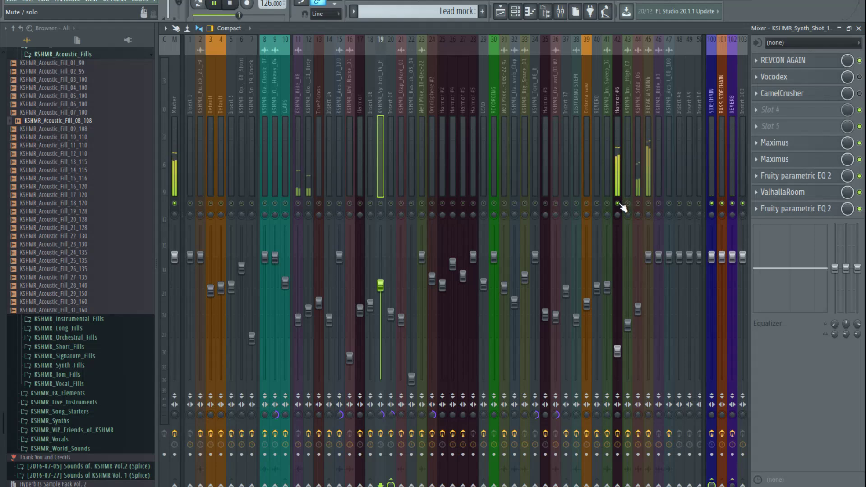
pyautogui.click(621, 184)
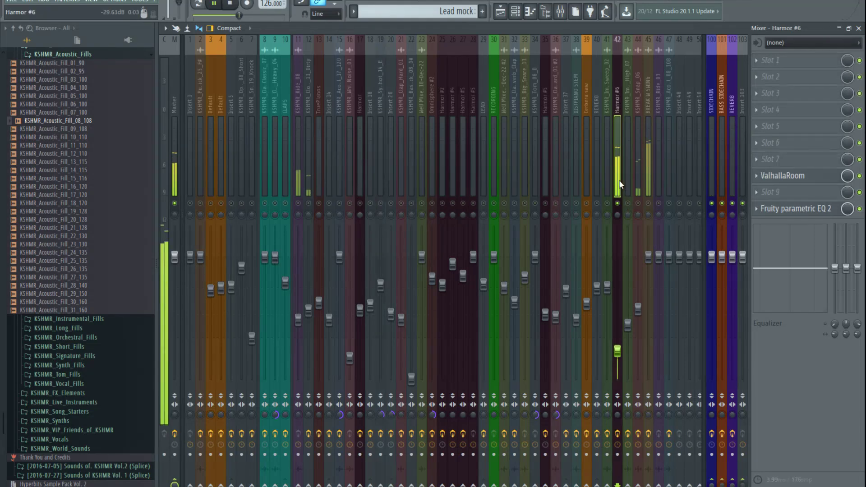
pyautogui.rightClick(621, 204)
pyautogui.click(858, 28)
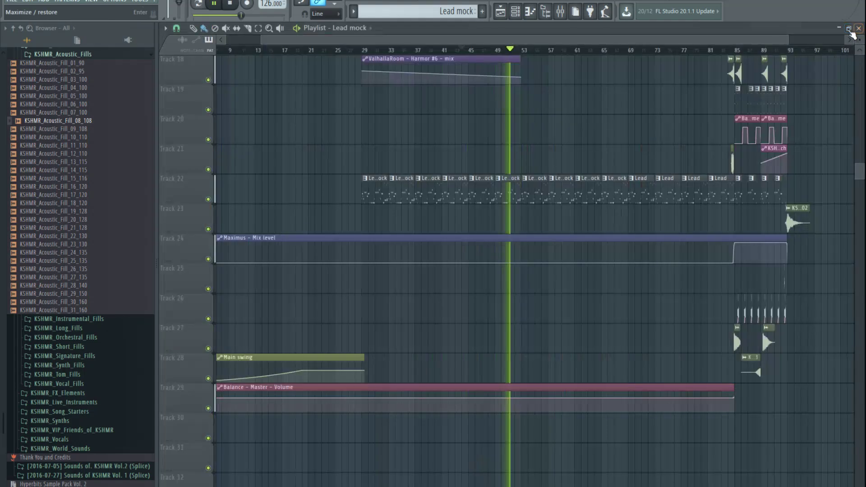
# Step: Replay the break while reviewing the Harmor #6 EQ band 7 frequency and ValhallaRoom mix automation on Tracks 17 and 18
pyautogui.press('space')
pyautogui.press('space')
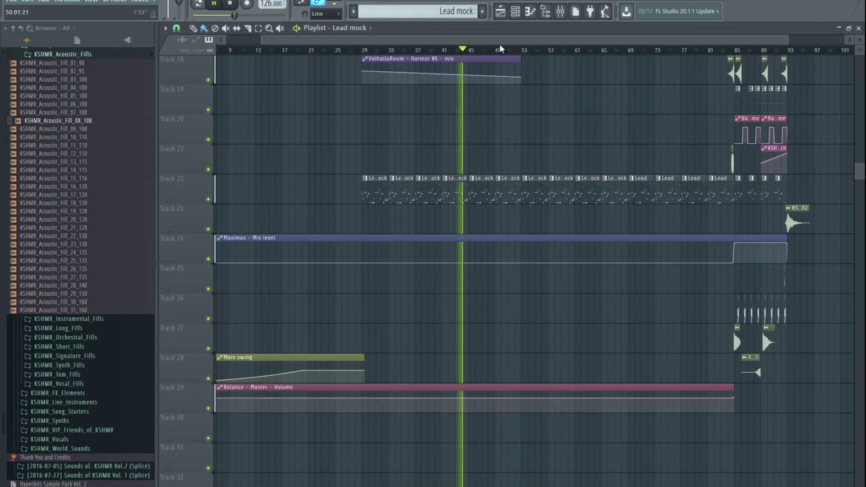
pyautogui.keyDown('ctrl'); pyautogui.scroll(5, 535, 135); pyautogui.keyUp('ctrl')
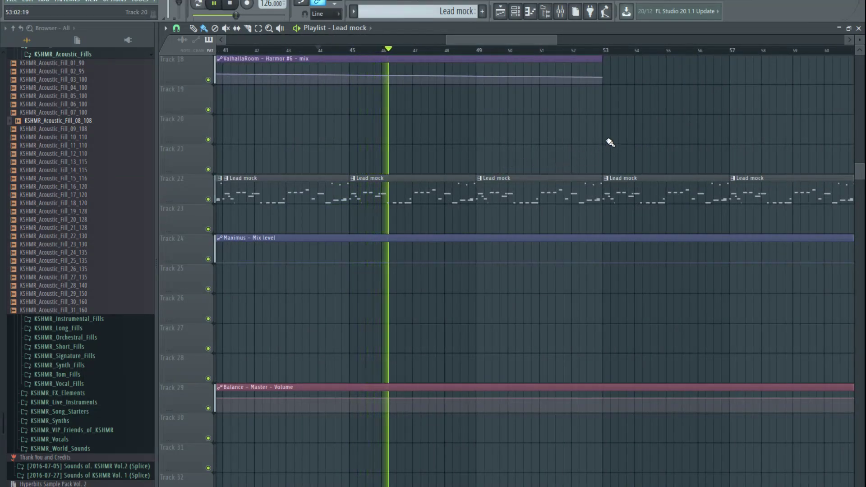
pyautogui.scroll(4, 537, 176)
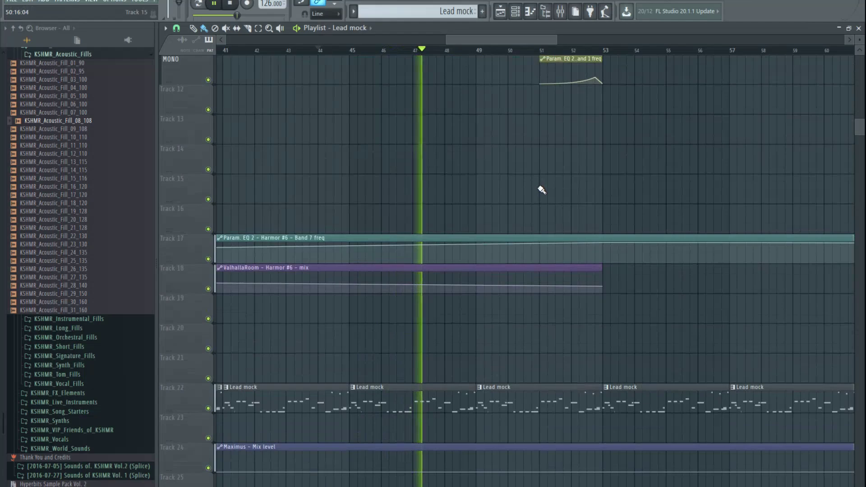
pyautogui.keyDown('ctrl'); pyautogui.scroll(1, 513, 219); pyautogui.keyUp('ctrl')
pyautogui.keyDown('ctrl'); pyautogui.scroll(-7, 512, 214); pyautogui.keyUp('ctrl')
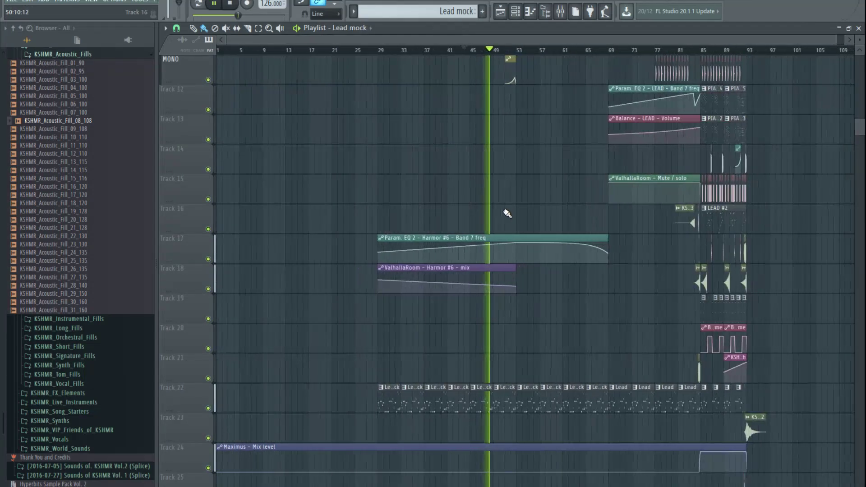
pyautogui.scroll(-4, 513, 218)
# Step: Stop playback and undo the recent clip moves, restoring the BREAK W SWING clip from Track 34 to Track 23
pyautogui.press('space')
pyautogui.scroll(-4, 552, 302)
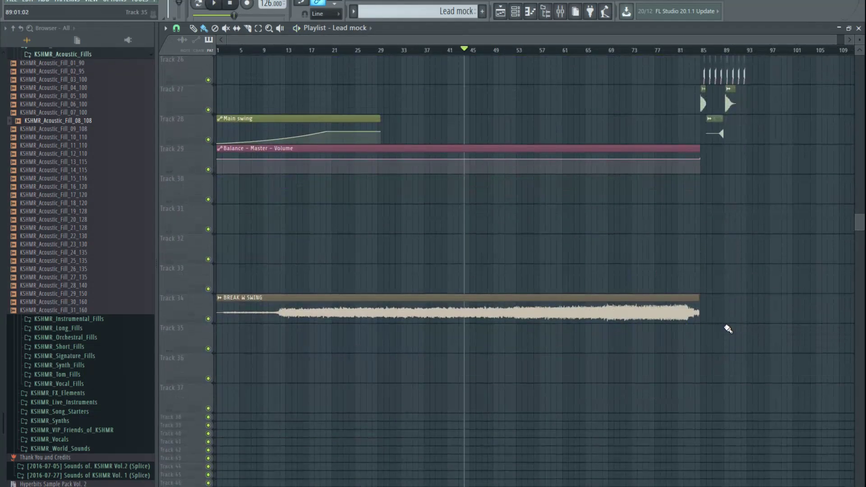
pyautogui.keyDown('ctrl'); pyautogui.scroll(6, 706, 299); pyautogui.keyUp('ctrl')
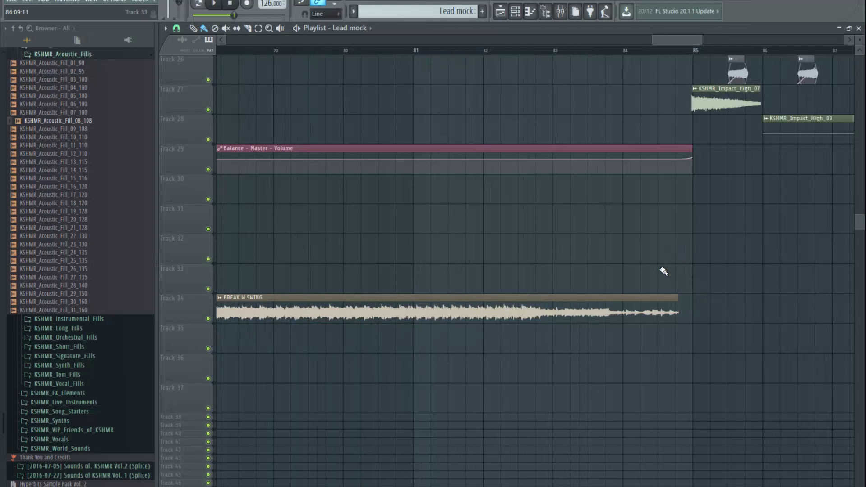
pyautogui.keyDown('ctrl'); pyautogui.scroll(1, 664, 271); pyautogui.keyUp('ctrl')
pyautogui.hotkey('ctrl', 'alt', 'z')
pyautogui.hotkey('ctrl', 'alt', 'z')
pyautogui.hotkey('ctrl', 'alt', 'z')
pyautogui.hotkey('ctrl', 'alt', 'z')
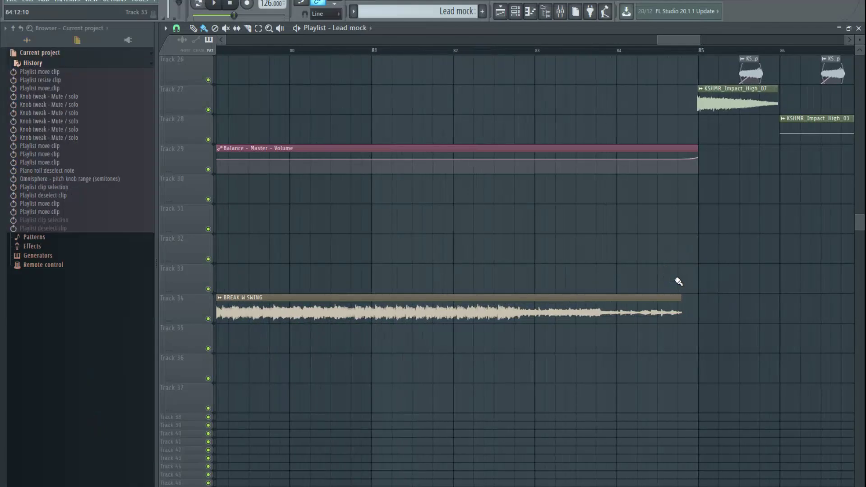
pyautogui.scroll(5, 685, 255)
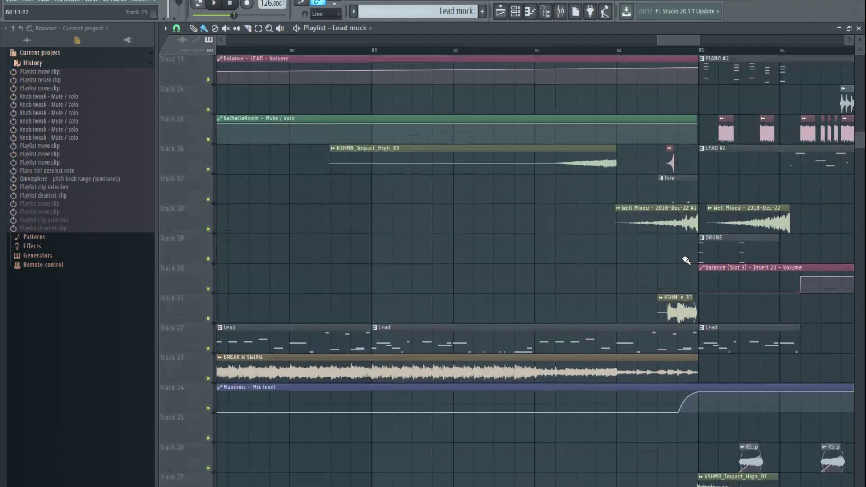
# Step: Play the break with the restored stem and adjust the start edge of the BREAK W SWING clip on Track 23
pyautogui.keyDown('ctrl'); pyautogui.scroll(-4, 569, 329); pyautogui.keyUp('ctrl')
pyautogui.keyDown('ctrl'); pyautogui.scroll(-3, 559, 334); pyautogui.keyUp('ctrl')
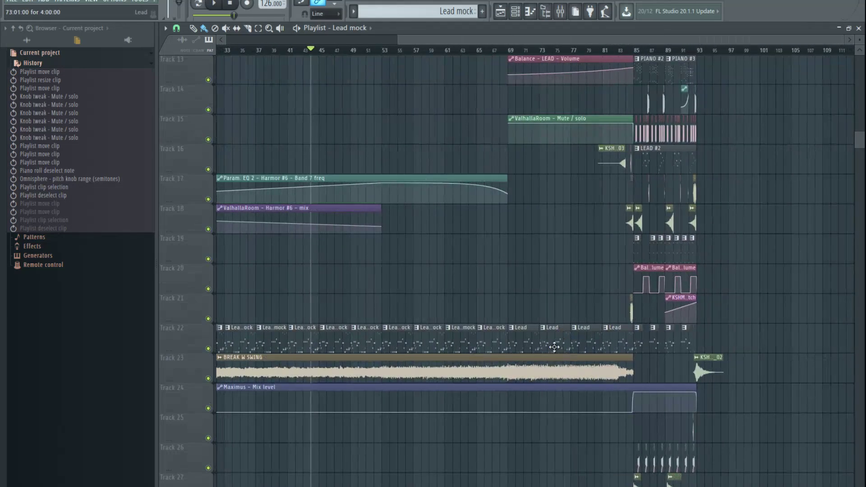
pyautogui.press('space')
pyautogui.keyDown('ctrl'); pyautogui.scroll(6, 322, 288); pyautogui.keyUp('ctrl')
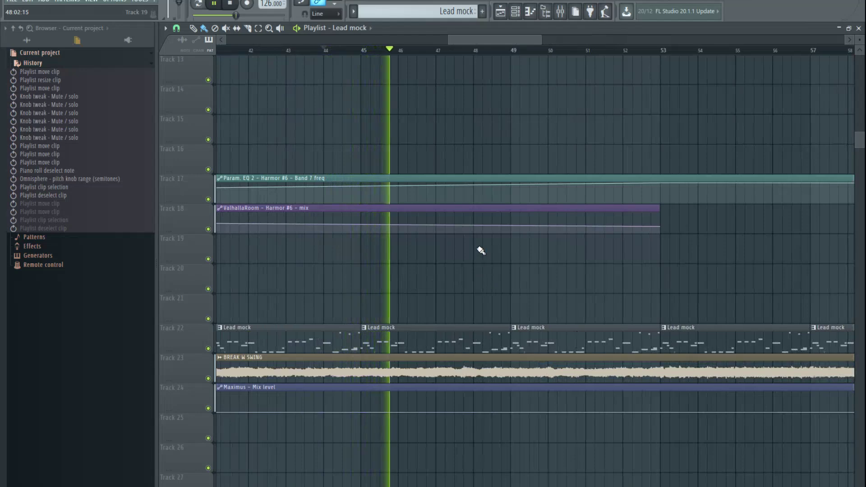
pyautogui.keyDown('ctrl'); pyautogui.scroll(-8, 431, 294); pyautogui.keyUp('ctrl')
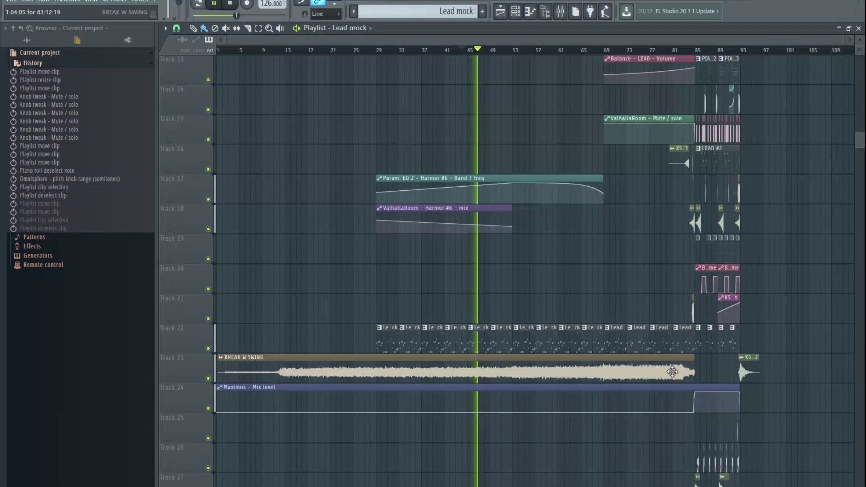
pyautogui.moveTo(217, 375); pyautogui.dragTo(212, 376)
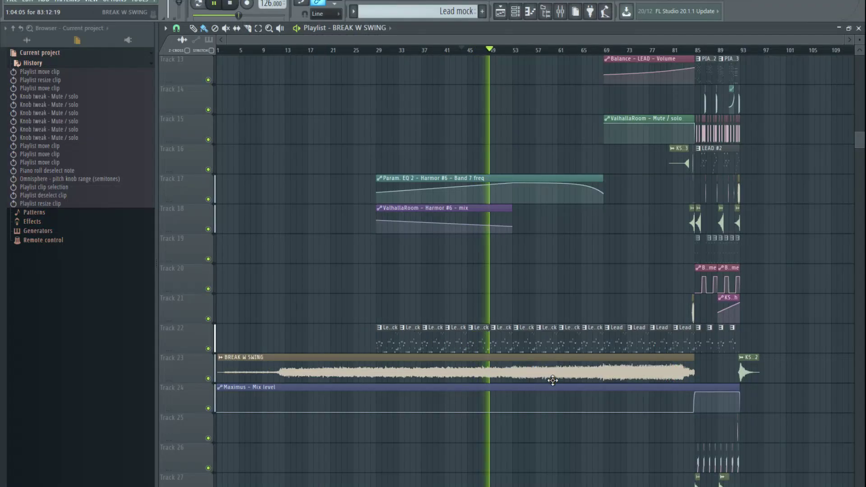
pyautogui.keyDown('ctrl'); pyautogui.scroll(5, 552, 381); pyautogui.keyUp('ctrl')
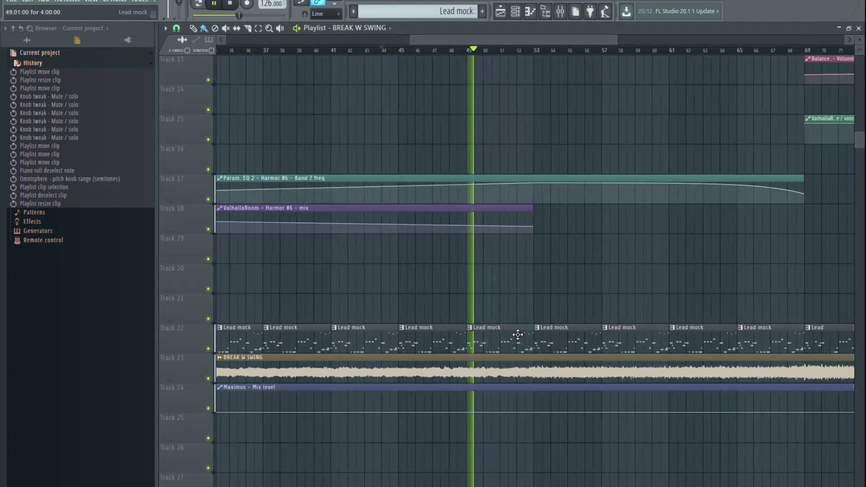
# Step: Solo the Harmor #6 track in the mixer and close the mixer
pyautogui.click(562, 16)
pyautogui.rightClick(618, 203)
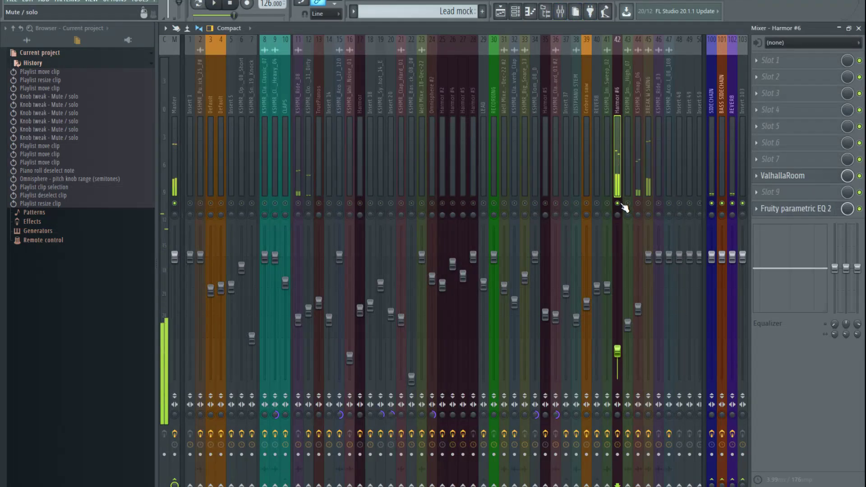
pyautogui.rightClick(622, 204)
pyautogui.click(858, 28)
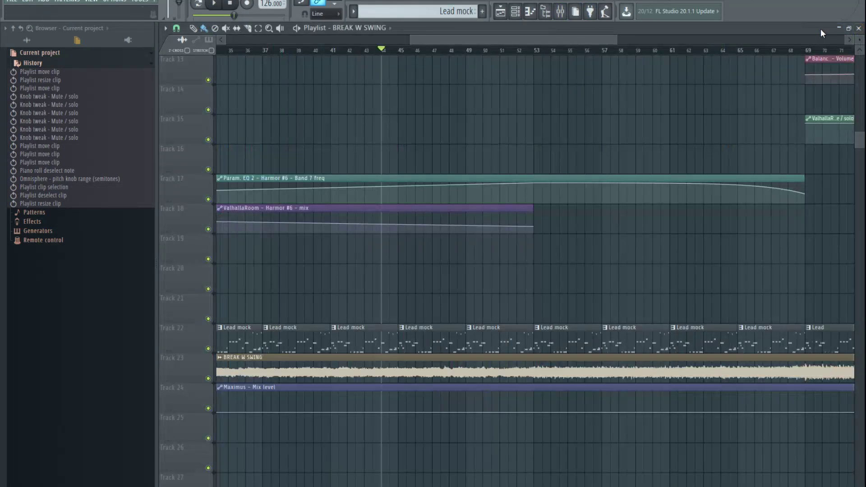
# Step: Examine the Lead mock and Lead clips on Track 22 across the break up to the drop at bar 85
pyautogui.click(635, 349)
pyautogui.scroll(-4, 608, 286)
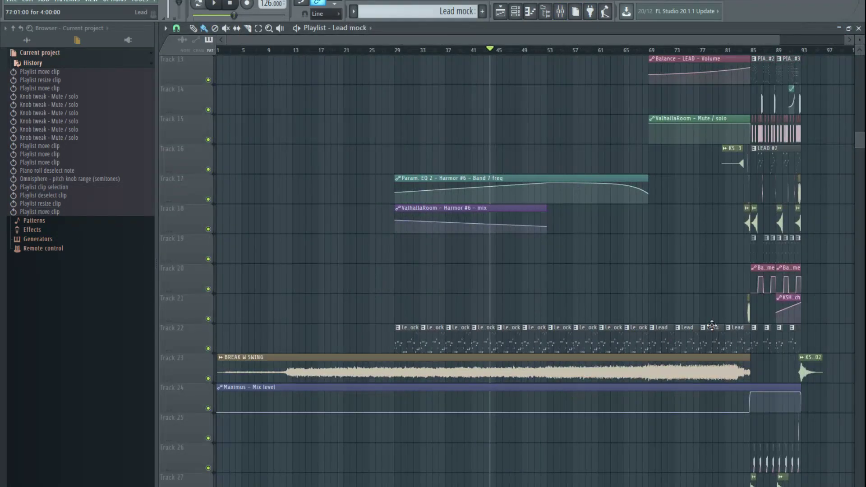
pyautogui.scroll(4, 708, 326)
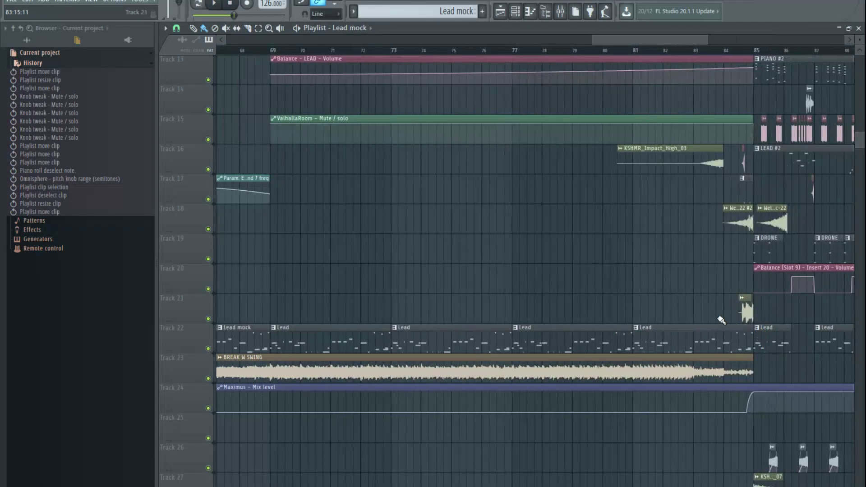
pyautogui.scroll(-4, 480, 319)
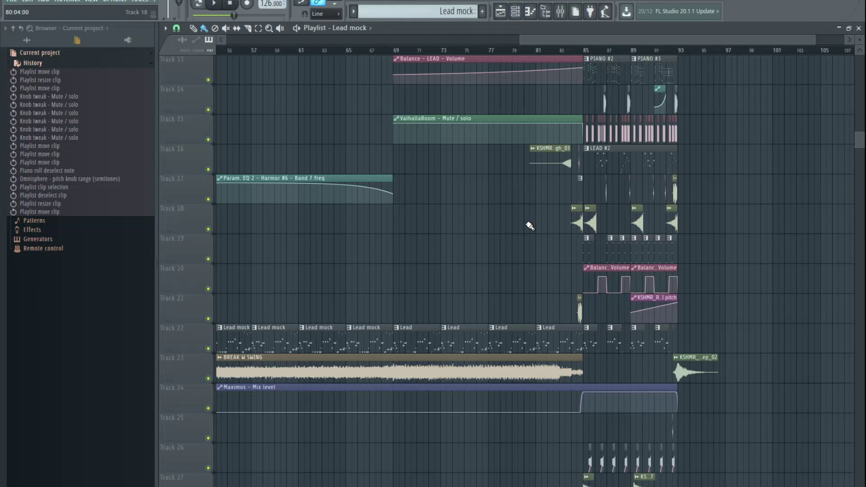
pyautogui.scroll(-4, 533, 266)
pyautogui.scroll(3, 381, 215)
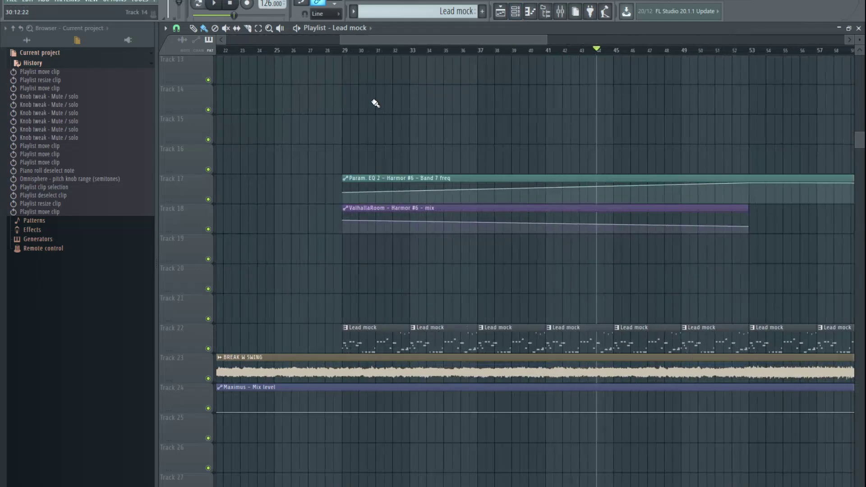
# Step: Place the playback position at bar 29 and play with the Harmor #6 track's Fruity parametric EQ 2 open
pyautogui.click(351, 51)
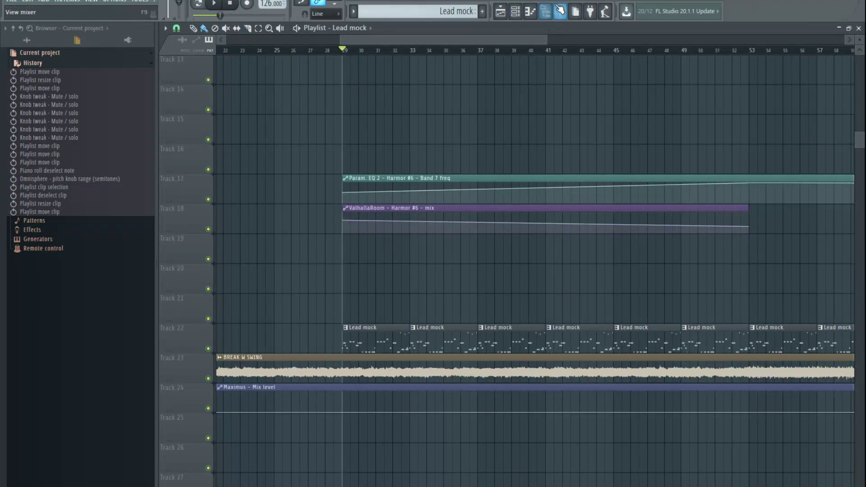
pyautogui.click(560, 11)
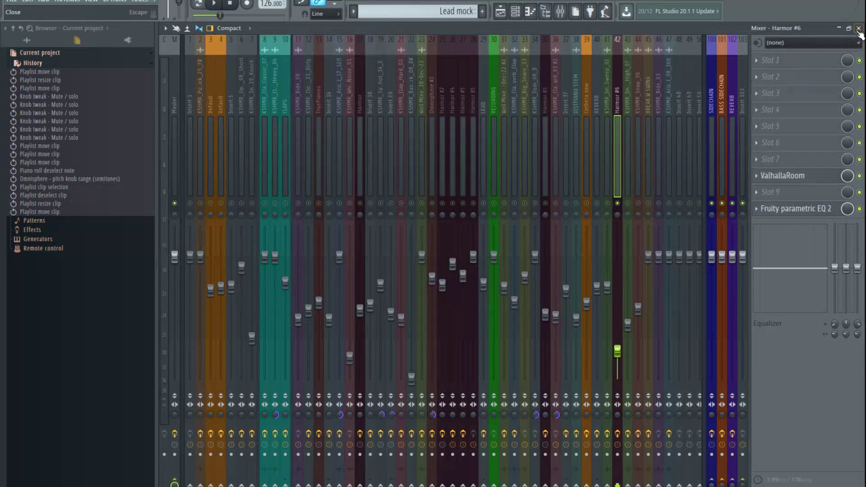
pyautogui.click(858, 28)
pyautogui.click(567, 12)
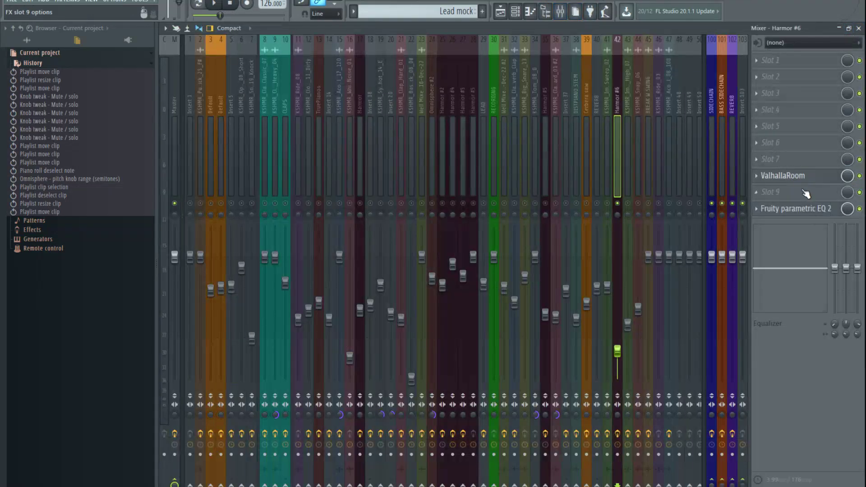
pyautogui.click(796, 209)
pyautogui.press('space')
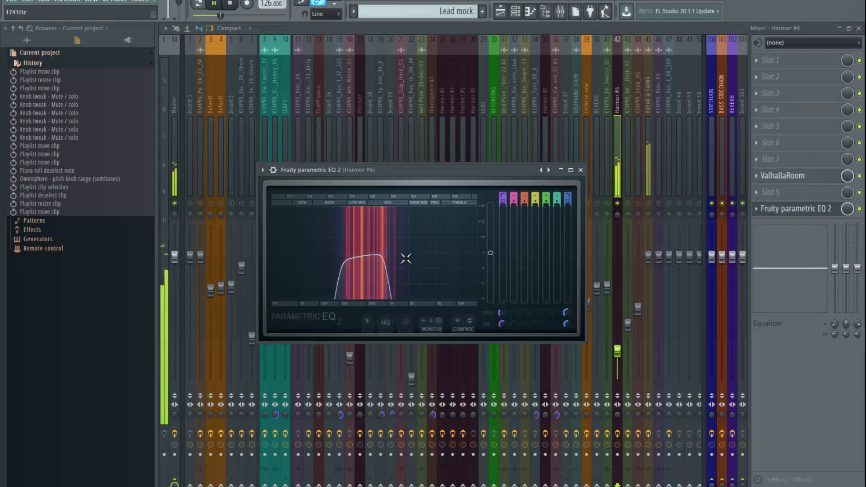
# Step: Inspect the automation options of the EQ's band 7 frequency, stop playback, and close the EQ and mixer
pyautogui.rightClick(568, 312)
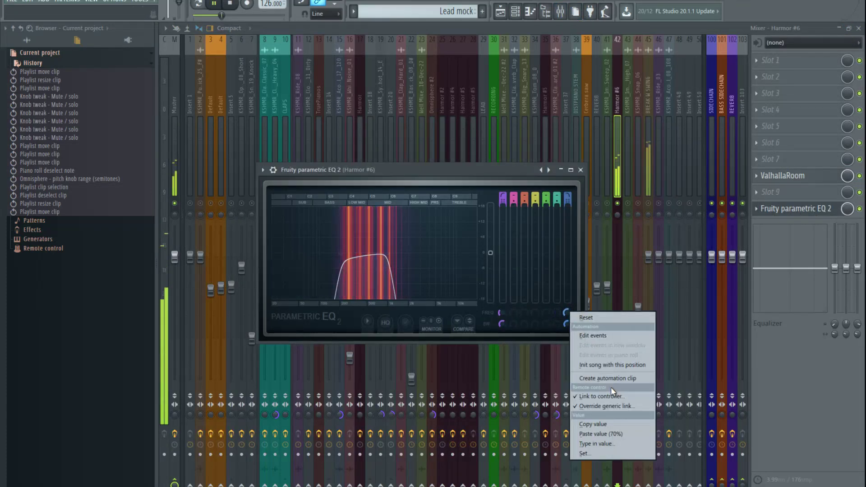
pyautogui.click(566, 180)
pyautogui.press('space')
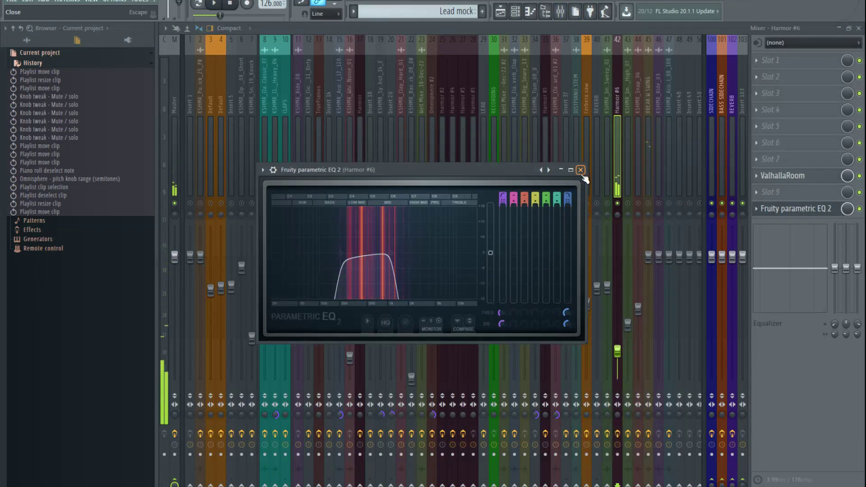
pyautogui.click(581, 170)
pyautogui.click(859, 28)
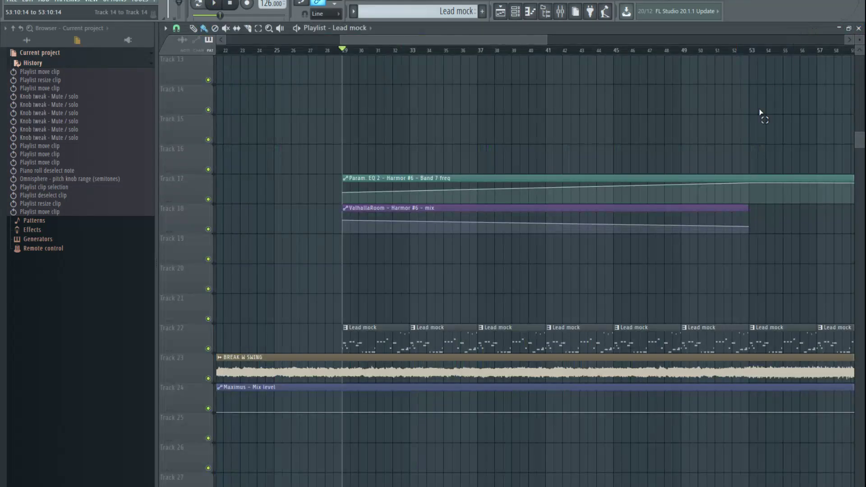
# Step: Compare how the Harmor lead sounds at several points of its filter and reverb automation between bars 29 and 53
pyautogui.click(503, 54)
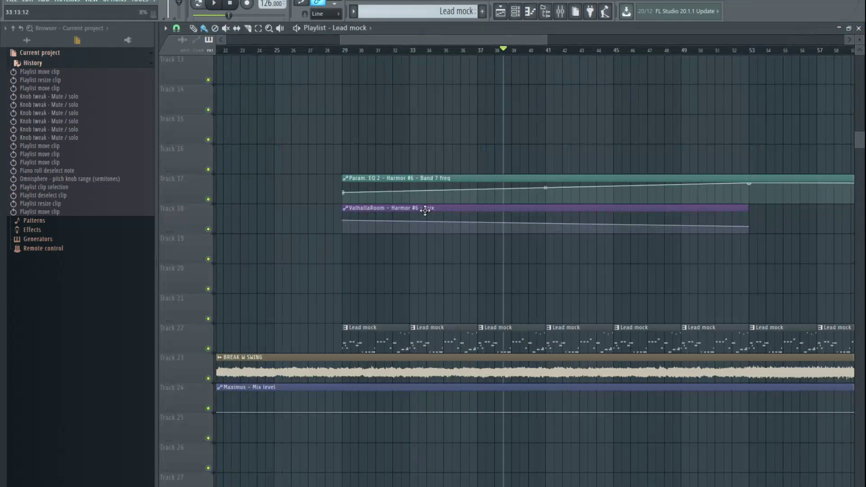
pyautogui.click(353, 54)
pyautogui.press('space')
pyautogui.click(539, 54)
pyautogui.click(640, 55)
pyautogui.moveTo(654, 56); pyautogui.dragTo(745, 54)
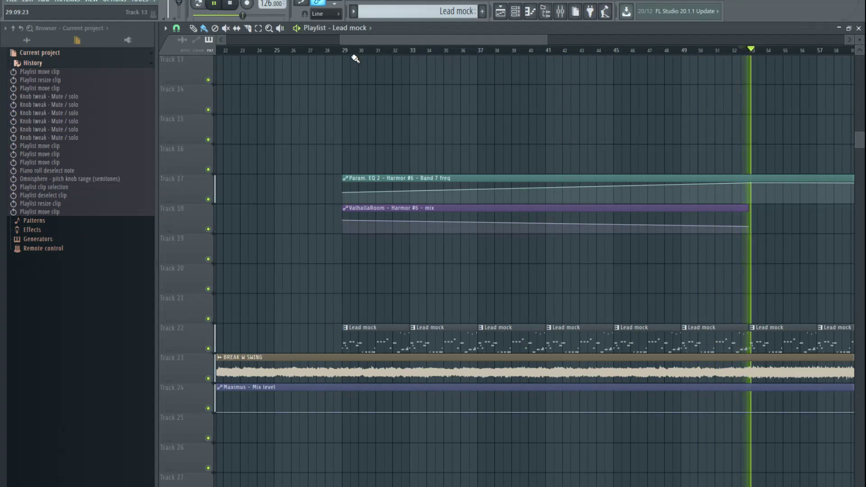
pyautogui.click(346, 56)
pyautogui.click(742, 53)
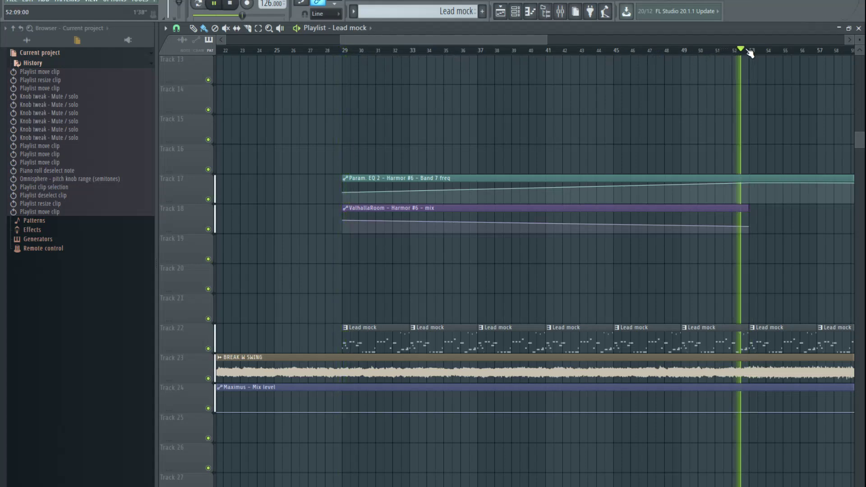
pyautogui.press('space')
# Step: Check Harmor #6 in the mixer, then play from about bar 52 and review the band 7 frequency automation up to bar 69
pyautogui.scroll(-3, 476, 159)
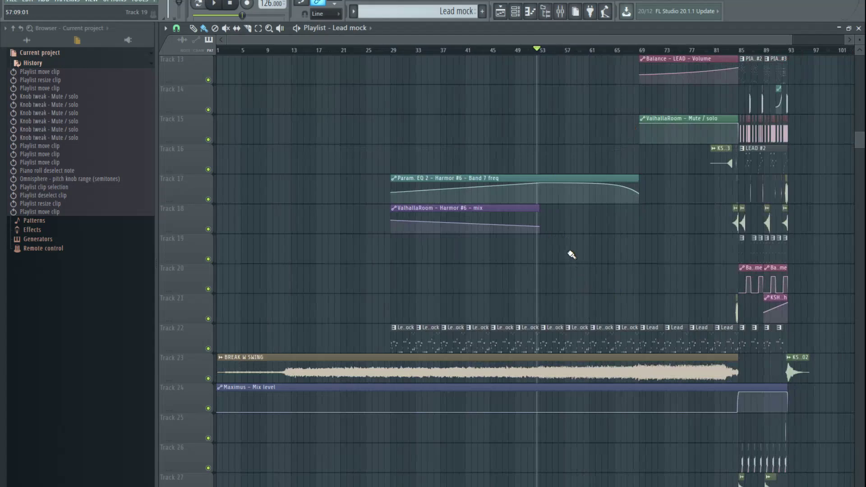
pyautogui.click(559, 13)
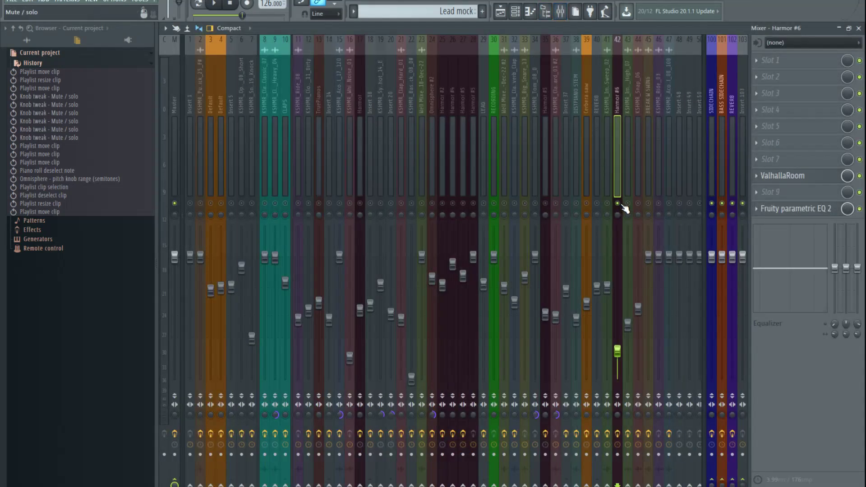
pyautogui.press('space')
pyautogui.click(859, 28)
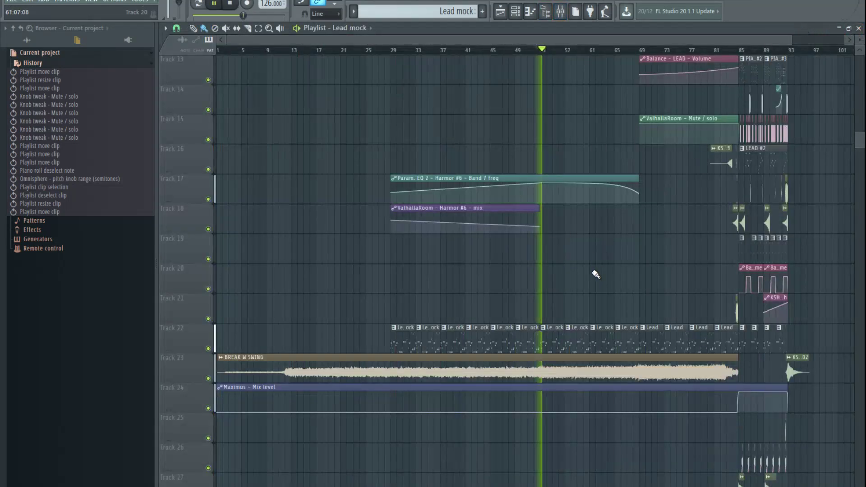
pyautogui.keyDown('ctrl'); pyautogui.scroll(3, 596, 274); pyautogui.keyUp('ctrl')
pyautogui.scroll(-4, 596, 252)
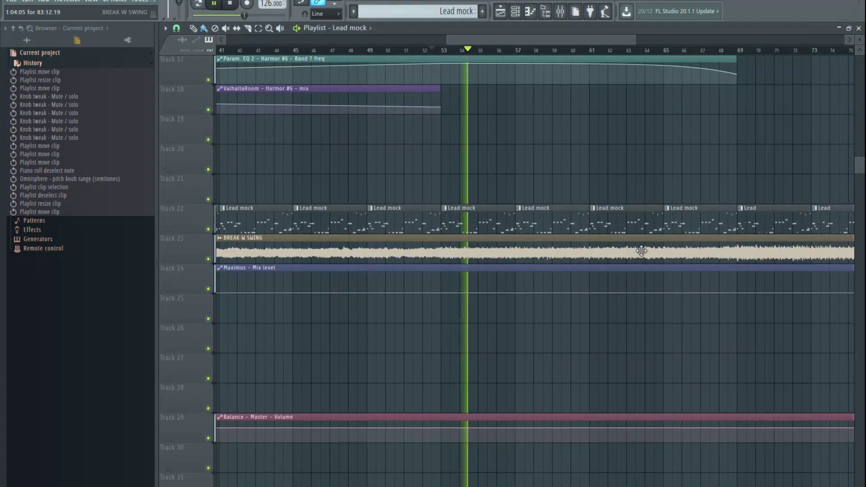
pyautogui.scroll(4, 682, 196)
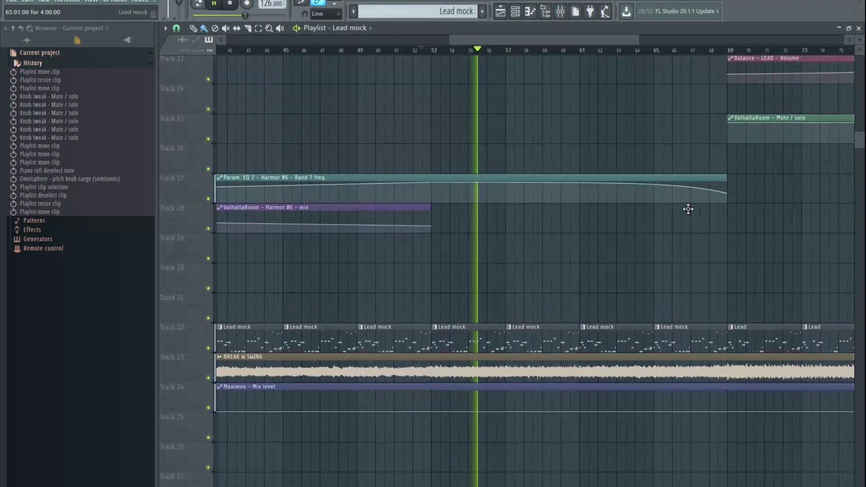
pyautogui.keyDown('ctrl'); pyautogui.scroll(-5, 615, 157); pyautogui.keyUp('ctrl')
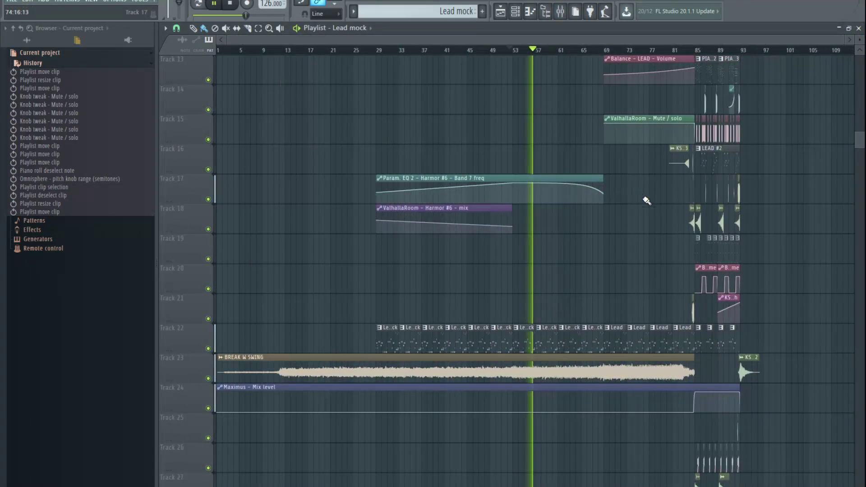
# Step: Follow the playback from bar 57 to bar 85, examining the LEAD filter, volume, ValhallaRoom and sidechain automation of the build-up
pyautogui.keyDown('ctrl'); pyautogui.scroll(3, 645, 189); pyautogui.keyUp('ctrl')
pyautogui.scroll(2, 523, 106)
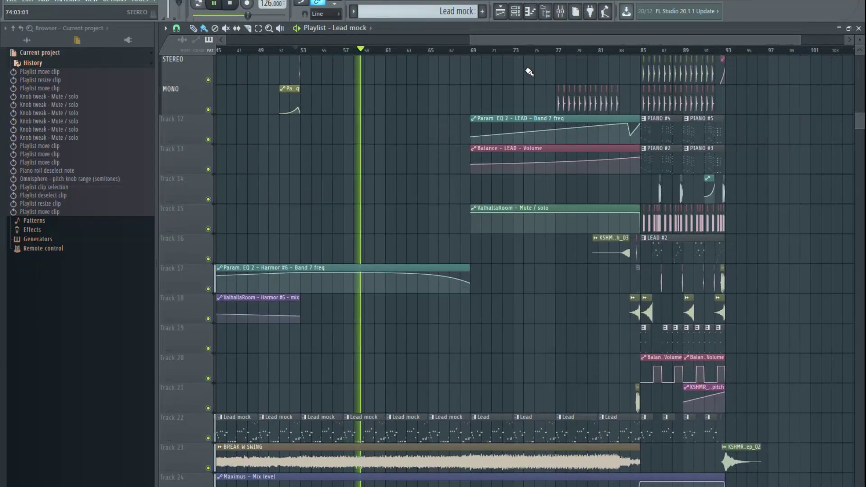
pyautogui.scroll(7, 583, 139)
pyautogui.keyDown('ctrl'); pyautogui.scroll(2, 473, 220); pyautogui.keyUp('ctrl')
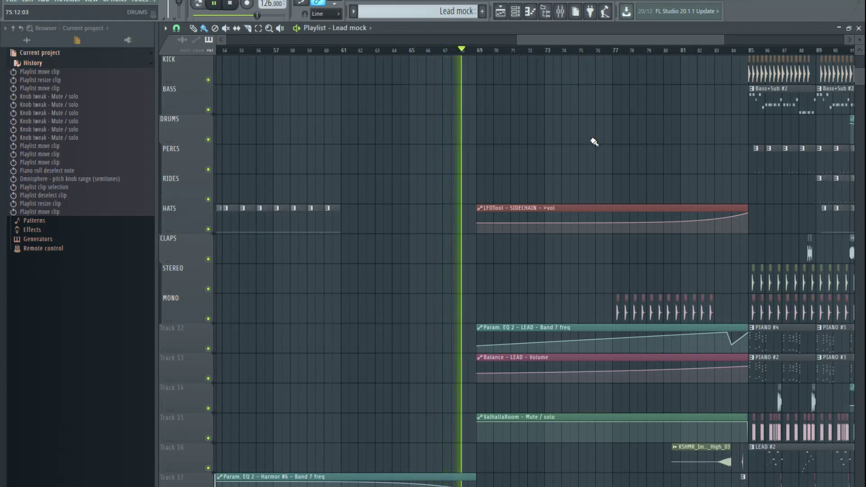
pyautogui.scroll(-3, 495, 174)
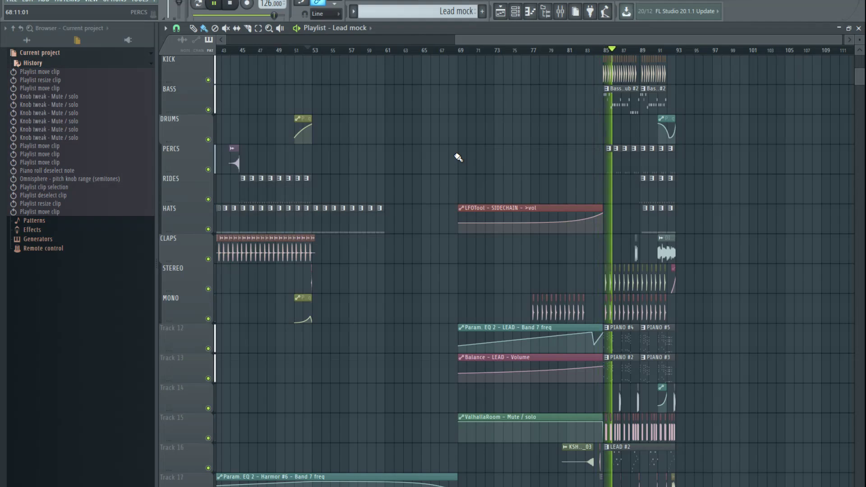
# Step: Follow the drop's playback between bars 85 and 93 across the piano, lead, drone and impact tracks, and stop at its end
pyautogui.scroll(-4, 510, 162)
pyautogui.keyDown('ctrl'); pyautogui.scroll(-3, 564, 187); pyautogui.keyUp('ctrl')
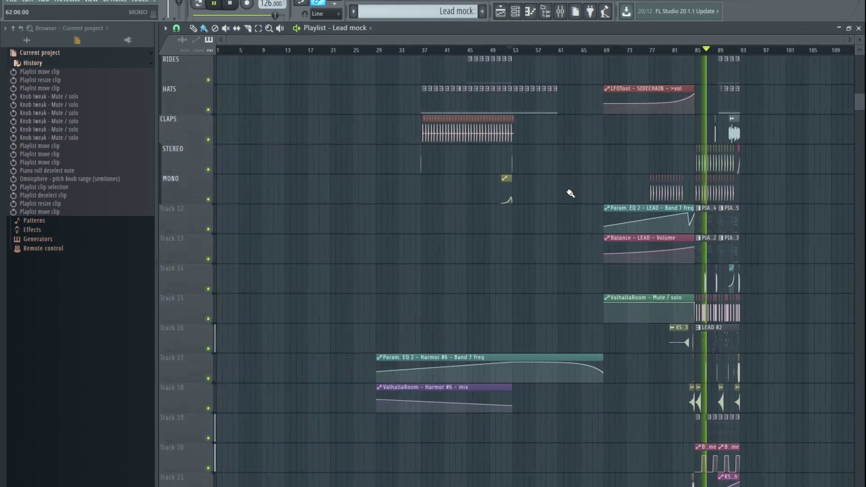
pyautogui.keyDown('ctrl'); pyautogui.scroll(4, 721, 339); pyautogui.keyUp('ctrl')
pyautogui.scroll(-6, 631, 320)
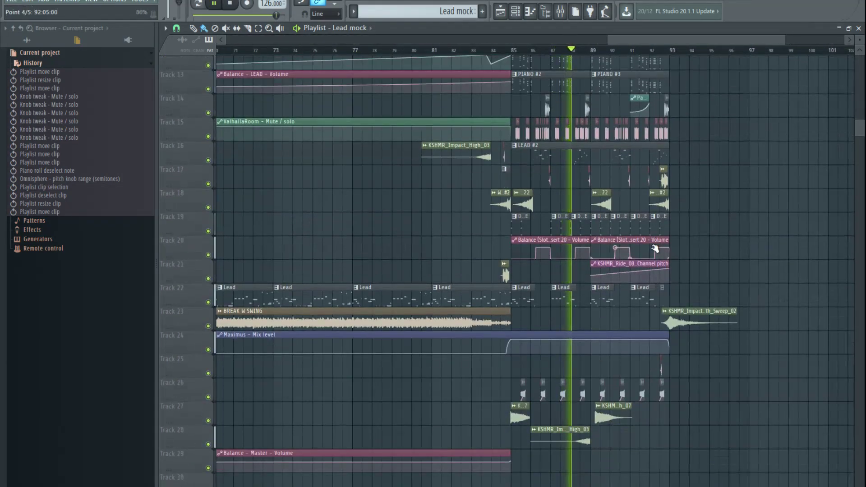
pyautogui.keyDown('ctrl'); pyautogui.scroll(3, 596, 312); pyautogui.keyUp('ctrl')
pyautogui.keyDown('alt'); pyautogui.scroll(2, 623, 324); pyautogui.keyUp('alt')
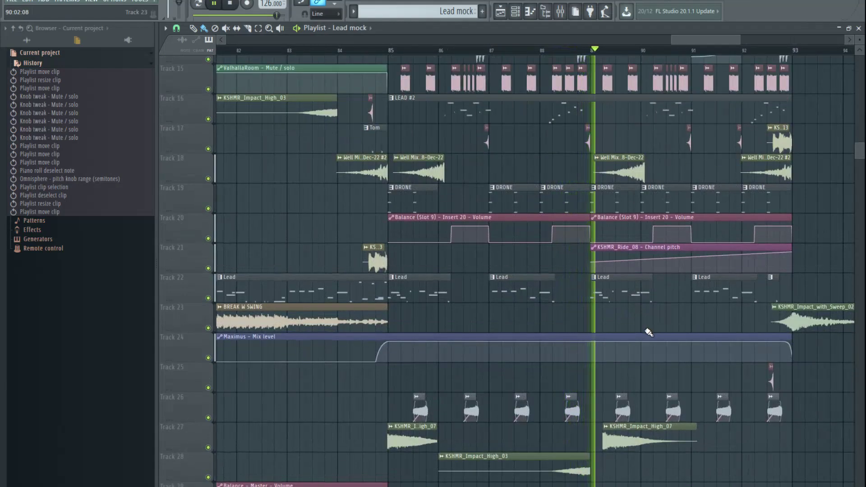
pyautogui.keyDown('ctrl'); pyautogui.scroll(2, 647, 330); pyautogui.keyUp('ctrl')
pyautogui.keyDown('ctrl'); pyautogui.scroll(-1, 613, 323); pyautogui.keyUp('ctrl')
pyautogui.keyDown('alt'); pyautogui.scroll(1, 629, 320); pyautogui.keyUp('alt')
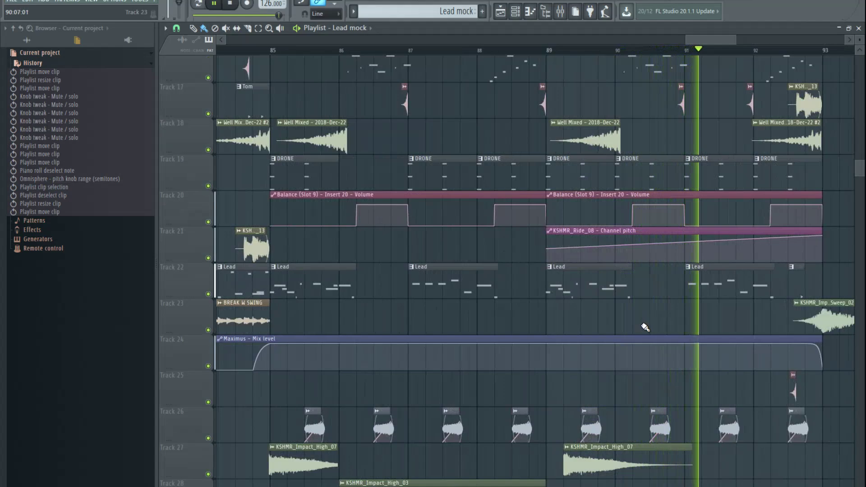
pyautogui.keyDown('ctrl'); pyautogui.scroll(-2, 647, 332); pyautogui.keyUp('ctrl')
pyautogui.keyDown('ctrl'); pyautogui.scroll(-3, 645, 325); pyautogui.keyUp('ctrl')
pyautogui.keyDown('alt'); pyautogui.scroll(-1, 639, 307); pyautogui.keyUp('alt')
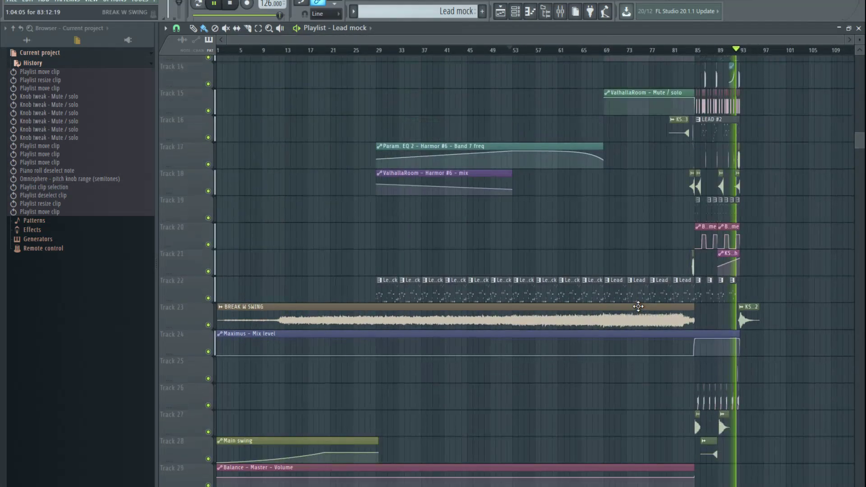
pyautogui.click(238, 10)
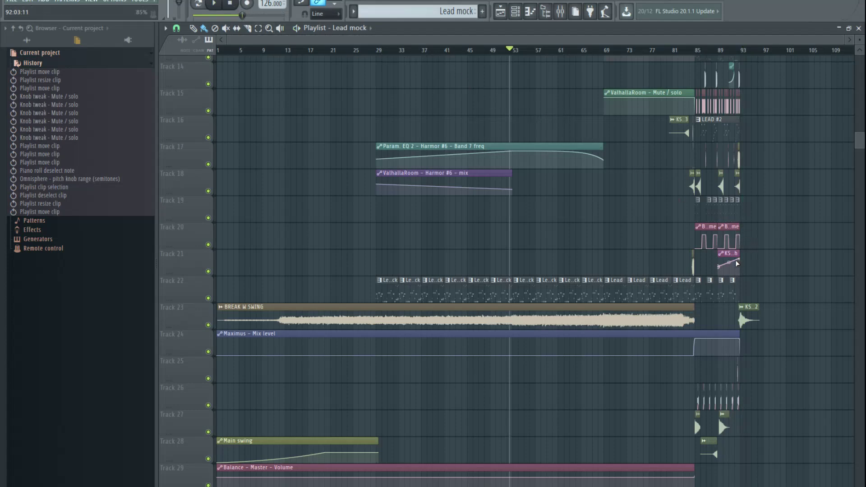
# Step: Examine the Harmor #6 filter and reverb automation above the lead patterns, selecting and deselecting the clips in that area
pyautogui.keyDown('alt'); pyautogui.scroll(4, 553, 309); pyautogui.keyUp('alt')
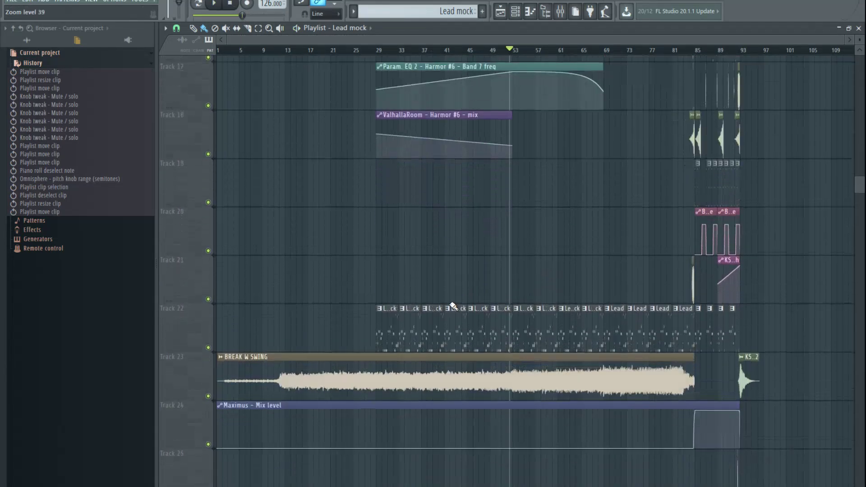
pyautogui.keyDown('alt'); pyautogui.scroll(-3, 576, 239); pyautogui.keyUp('alt')
pyautogui.keyDown('ctrl'); pyautogui.scroll(3, 535, 248); pyautogui.keyUp('ctrl')
pyautogui.keyDown('ctrl'); pyautogui.scroll(-3, 682, 239); pyautogui.keyUp('ctrl')
pyautogui.keyDown('alt'); pyautogui.scroll(3, 709, 245); pyautogui.keyUp('alt')
pyautogui.moveTo(726, 248); pyautogui.dragTo(343, 225)
pyautogui.click(424, 224)
pyautogui.scroll(4, 399, 269)
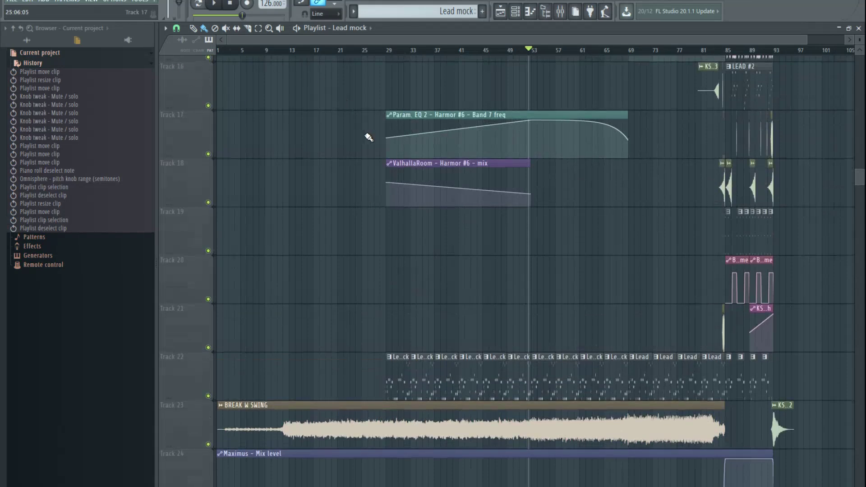
# Step: Play the opening of the BREAK W SWING clip briefly from near the start of the song and stop
pyautogui.scroll(-3, 622, 302)
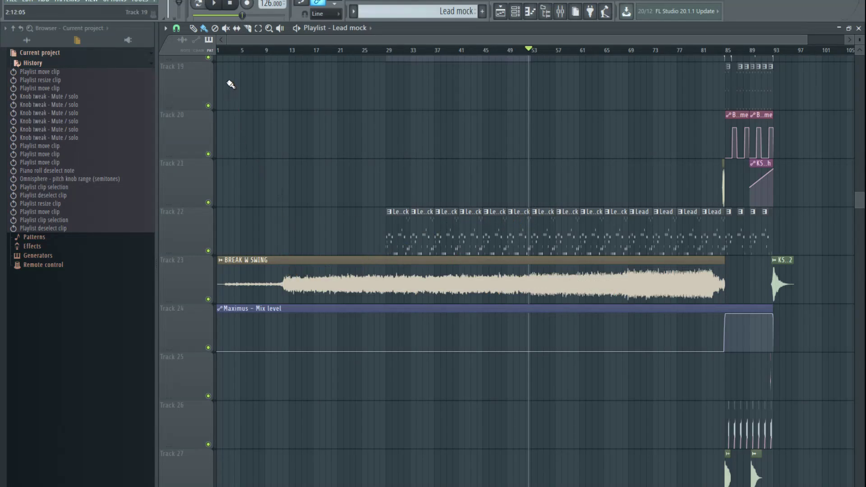
pyautogui.press('space')
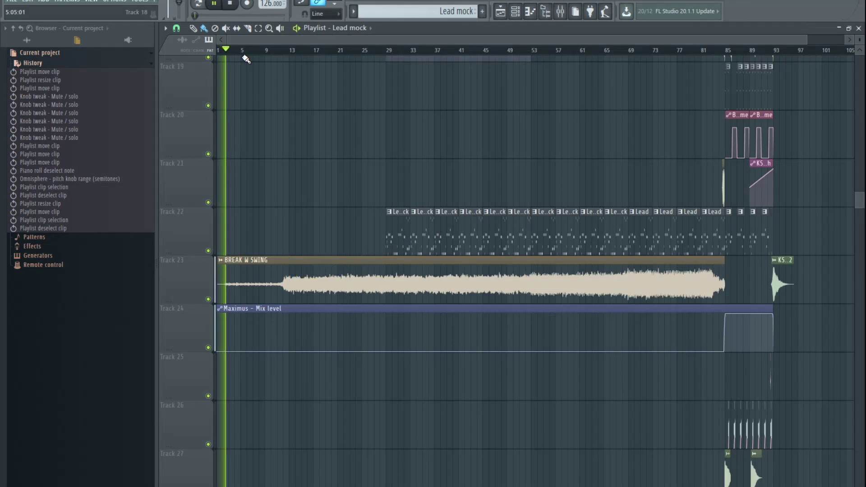
pyautogui.press('space')
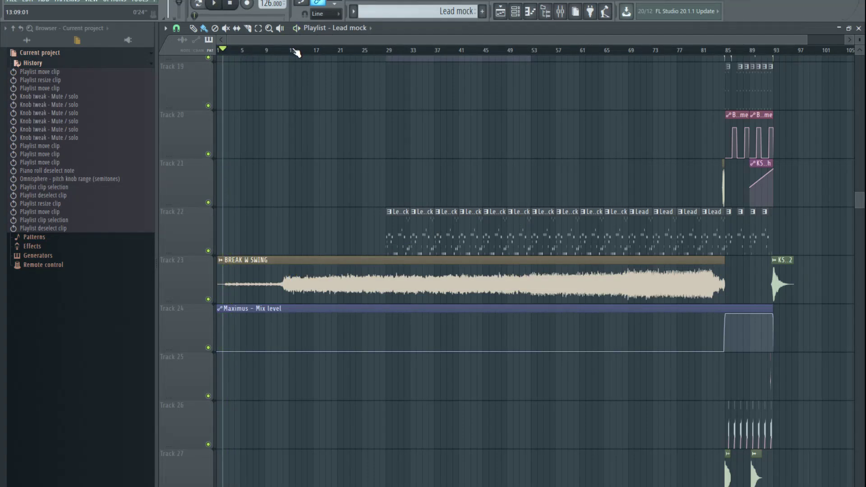
# Step: Play the start of the drop at bar 85 briefly, stop, and return the playback position to bar 1
pyautogui.scroll(8, 580, 216)
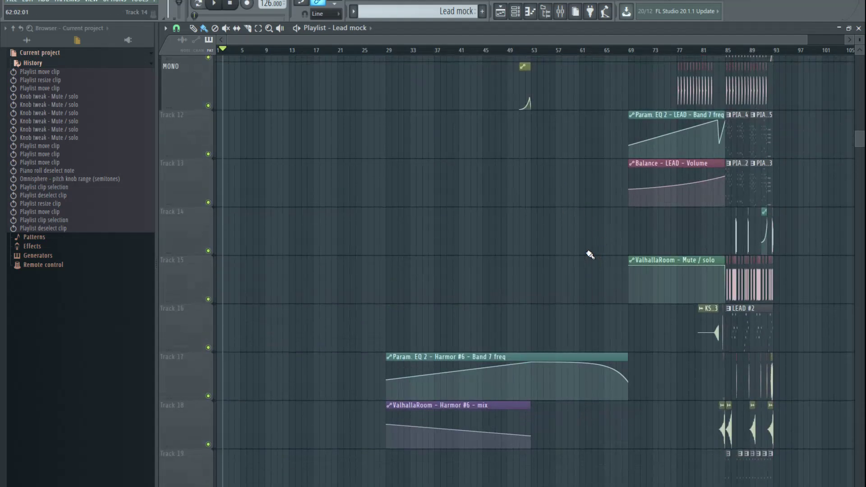
pyautogui.scroll(5, 568, 215)
pyautogui.scroll(4, 576, 179)
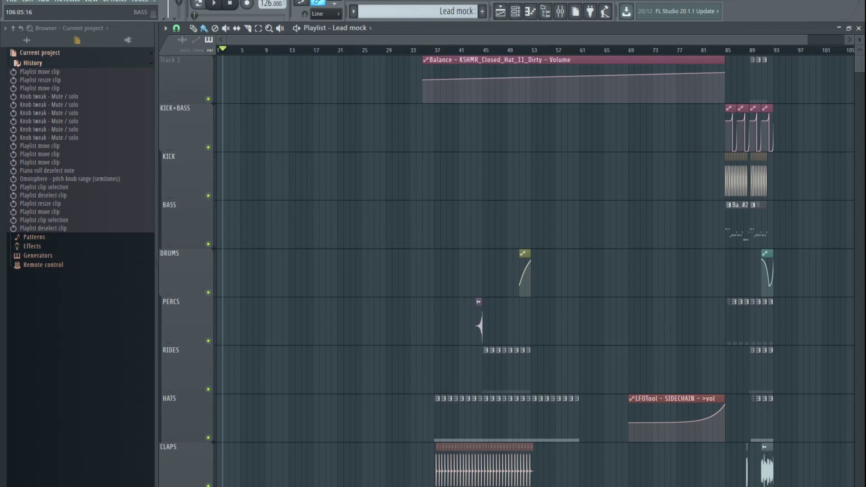
pyautogui.click(730, 50)
pyautogui.press('space')
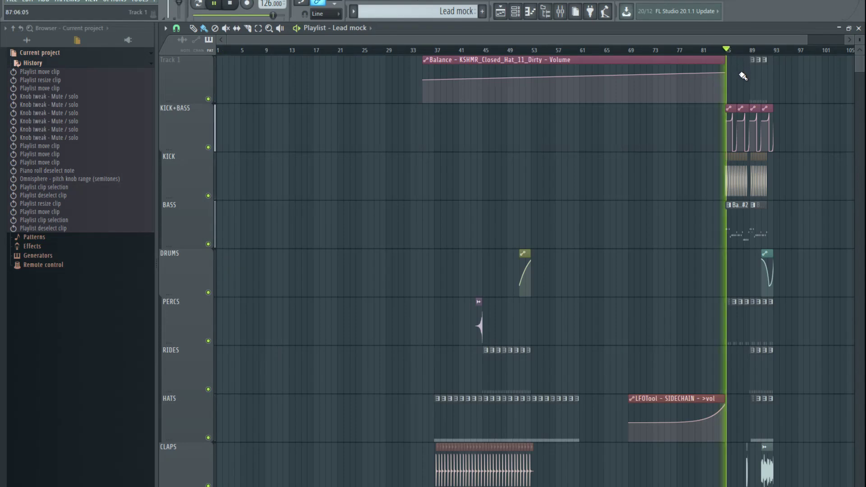
pyautogui.press('space')
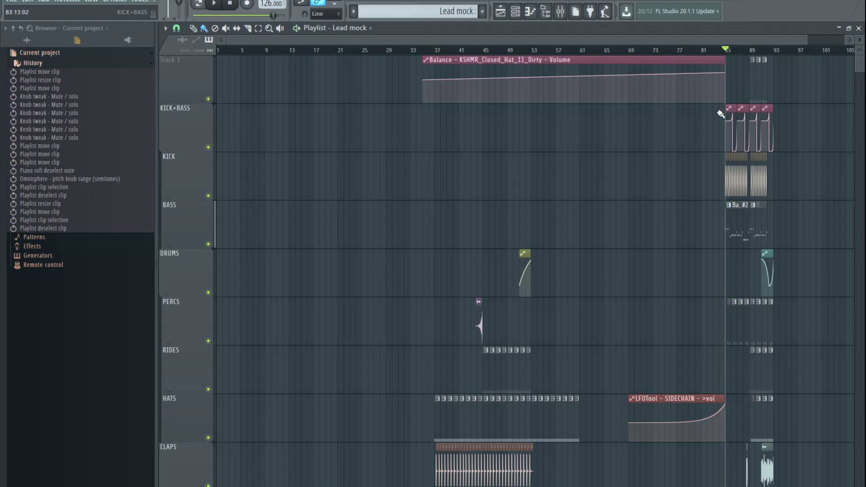
pyautogui.click(229, 3)
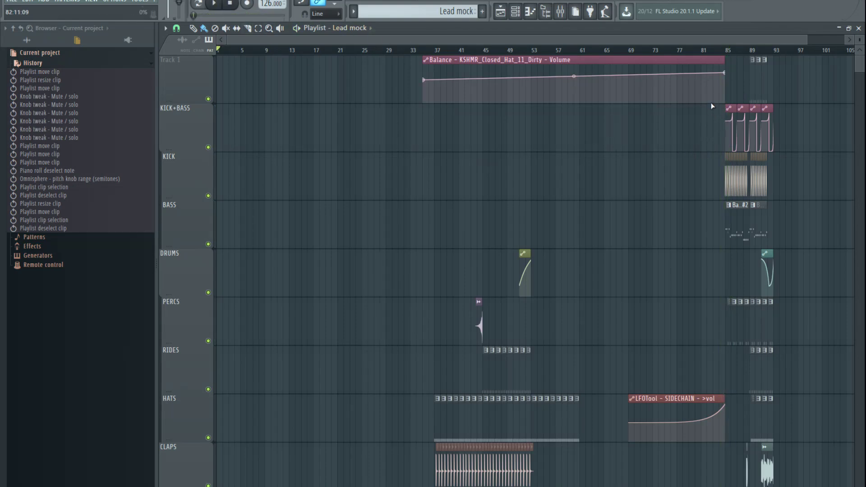